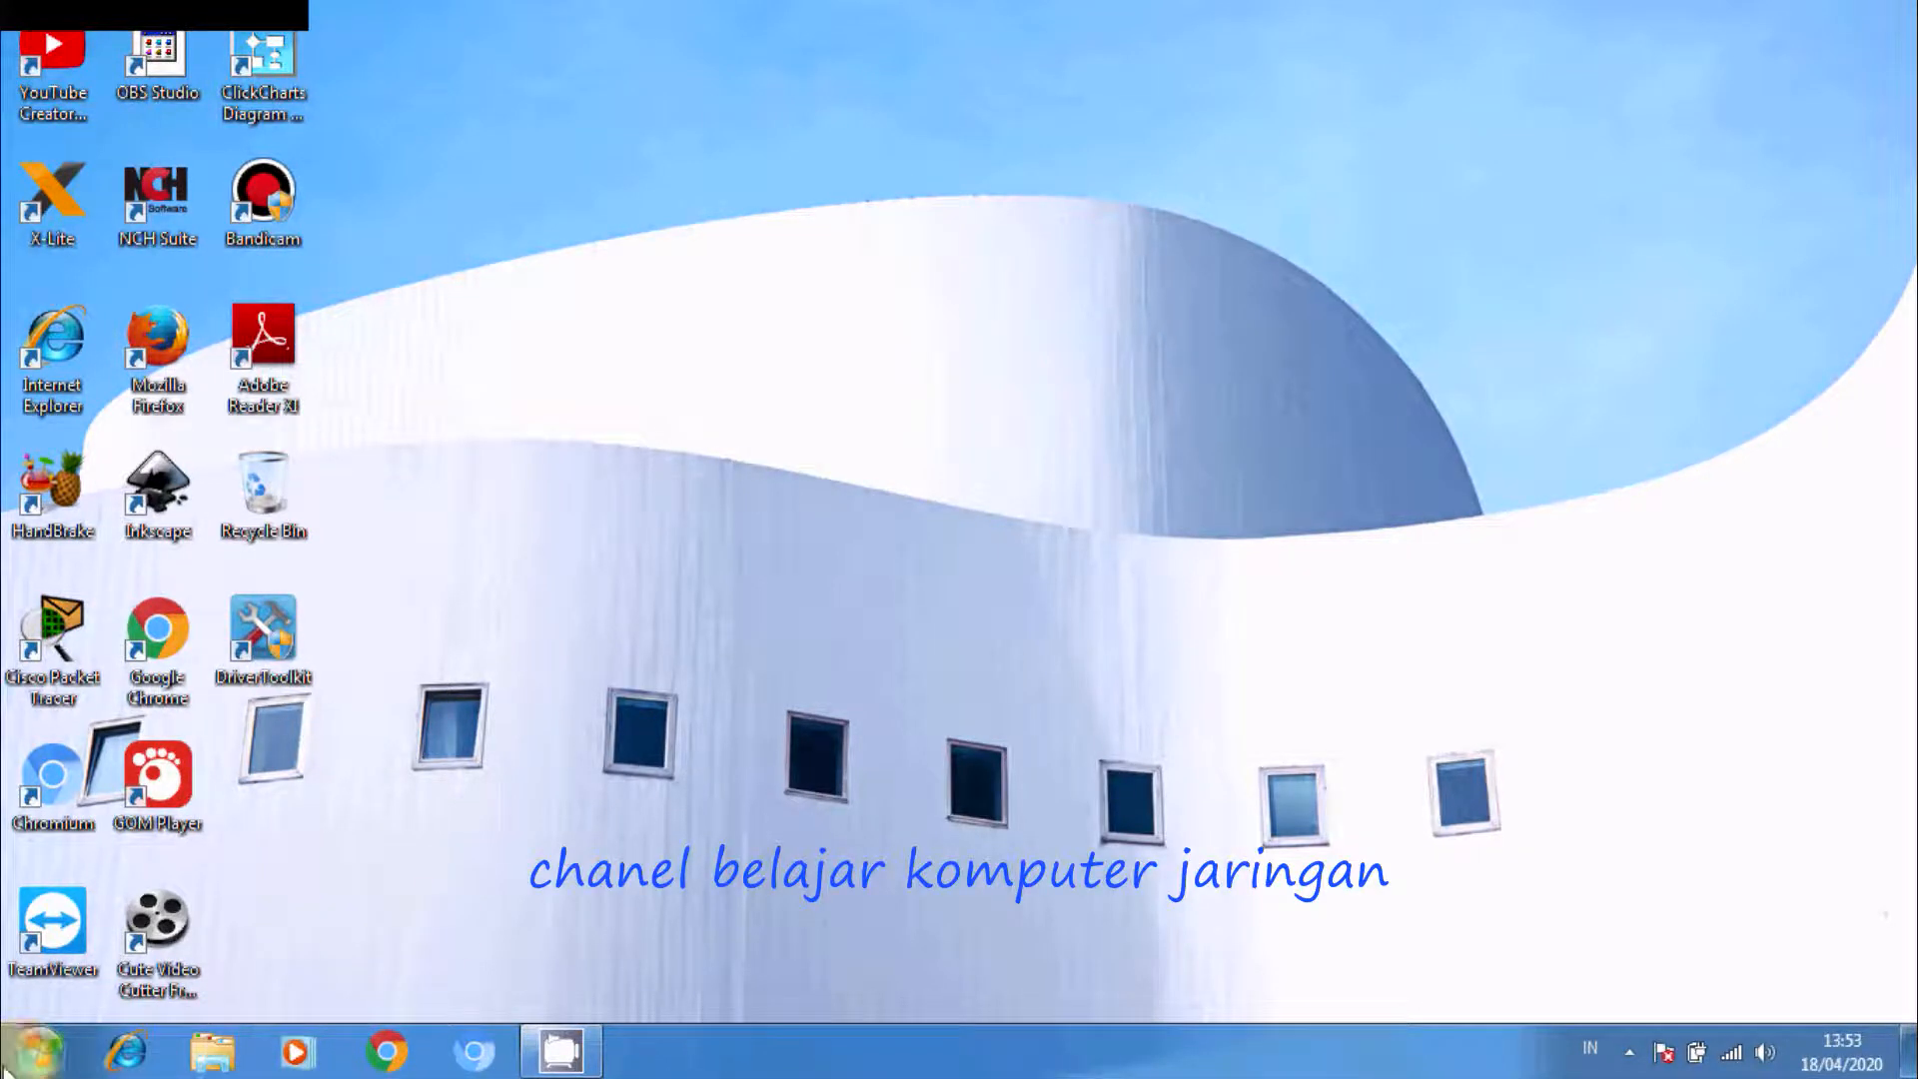
Step: Start Microsoft Office Word 2007 from the Microsoft Office program group
click(30, 1057)
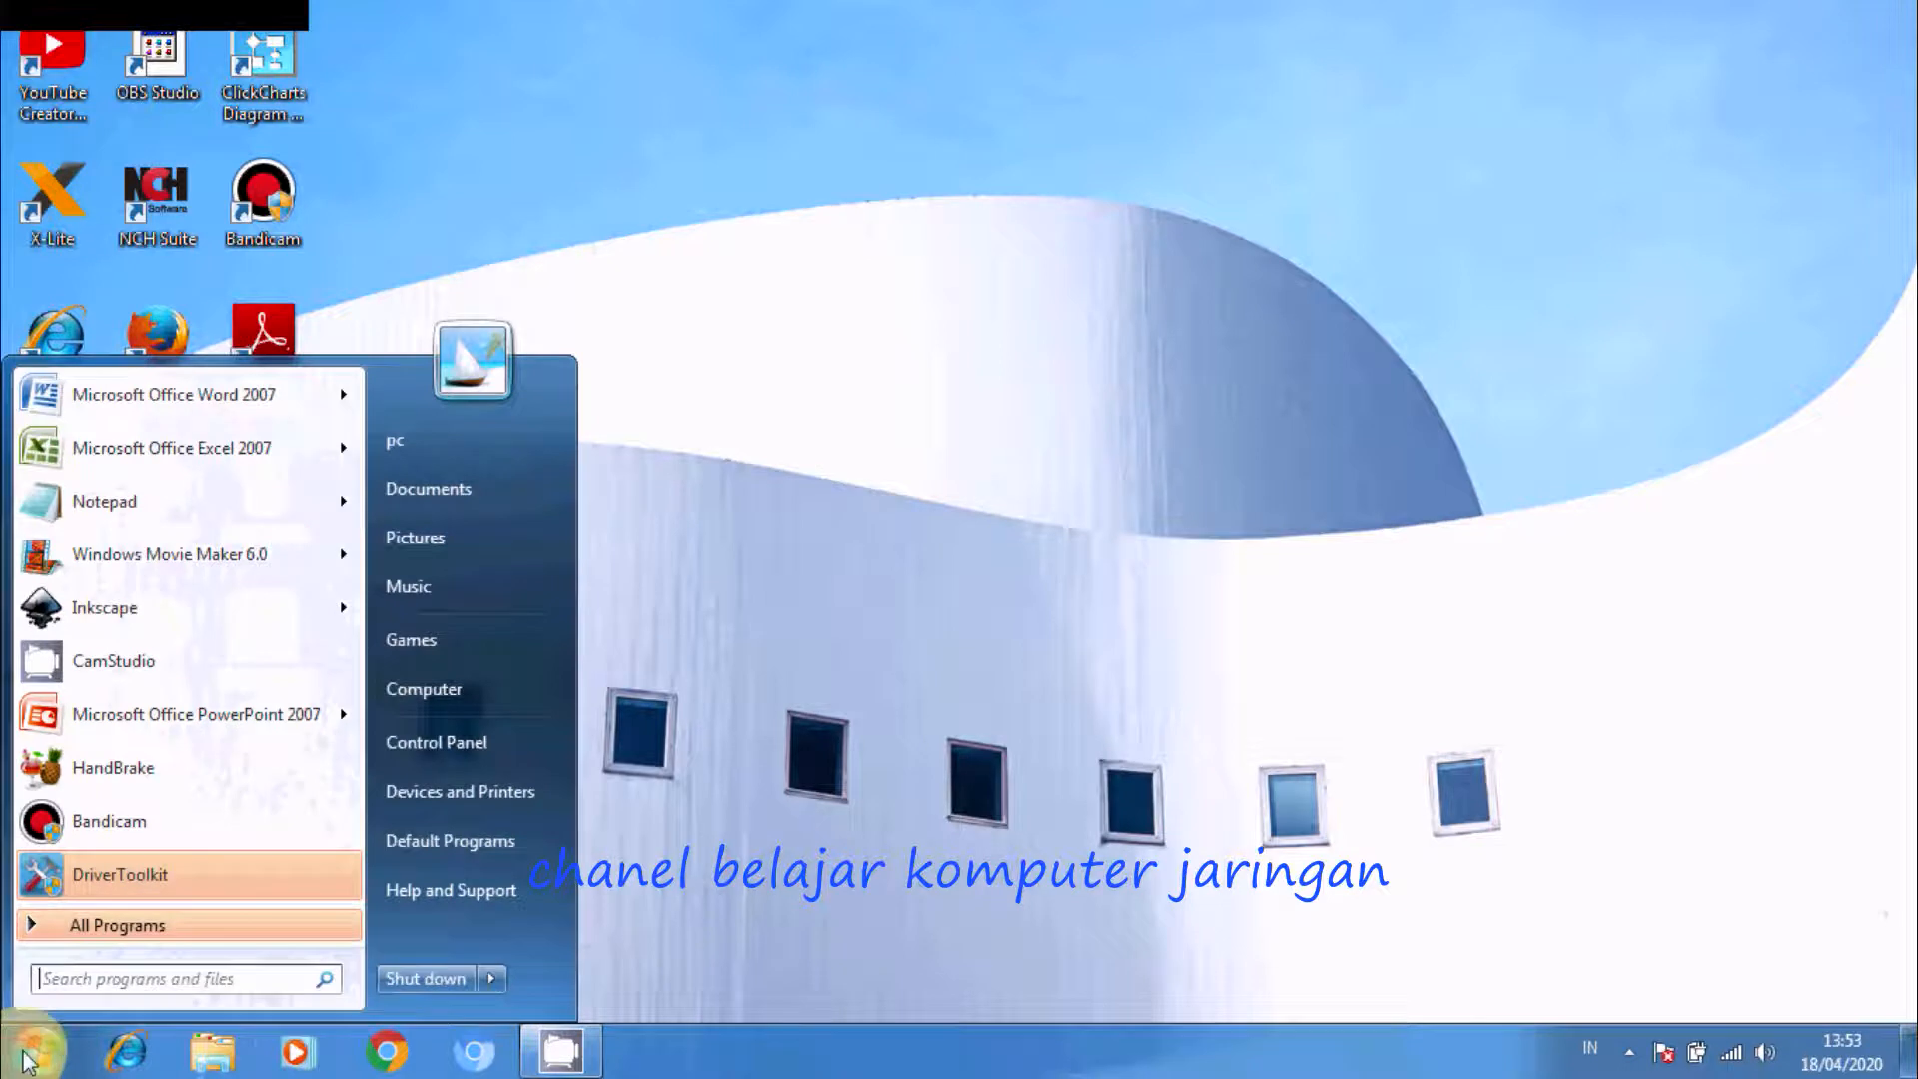
click(76, 926)
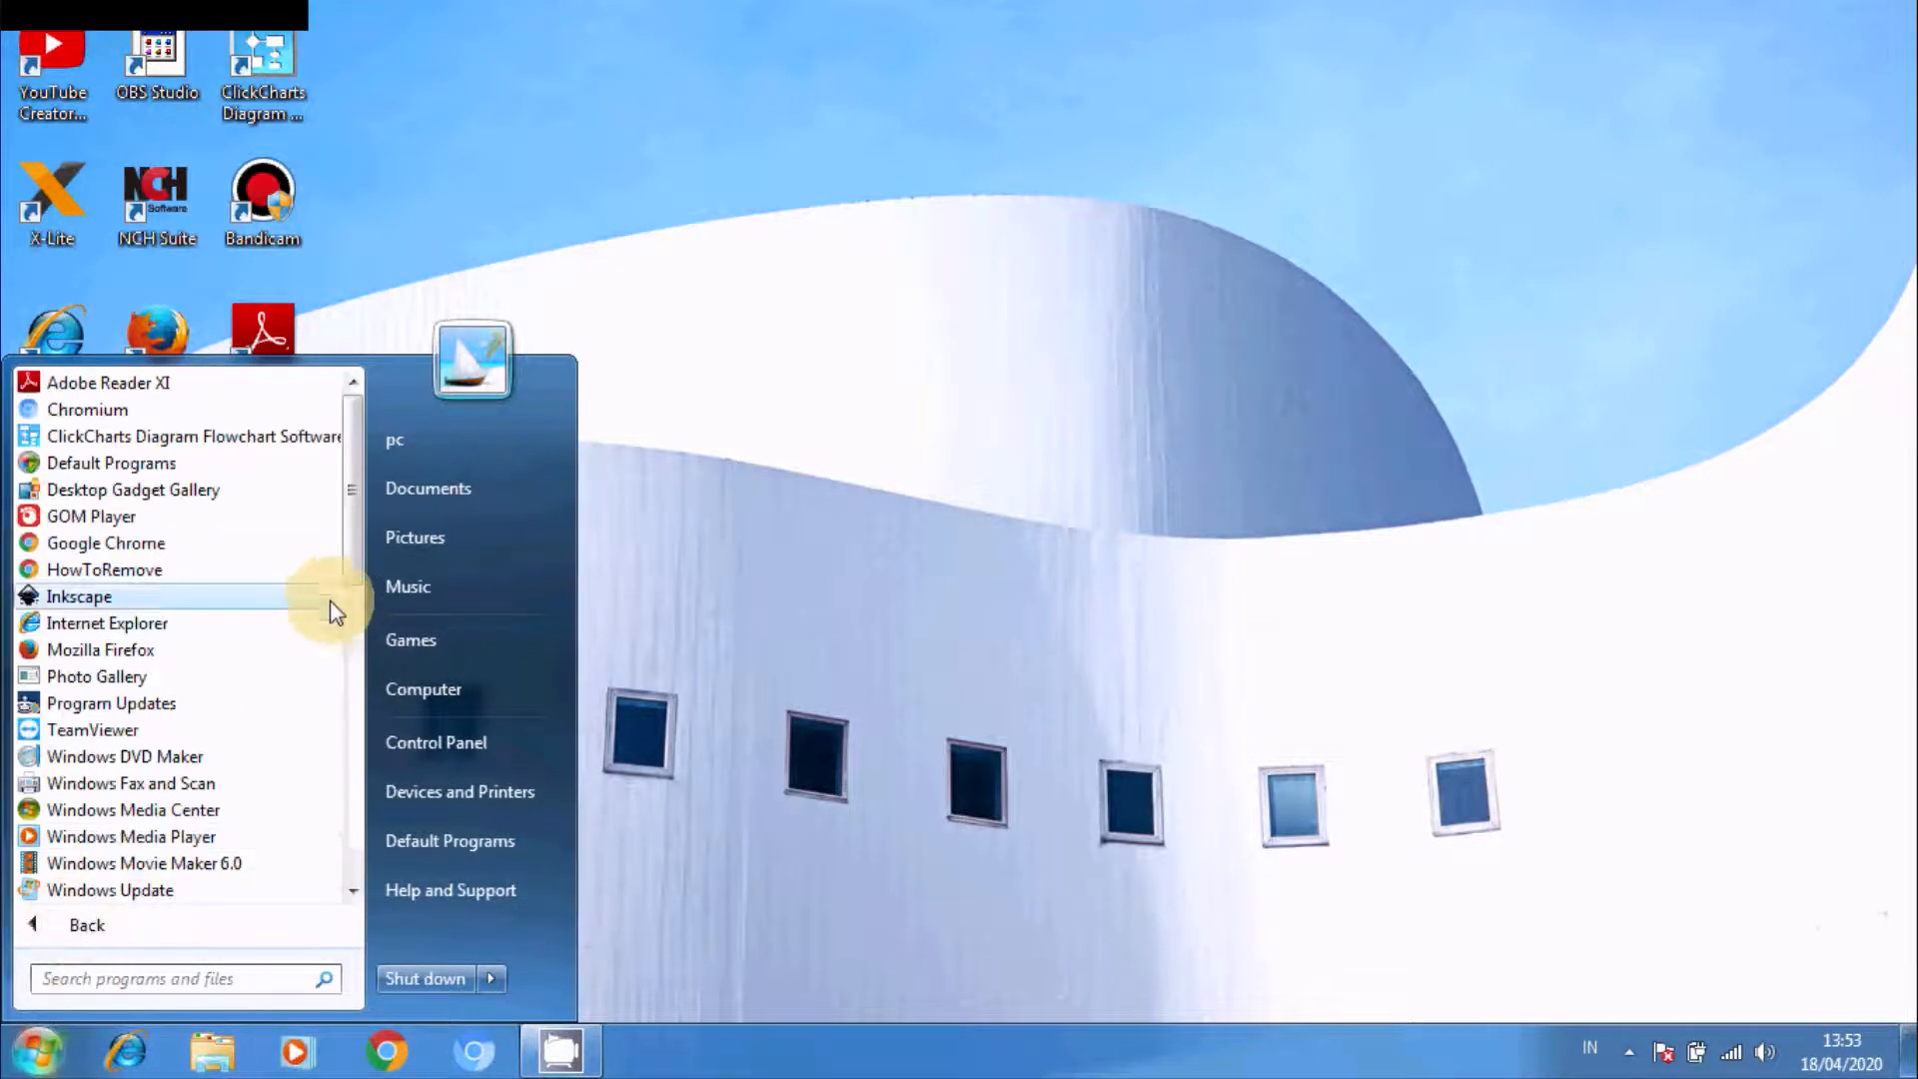
drag(349, 561, 333, 801)
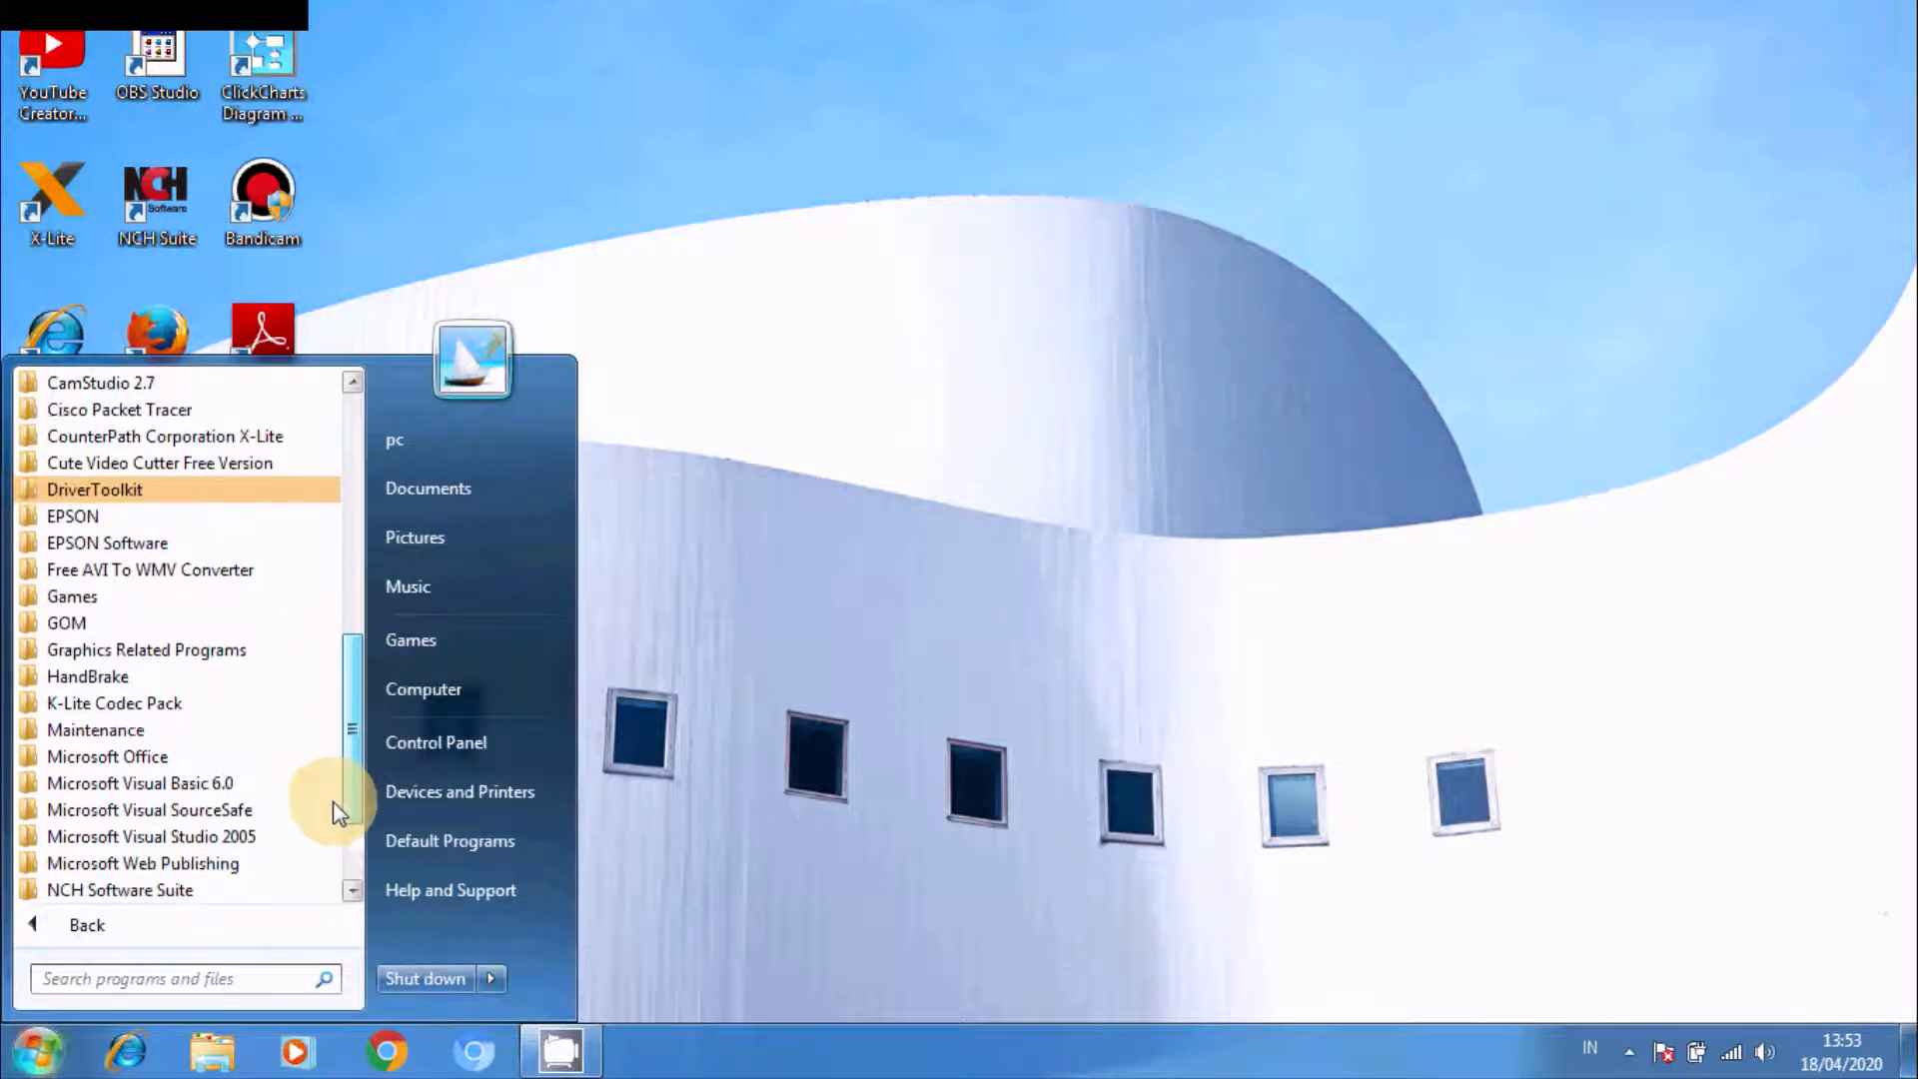
click(226, 758)
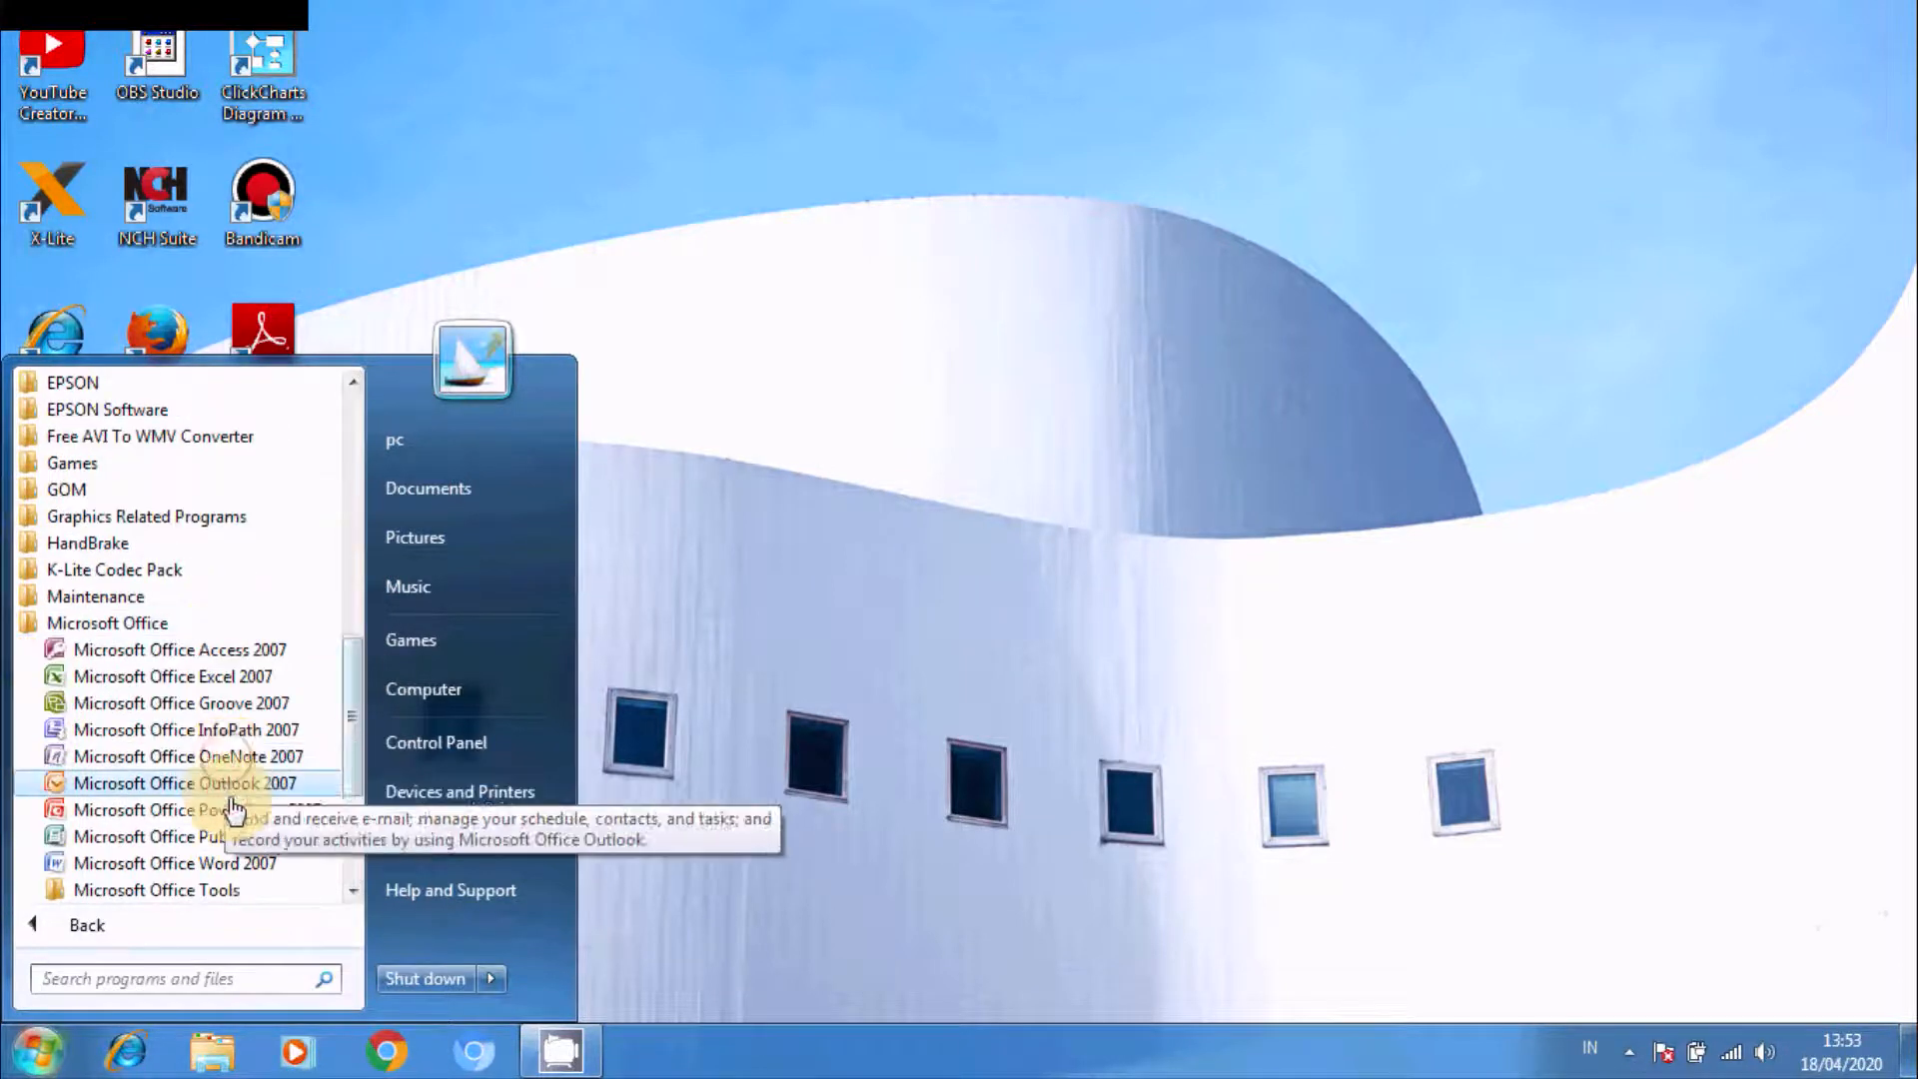
click(228, 864)
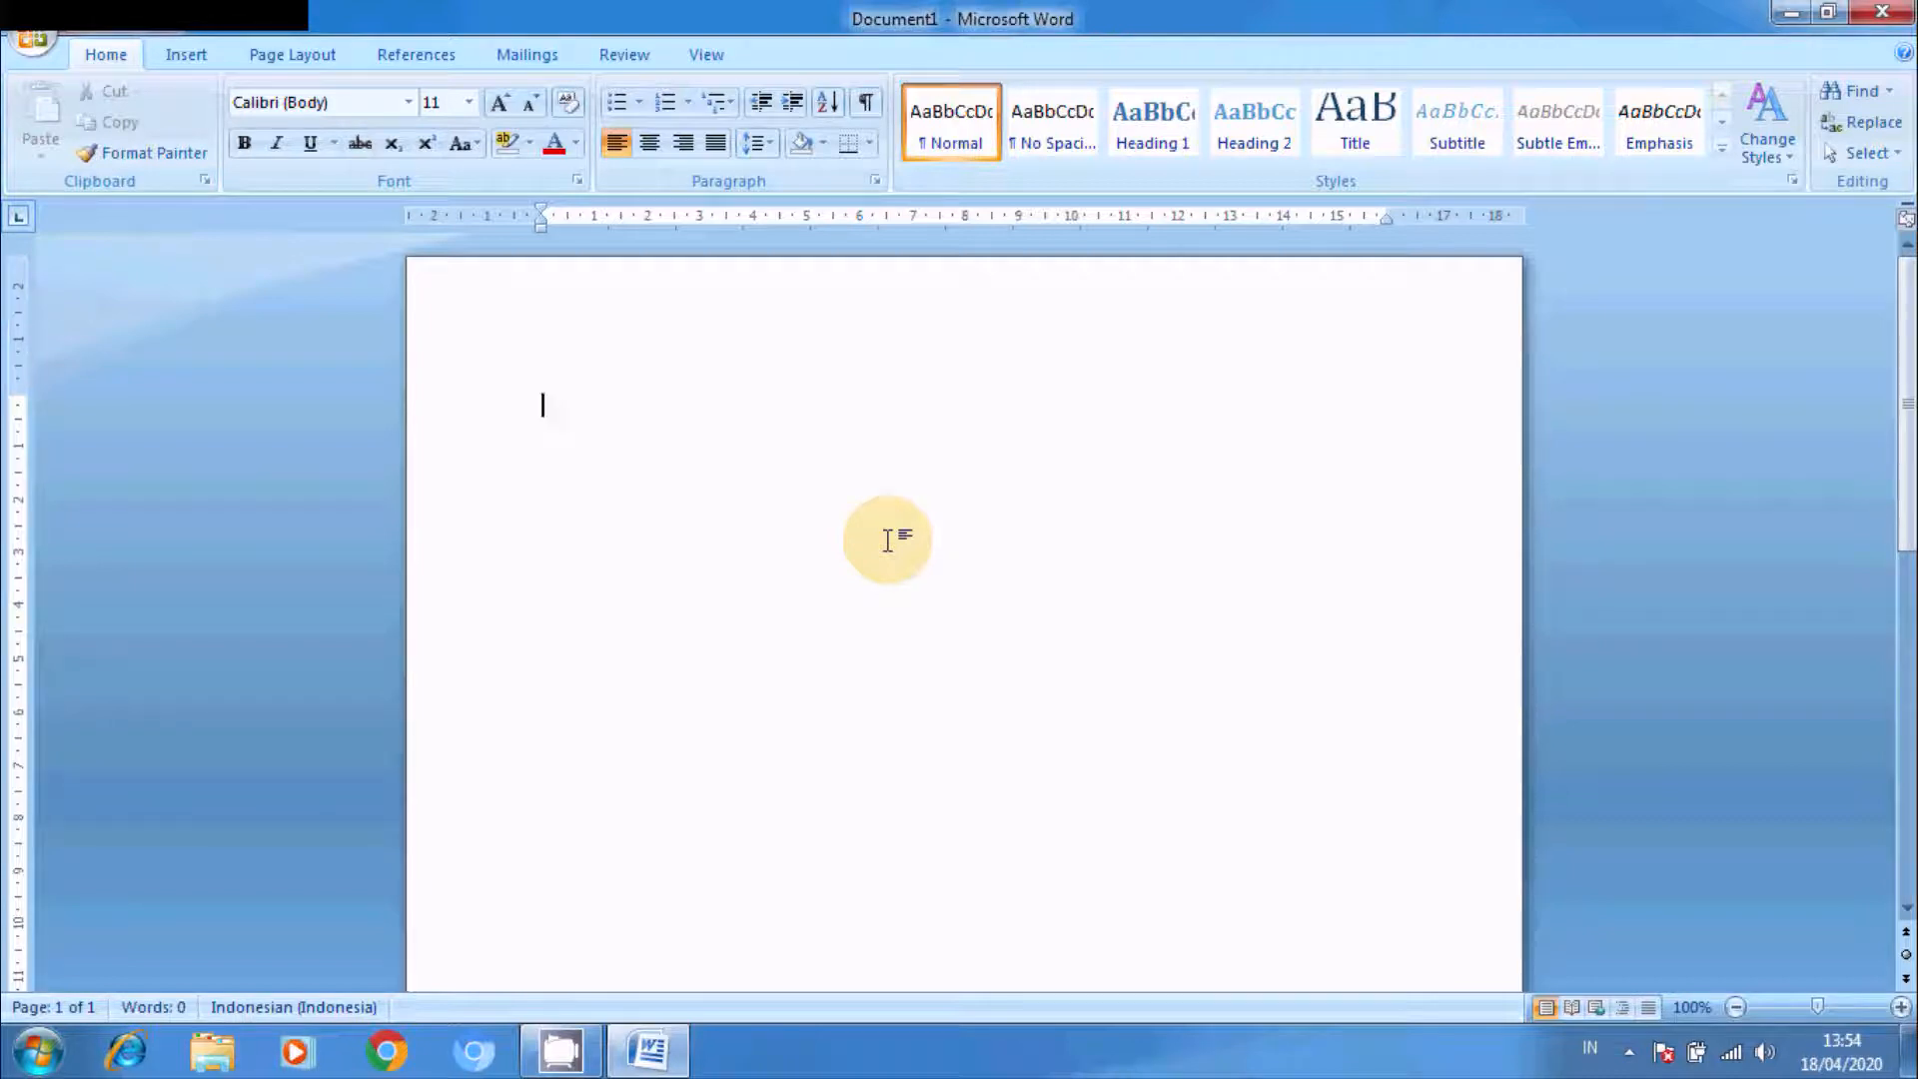
Step: Write the heading "Jenis-jenis kendaraan :" and put "Mobil" and "Motor" on separate lines below it
text(Jenis)
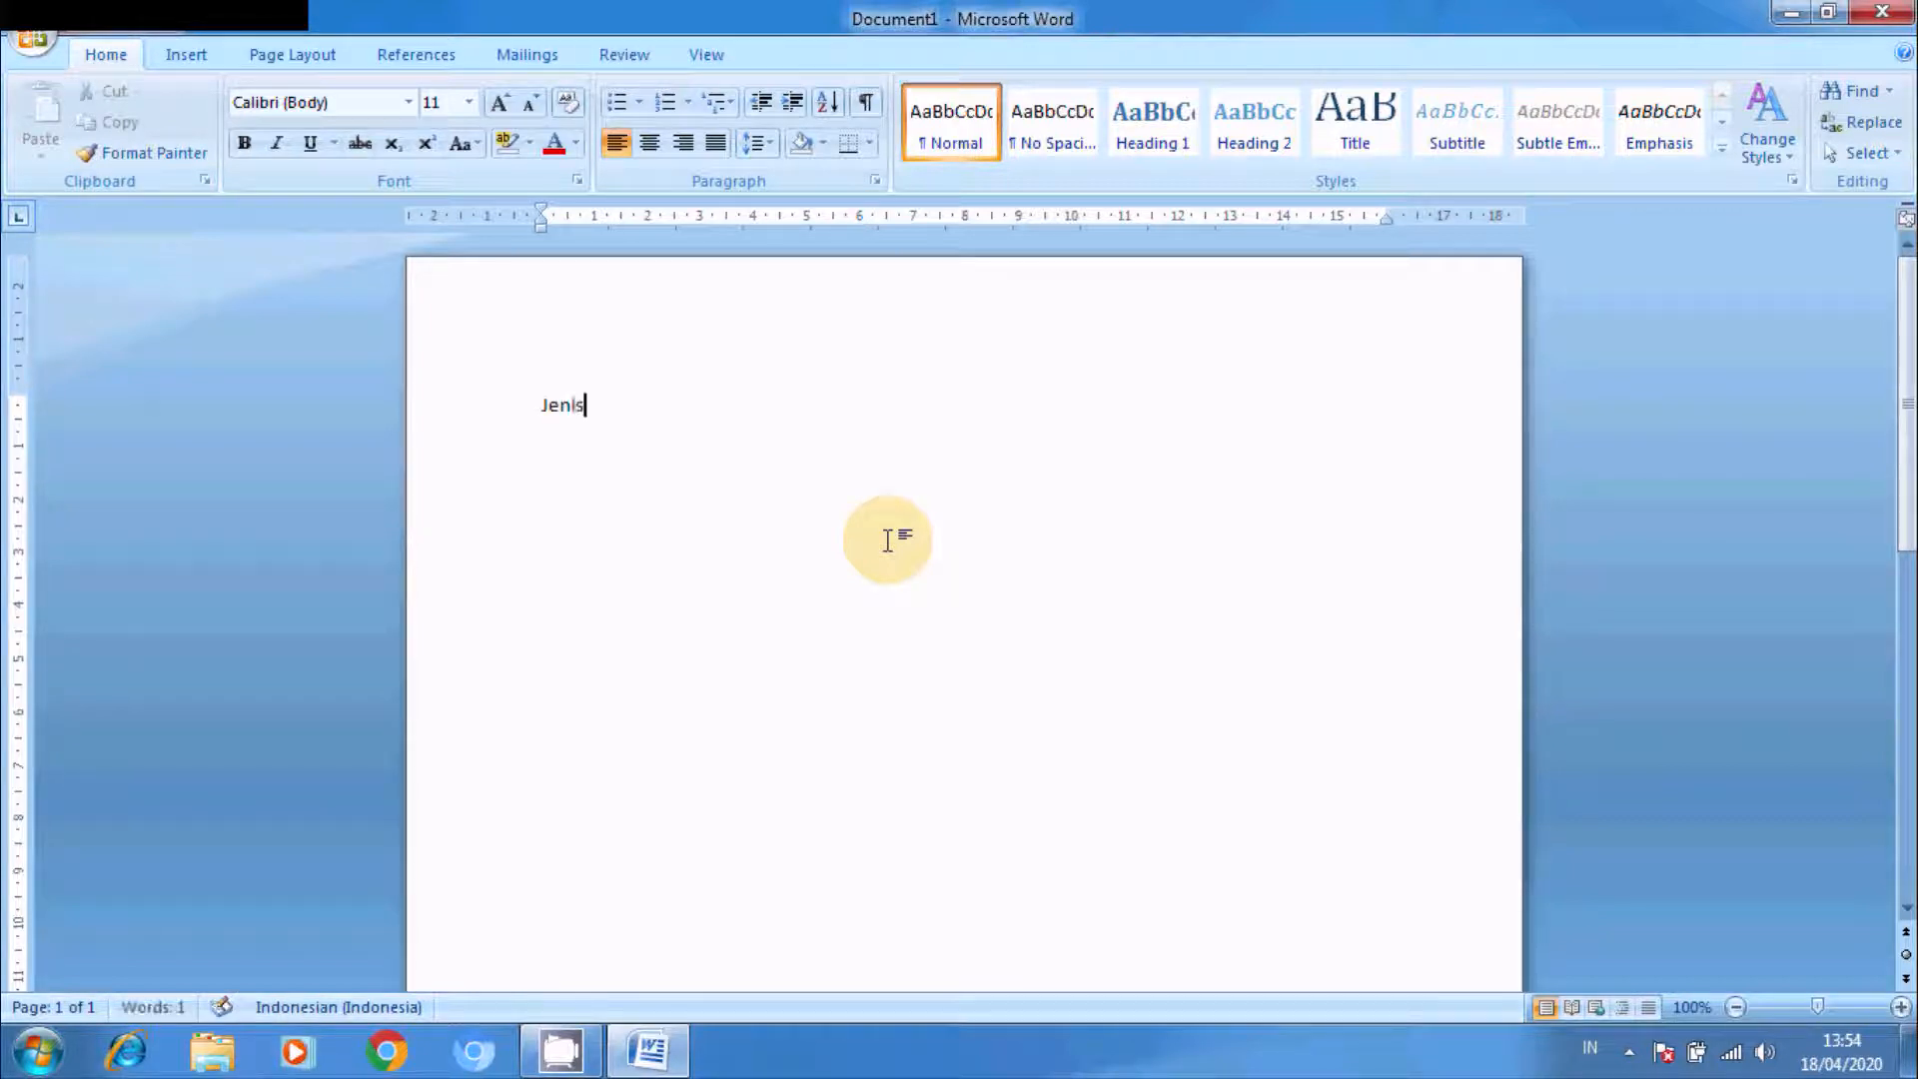
text(-jenis kendar)
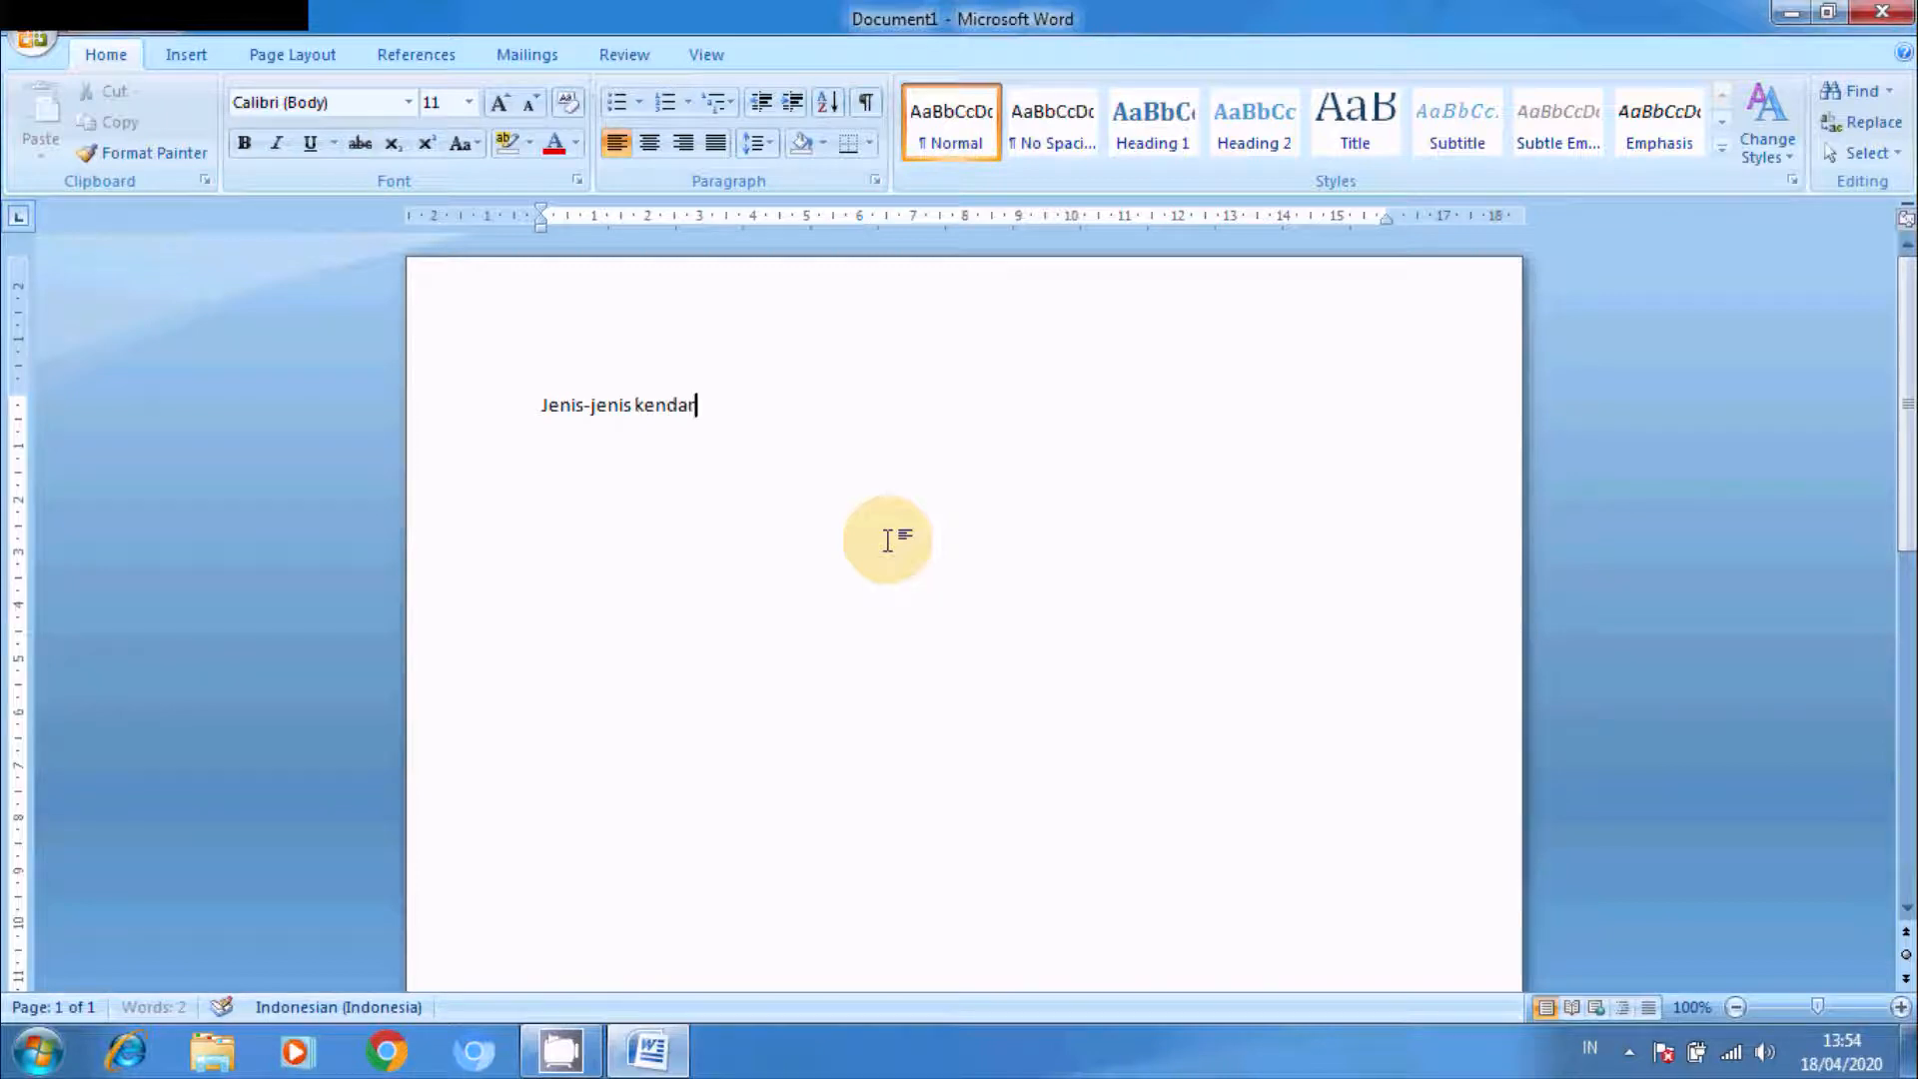
text(aan :)
key(Return)
text(Mobil)
key(Return)
text(Motor )
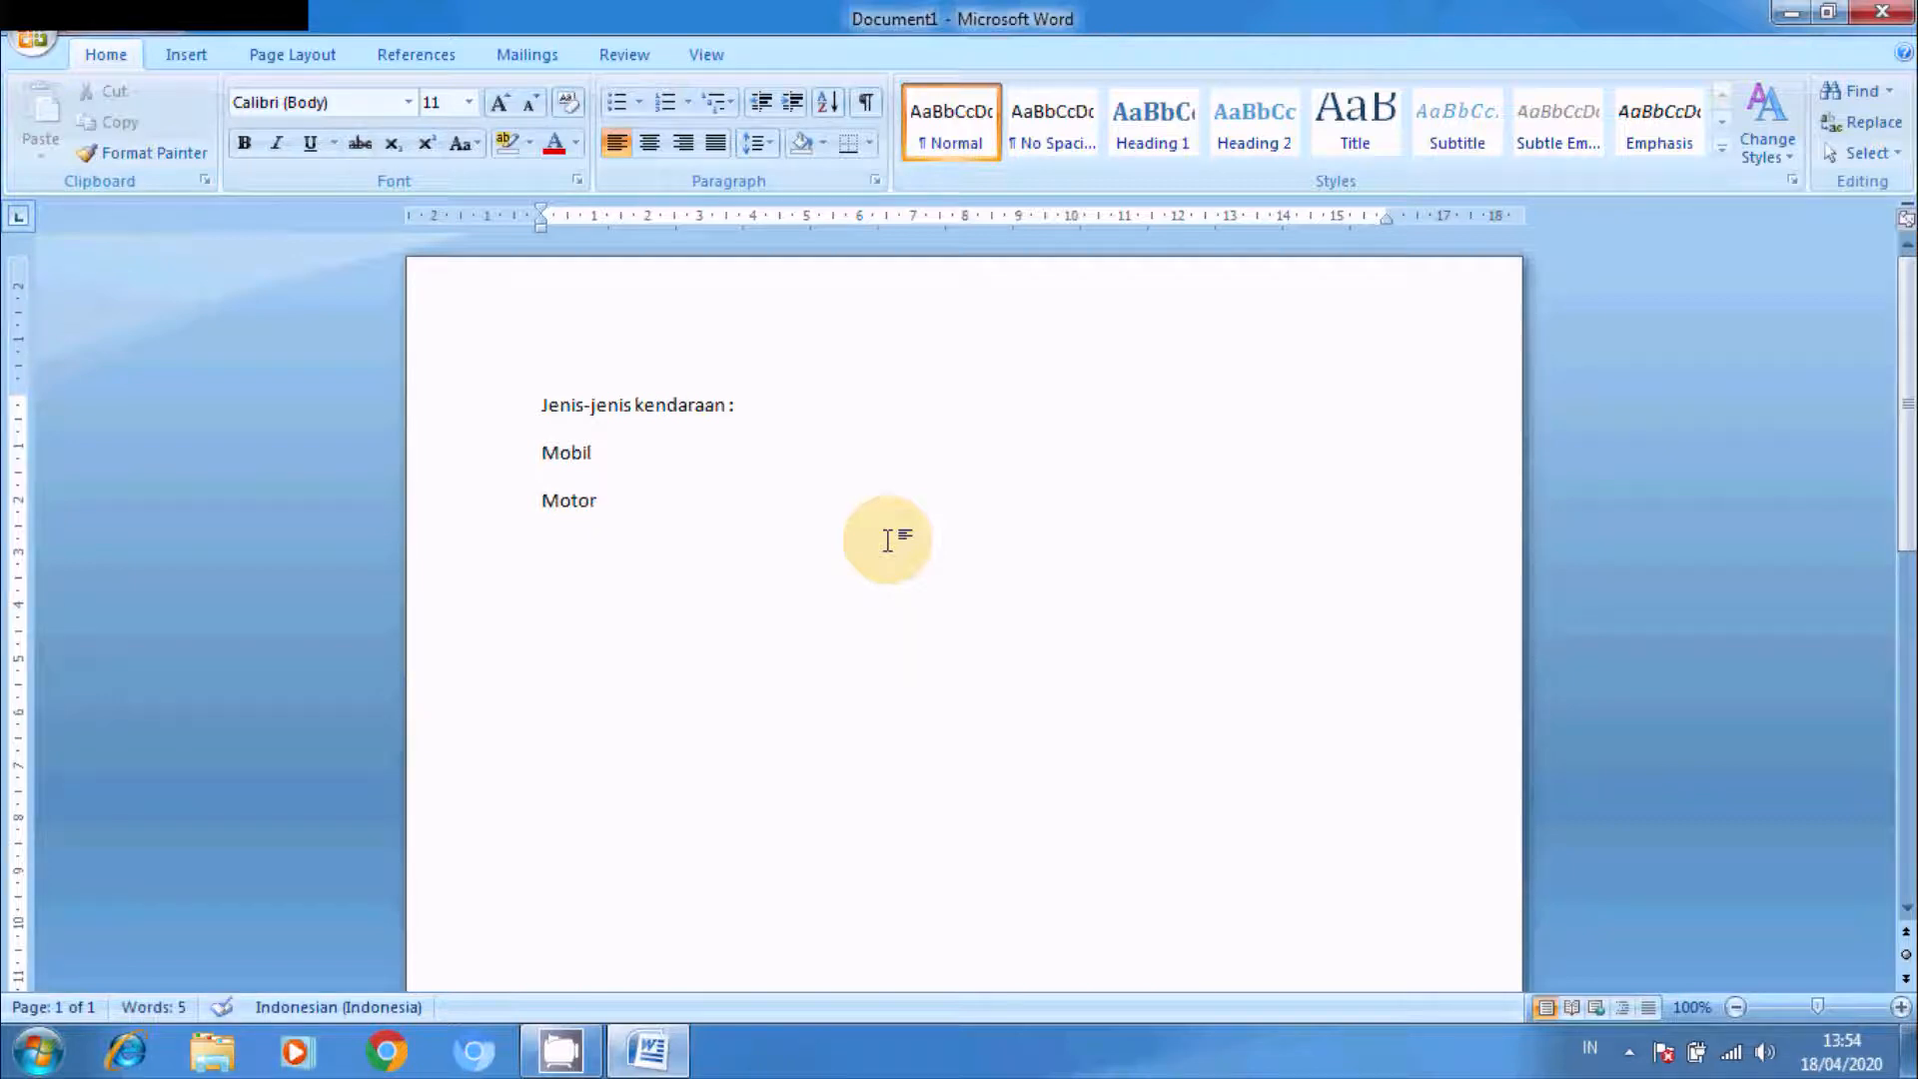
Step: Add "Sepeda" and "Kereta Api" as separate lines below Motor
text(Sepda)
key(BackSpace)
key(BackSpace)
text(eda)
text(ker)
text(eta )
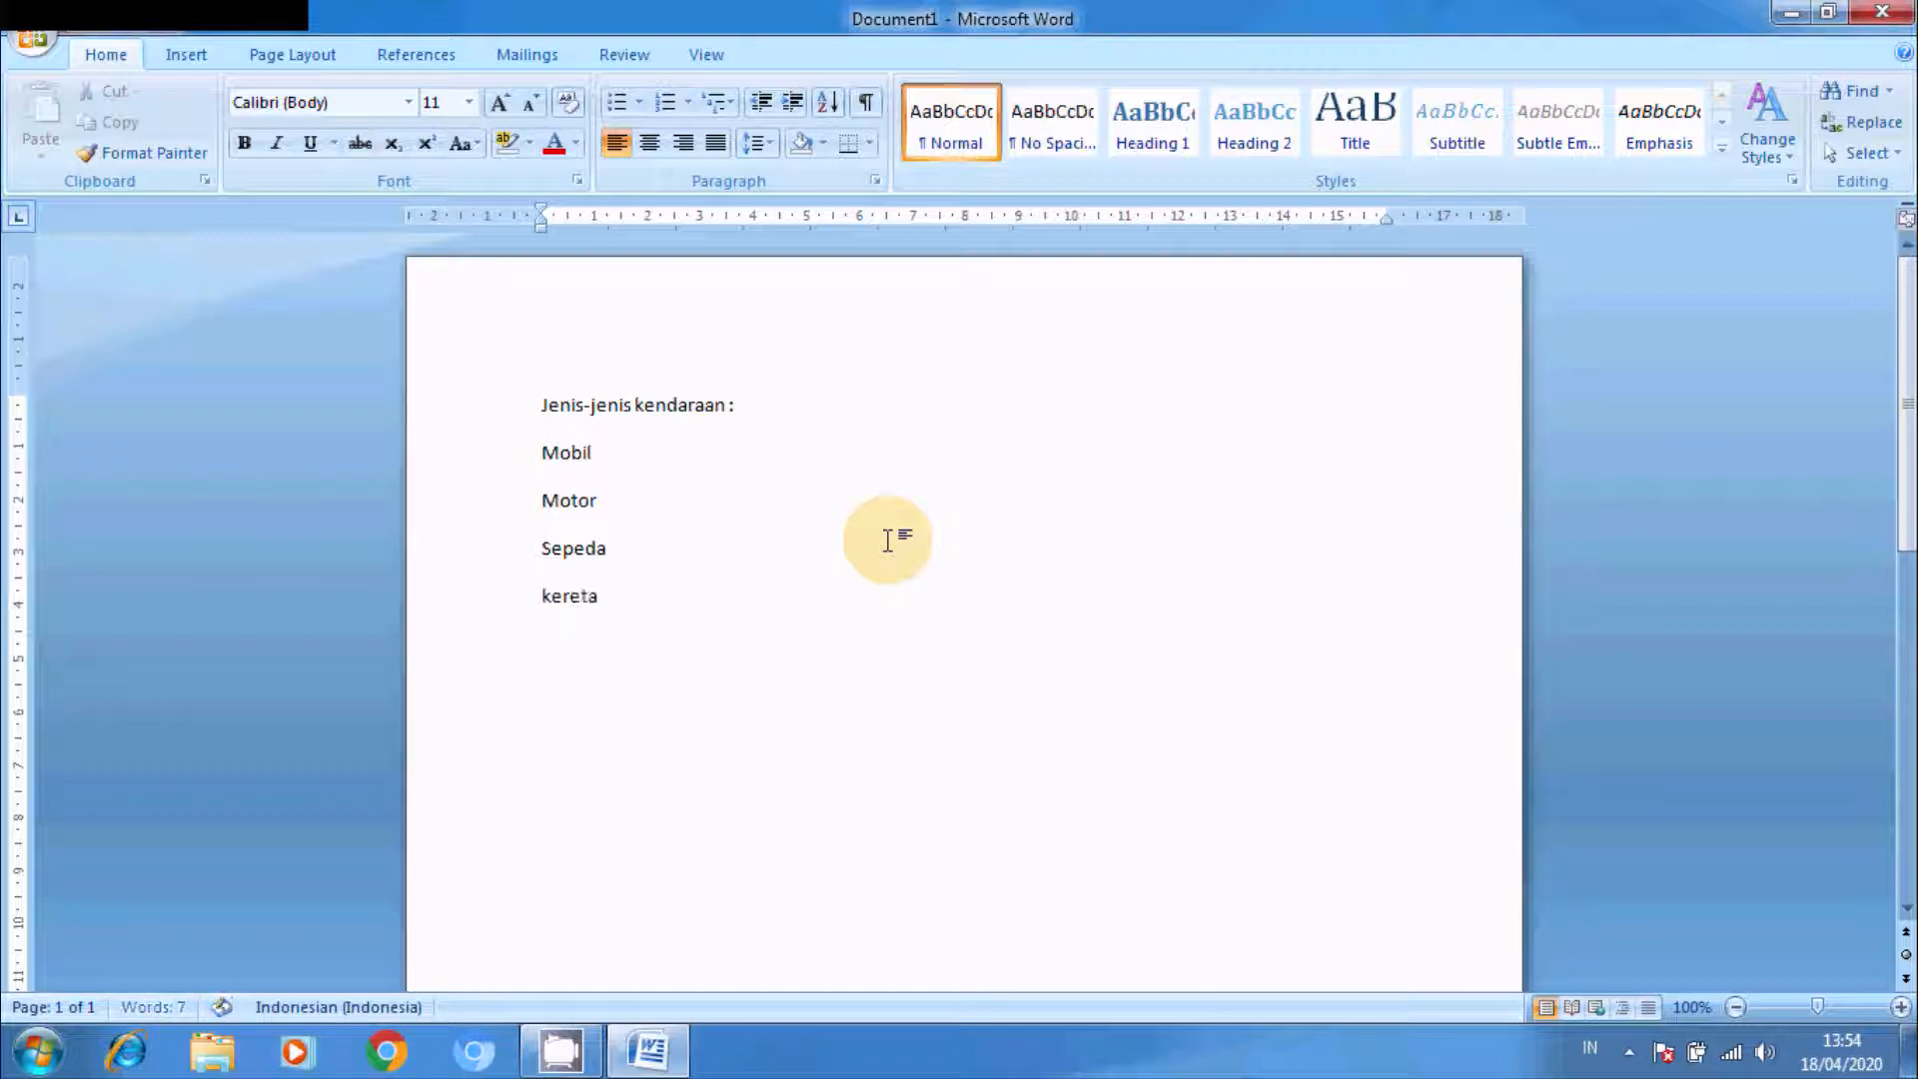
text(Api)
key(Return)
Step: Add "Kapal" and "Pesawat" as the last two lines of the vehicle list
text(Pesawa)
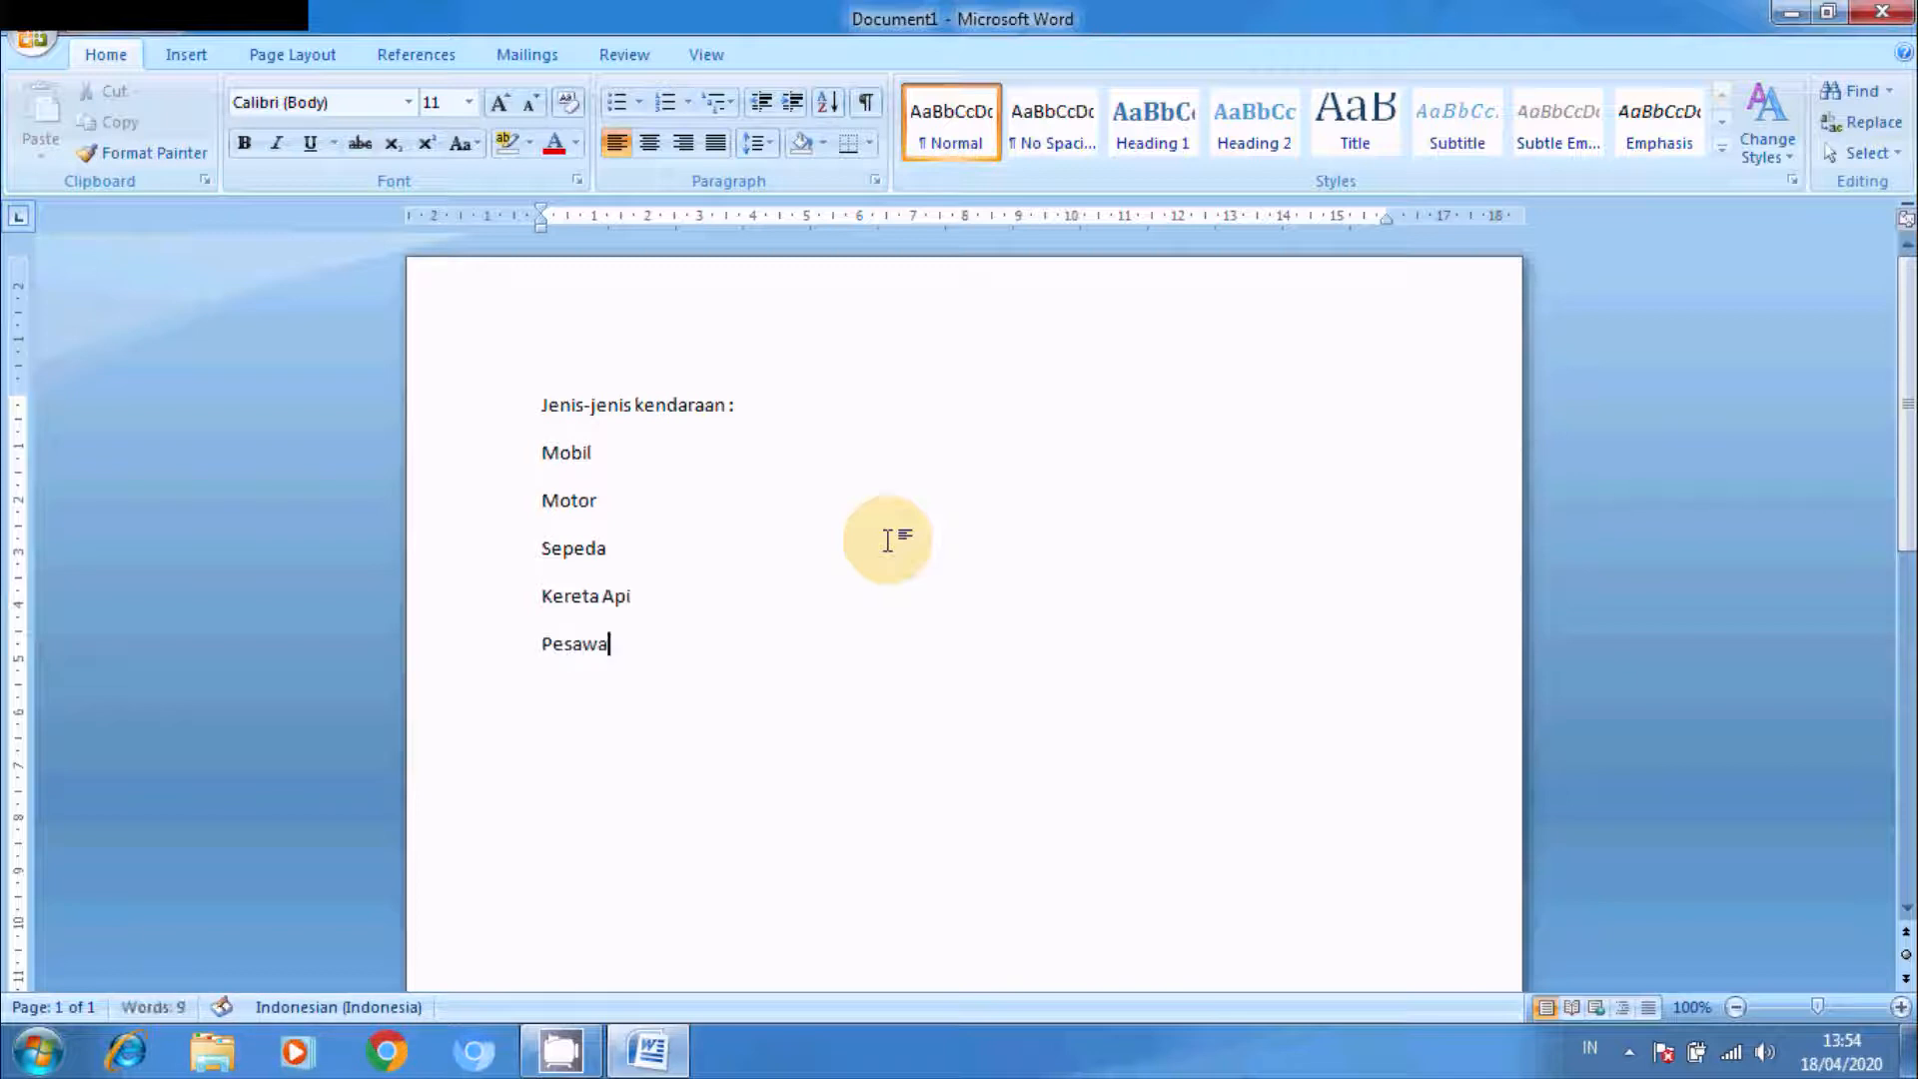
key(BackSpace)
key(BackSpace)
key(BackSpace)
text(Kapal)
key(Return)
text(Pesawa)
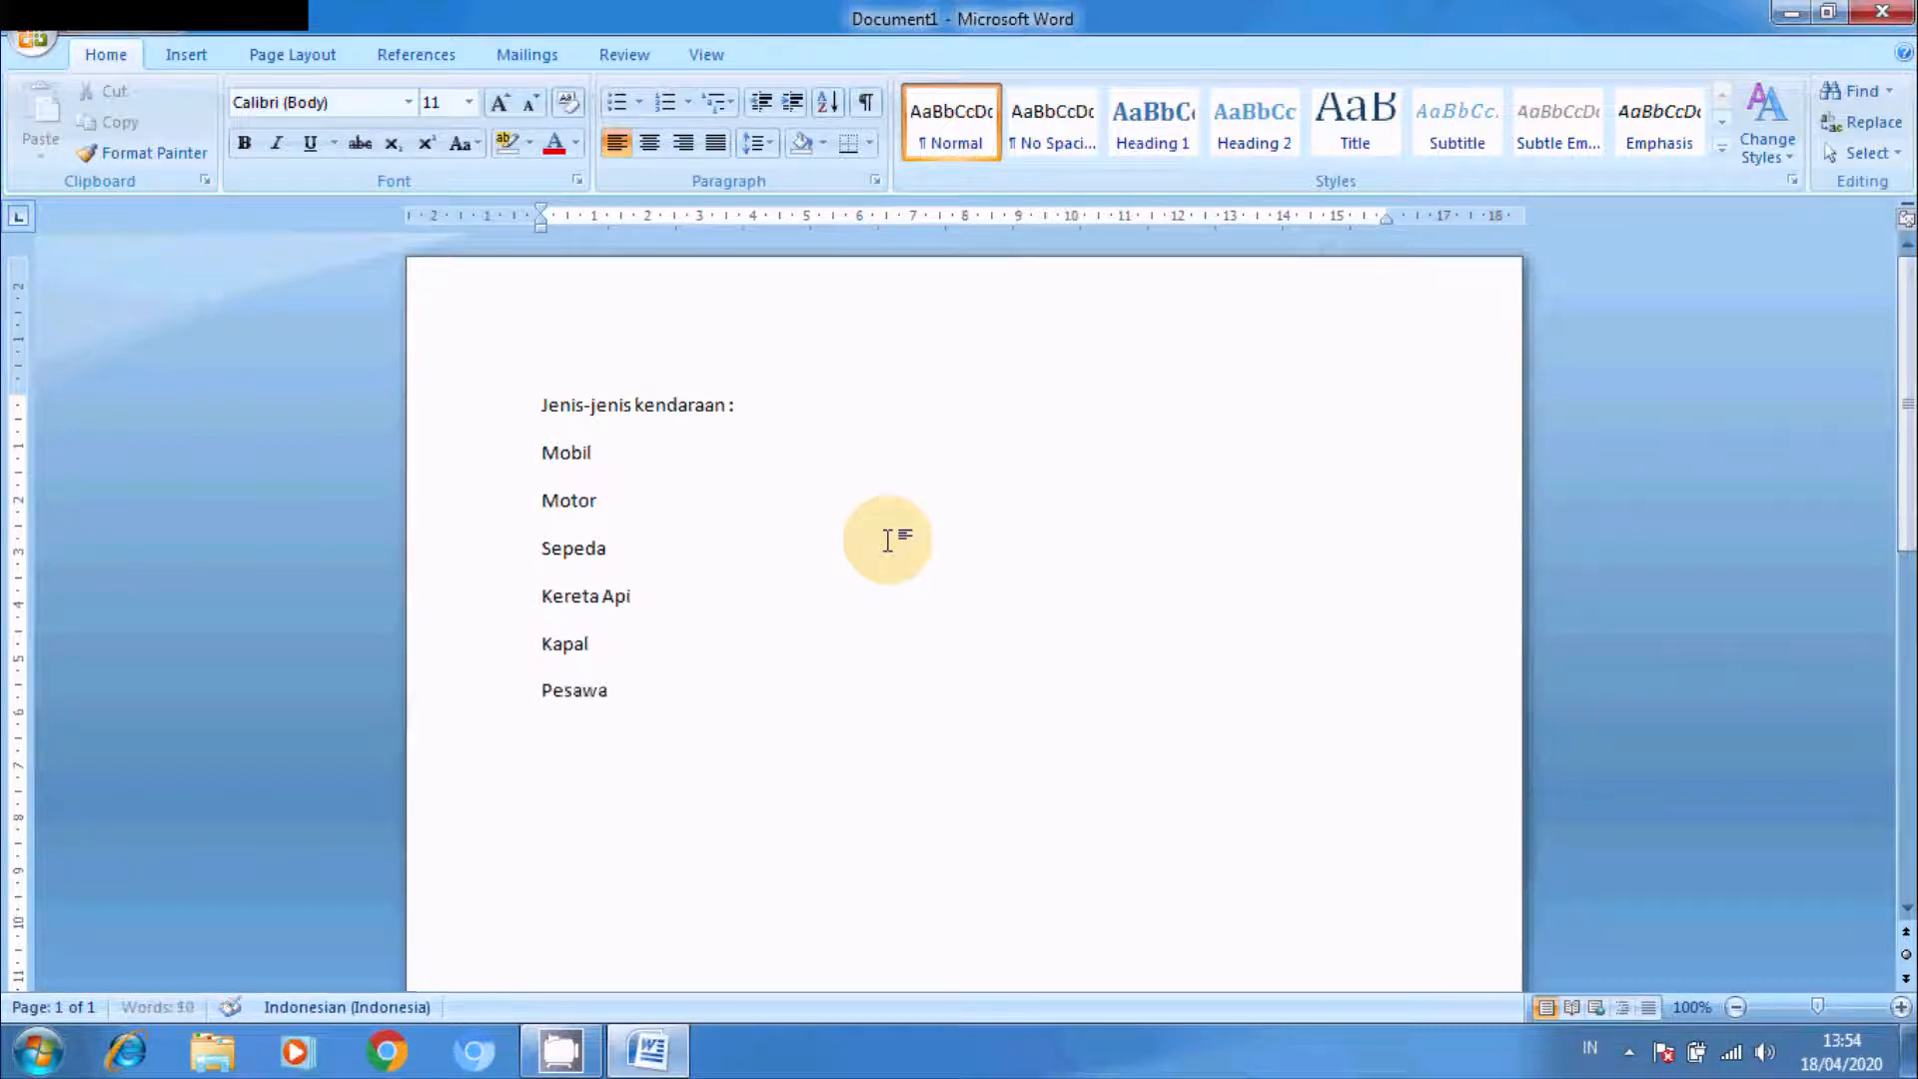
text(t)
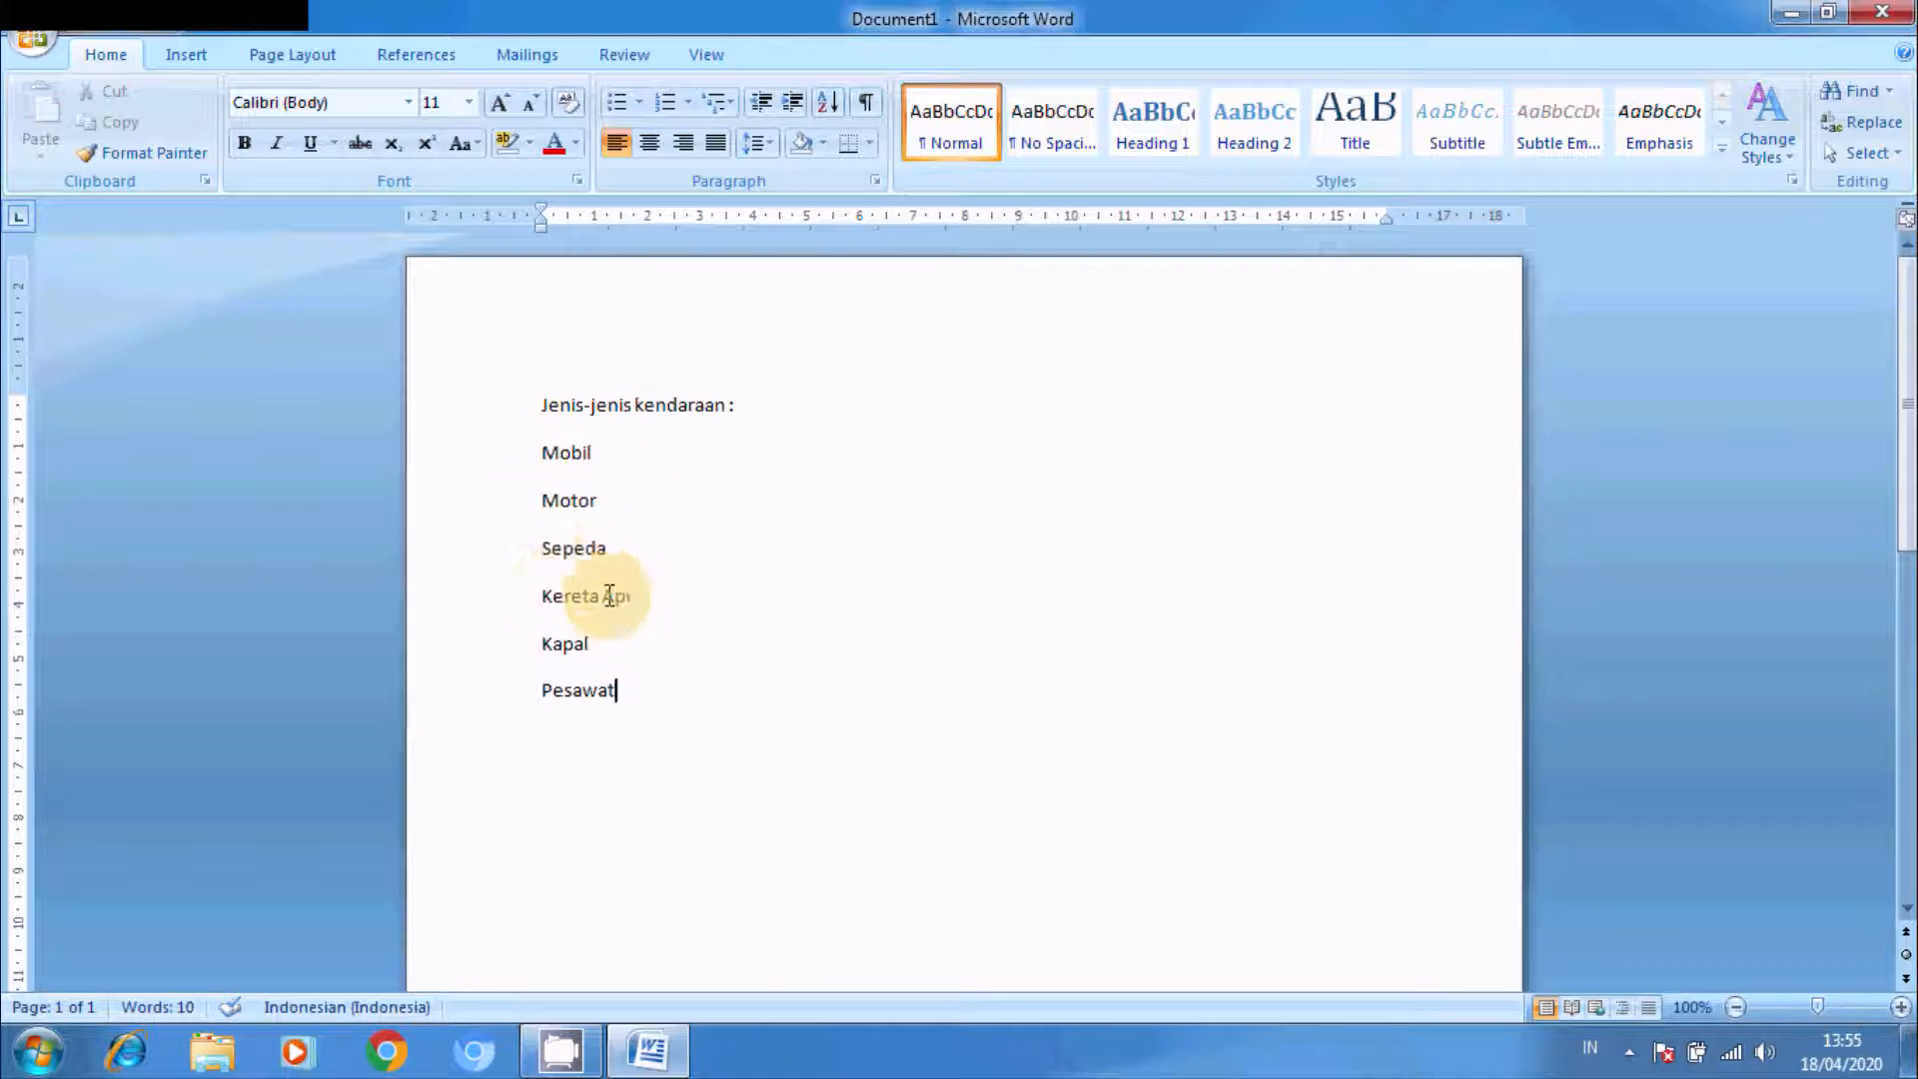
click(538, 451)
drag(570, 461, 637, 691)
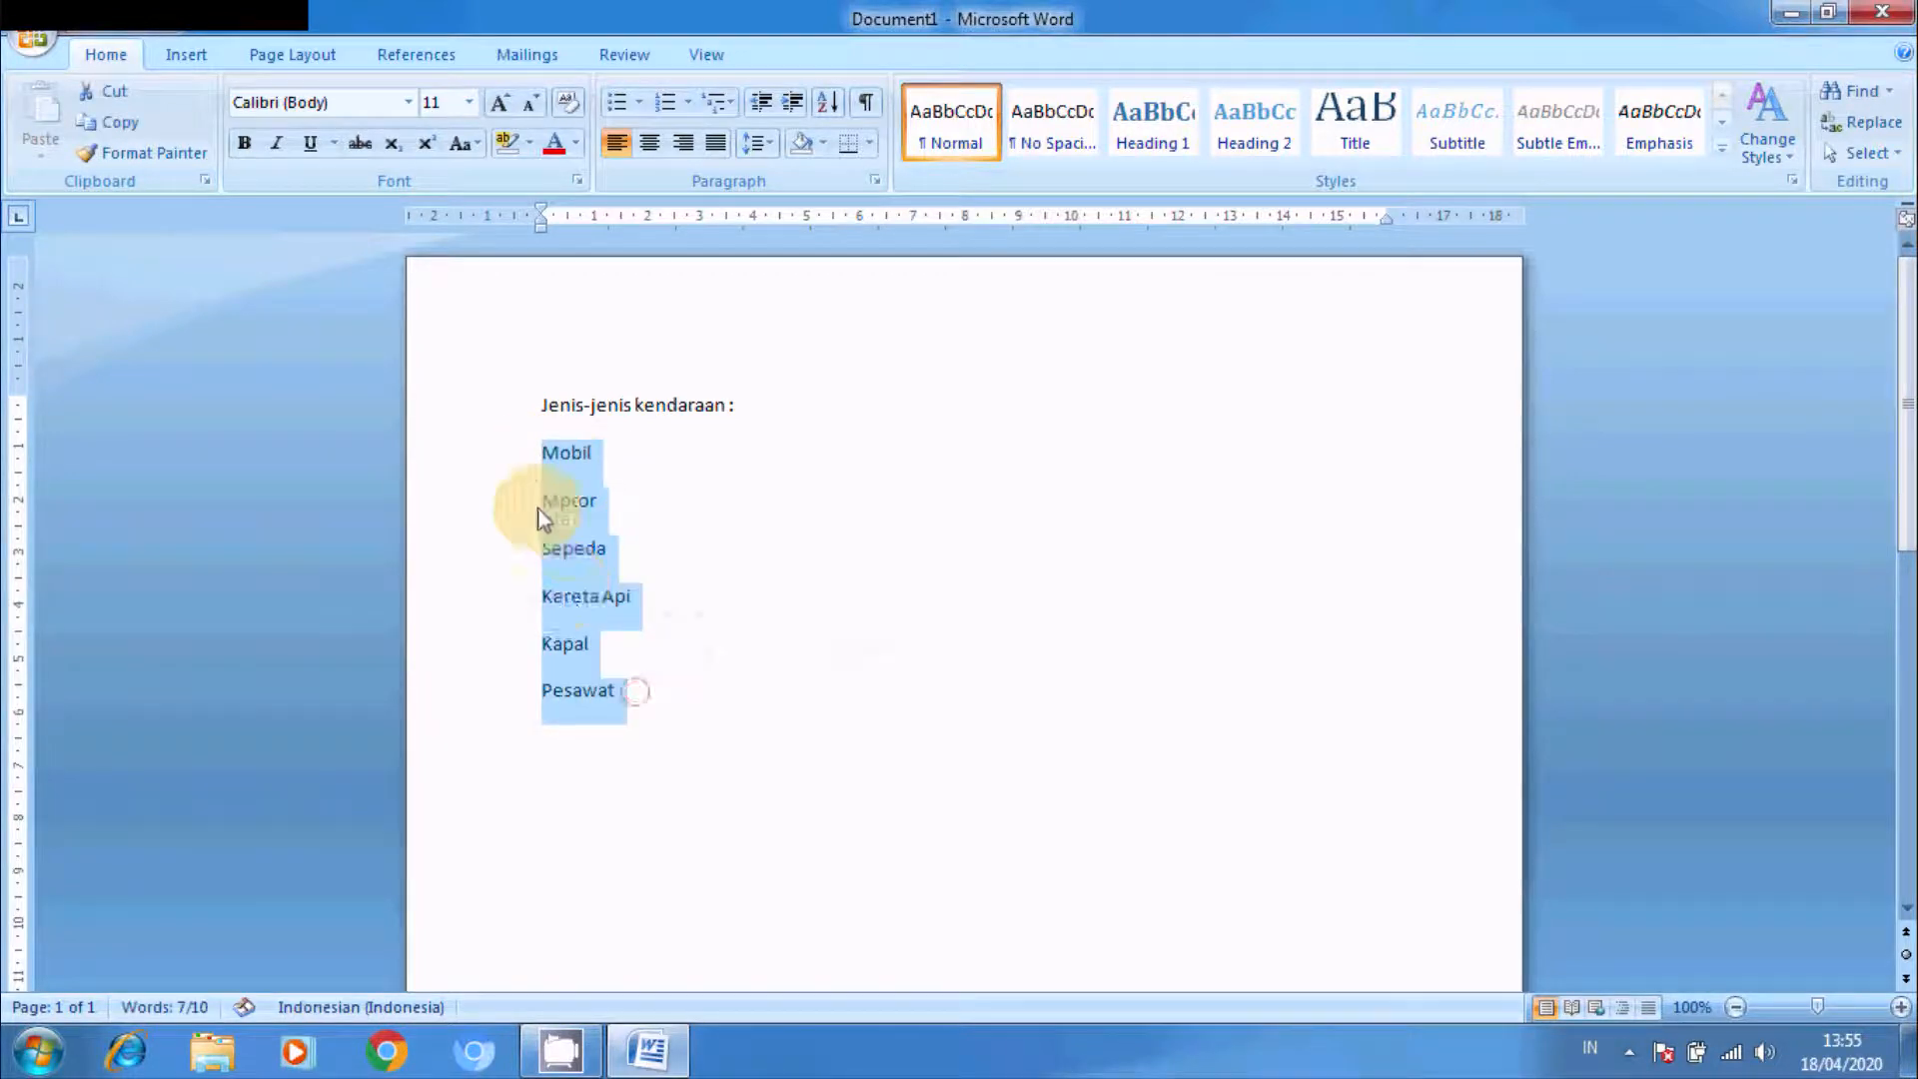
click(537, 456)
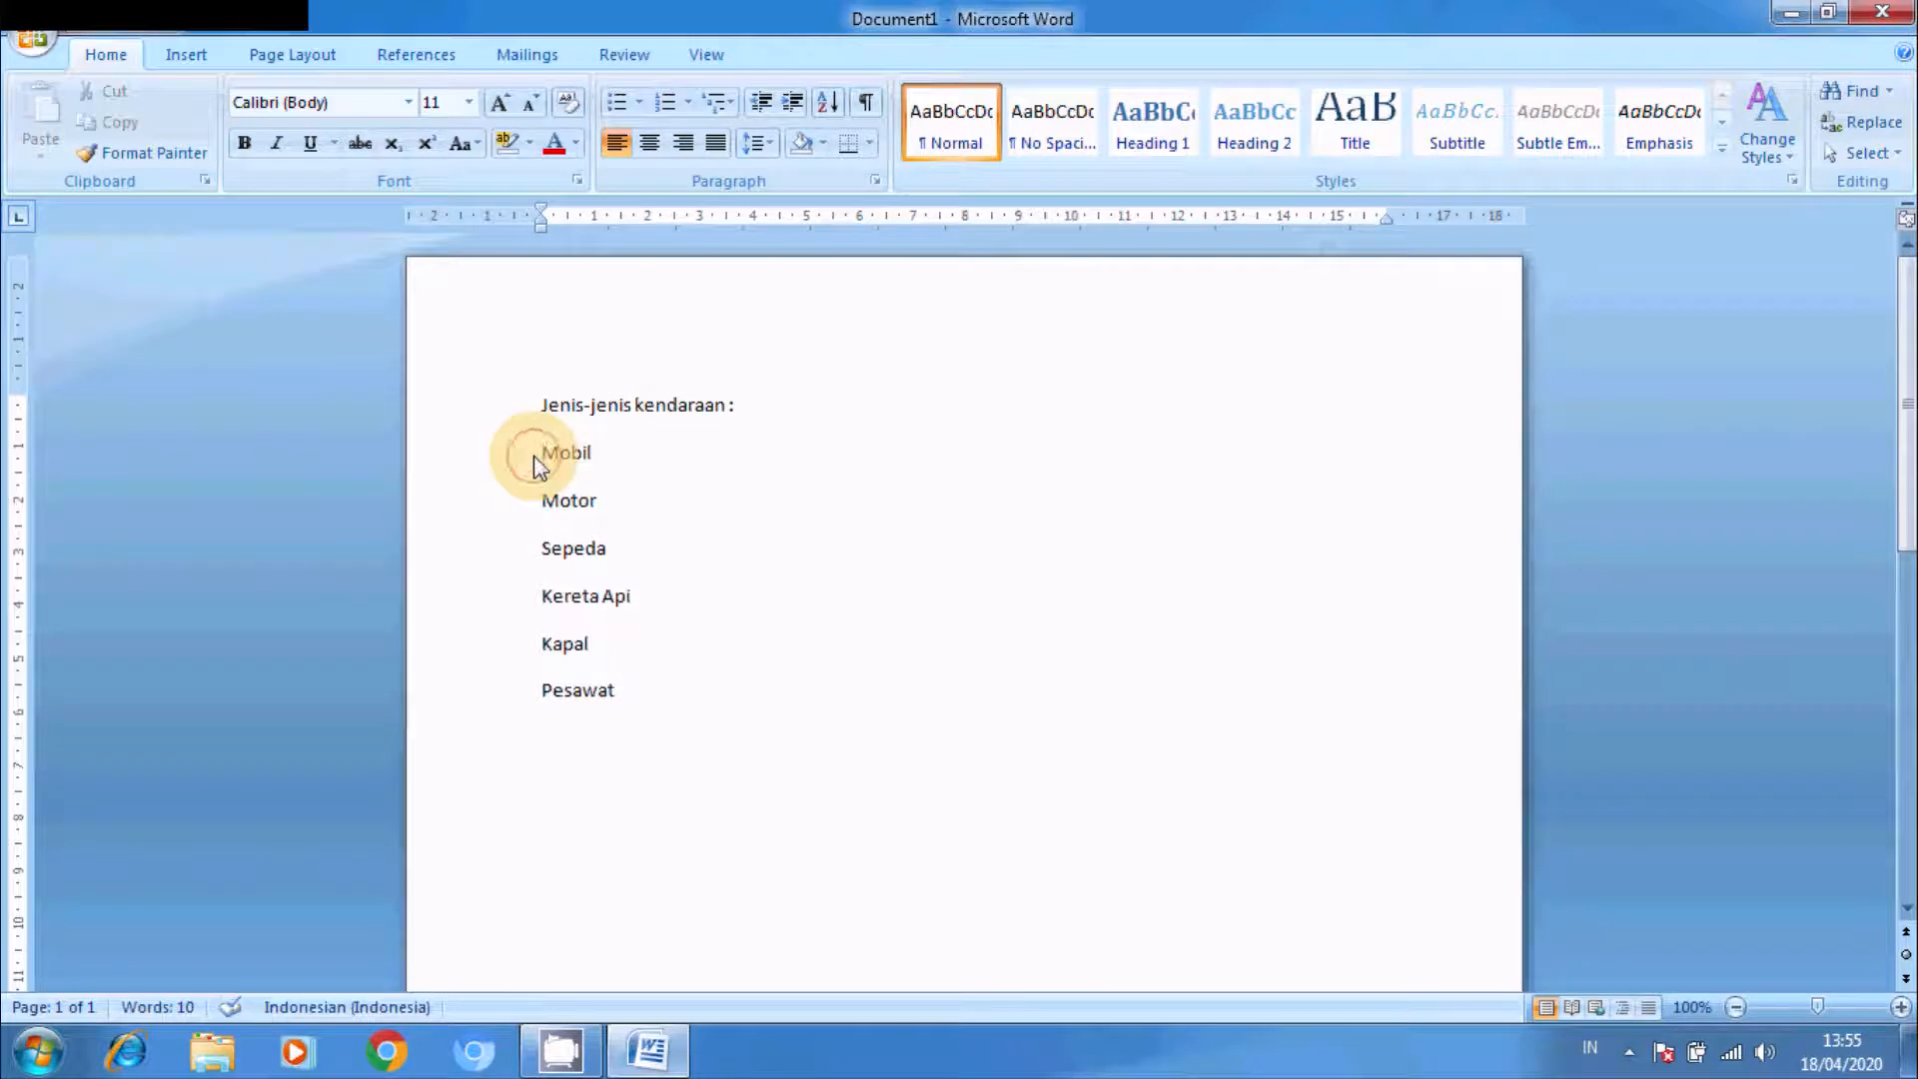
click(528, 499)
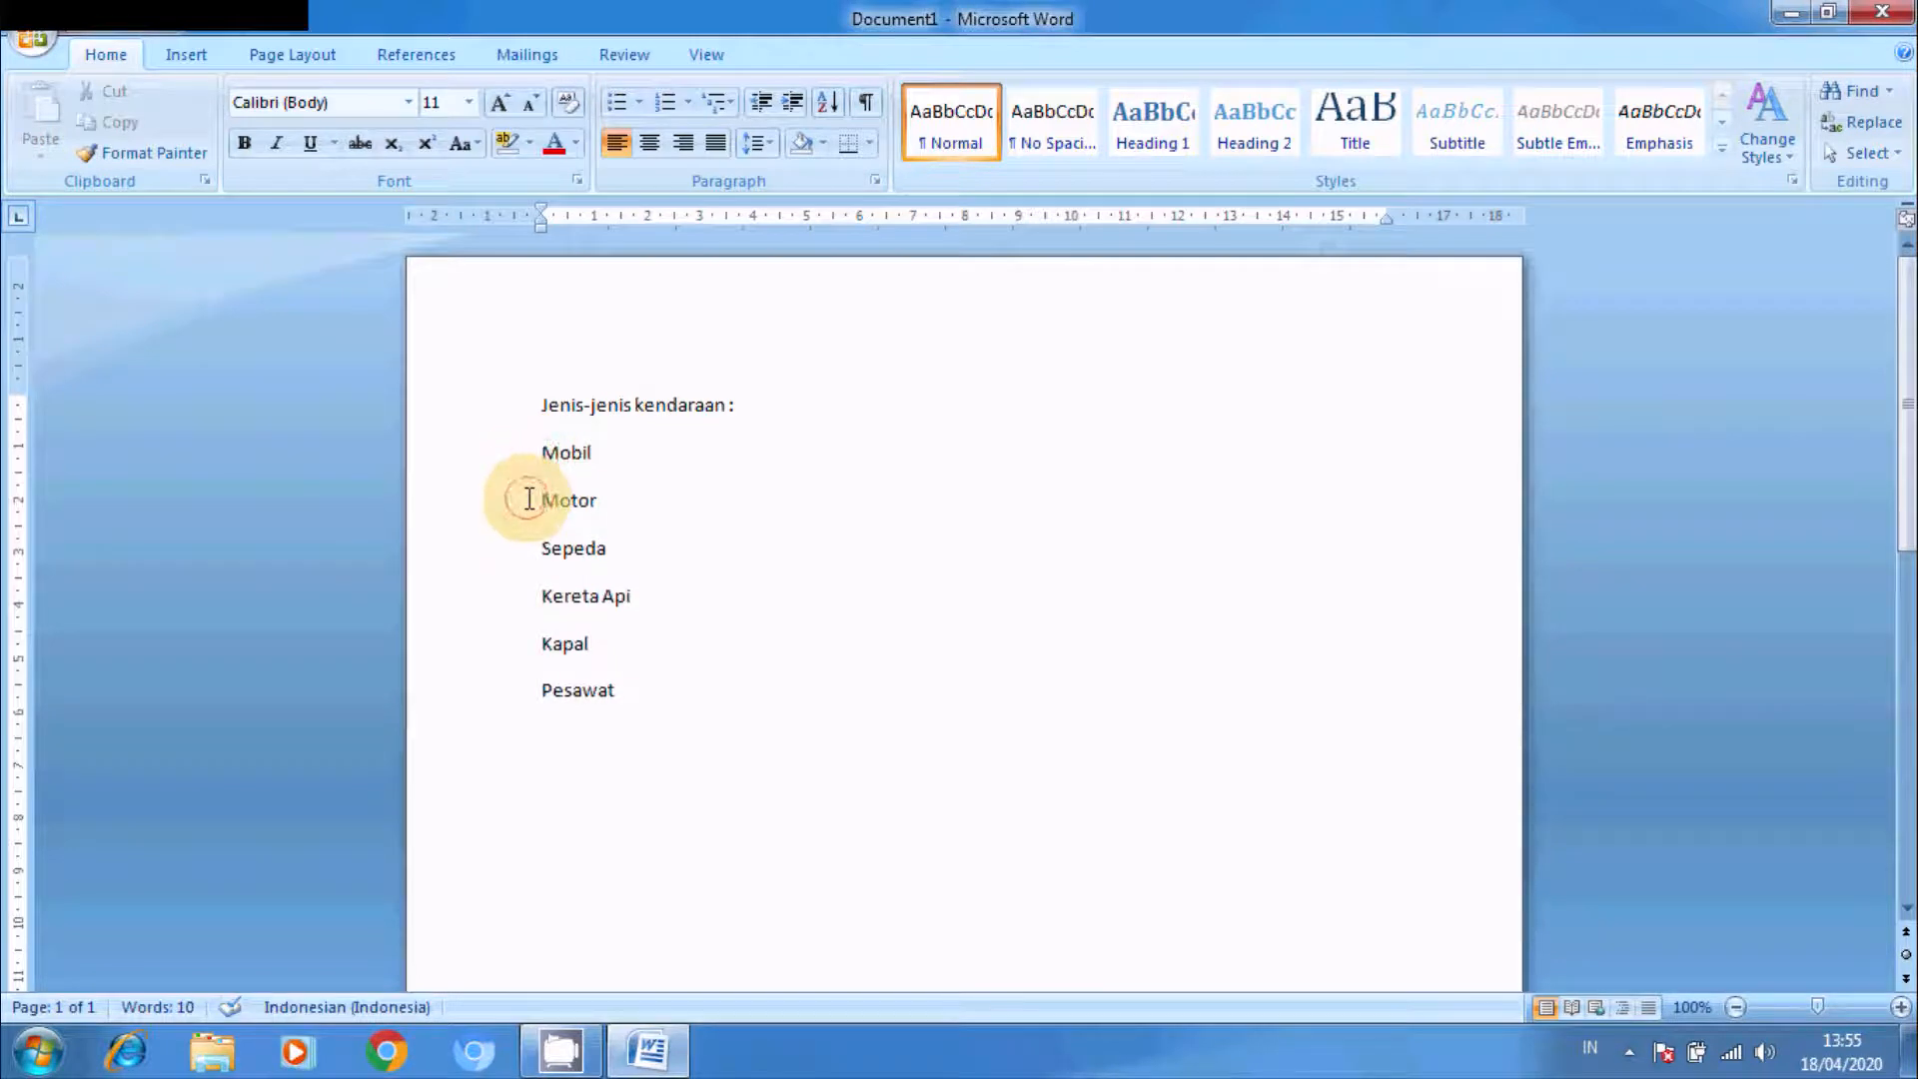
click(530, 548)
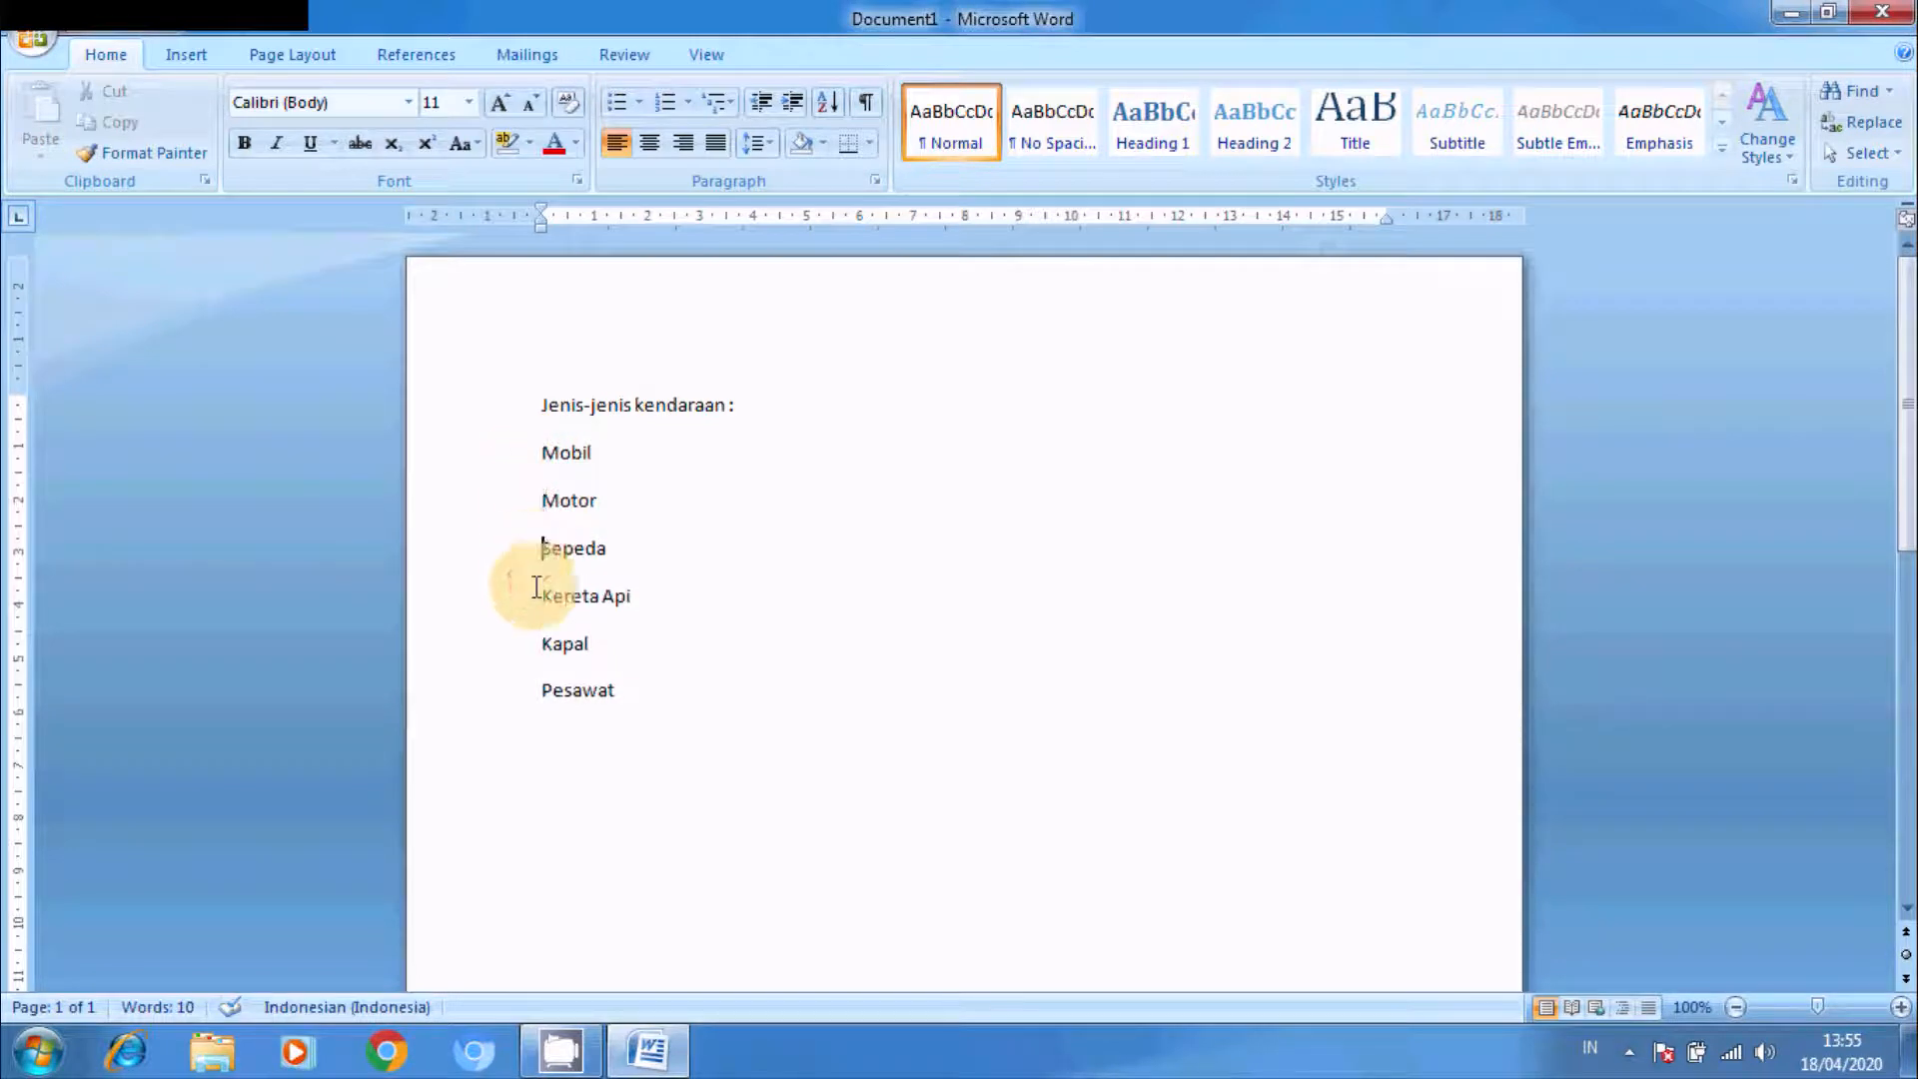
click(536, 596)
click(535, 643)
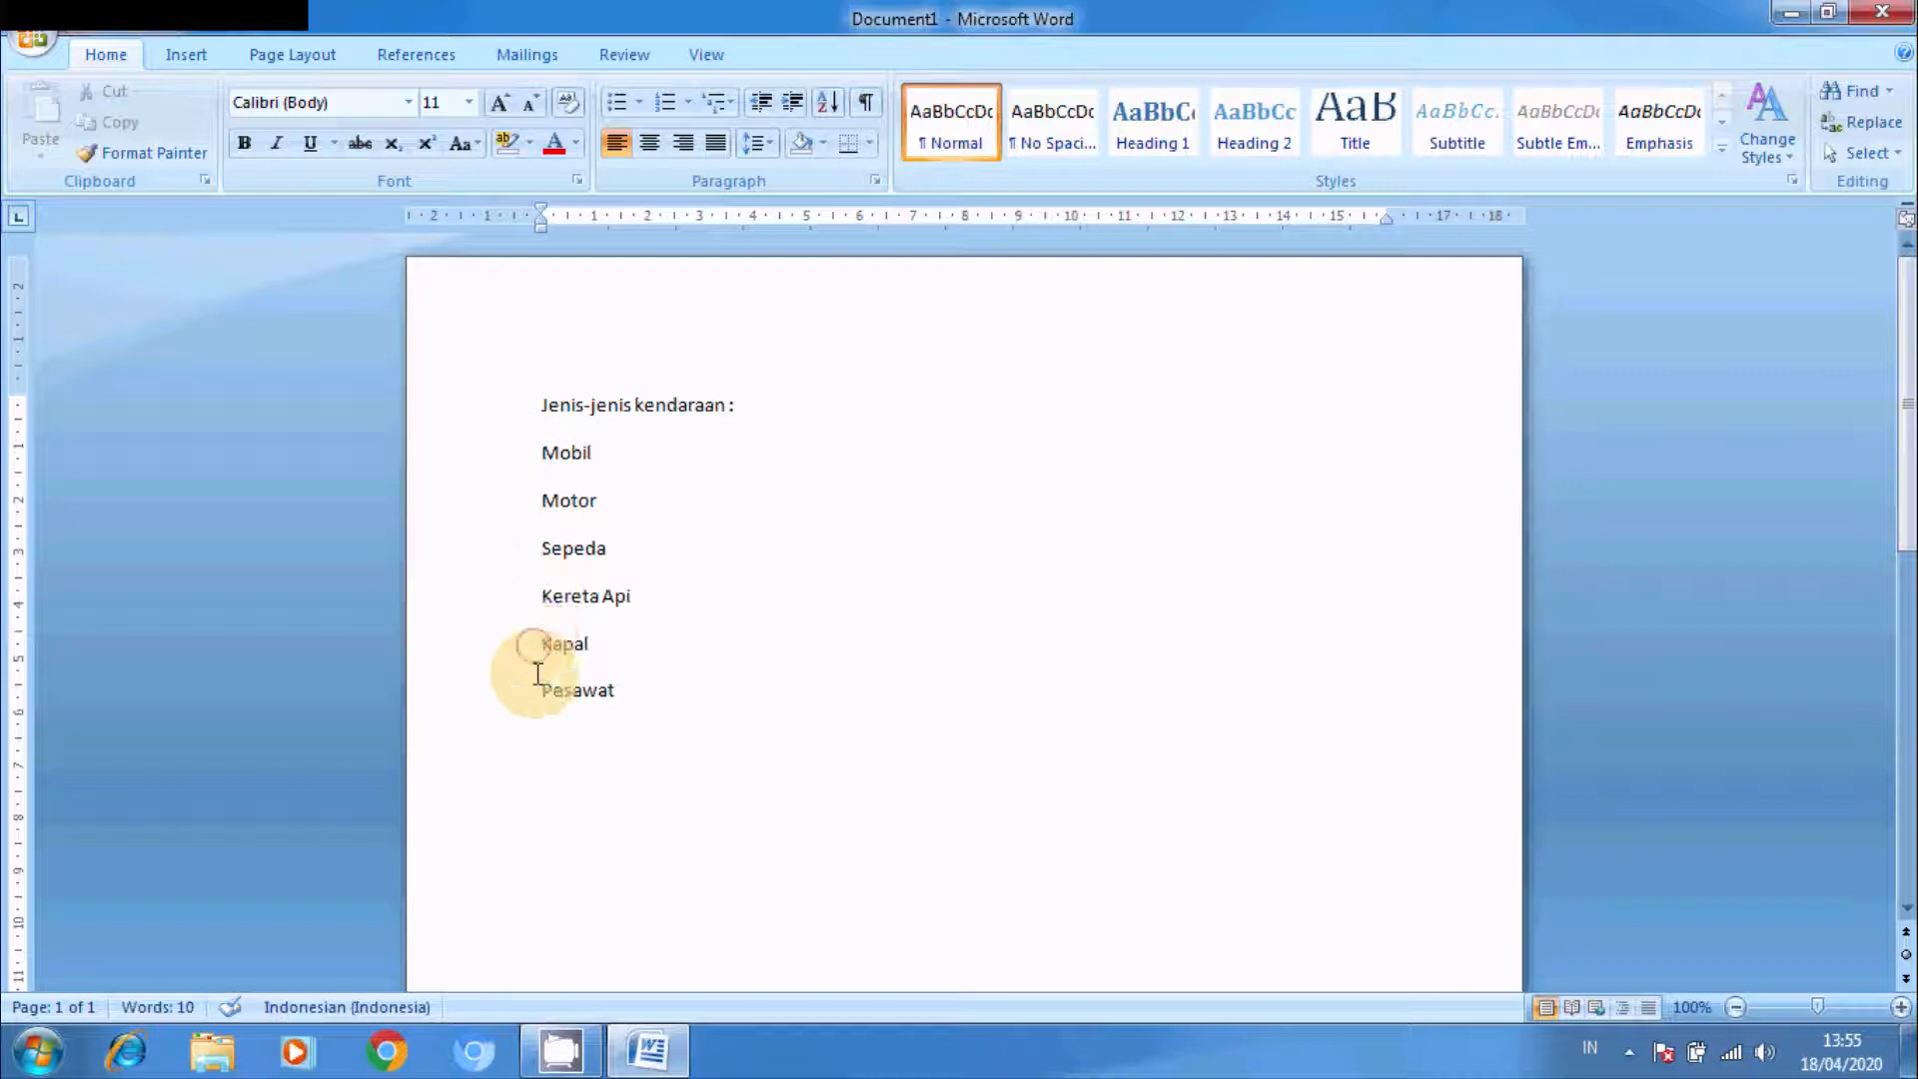
click(537, 689)
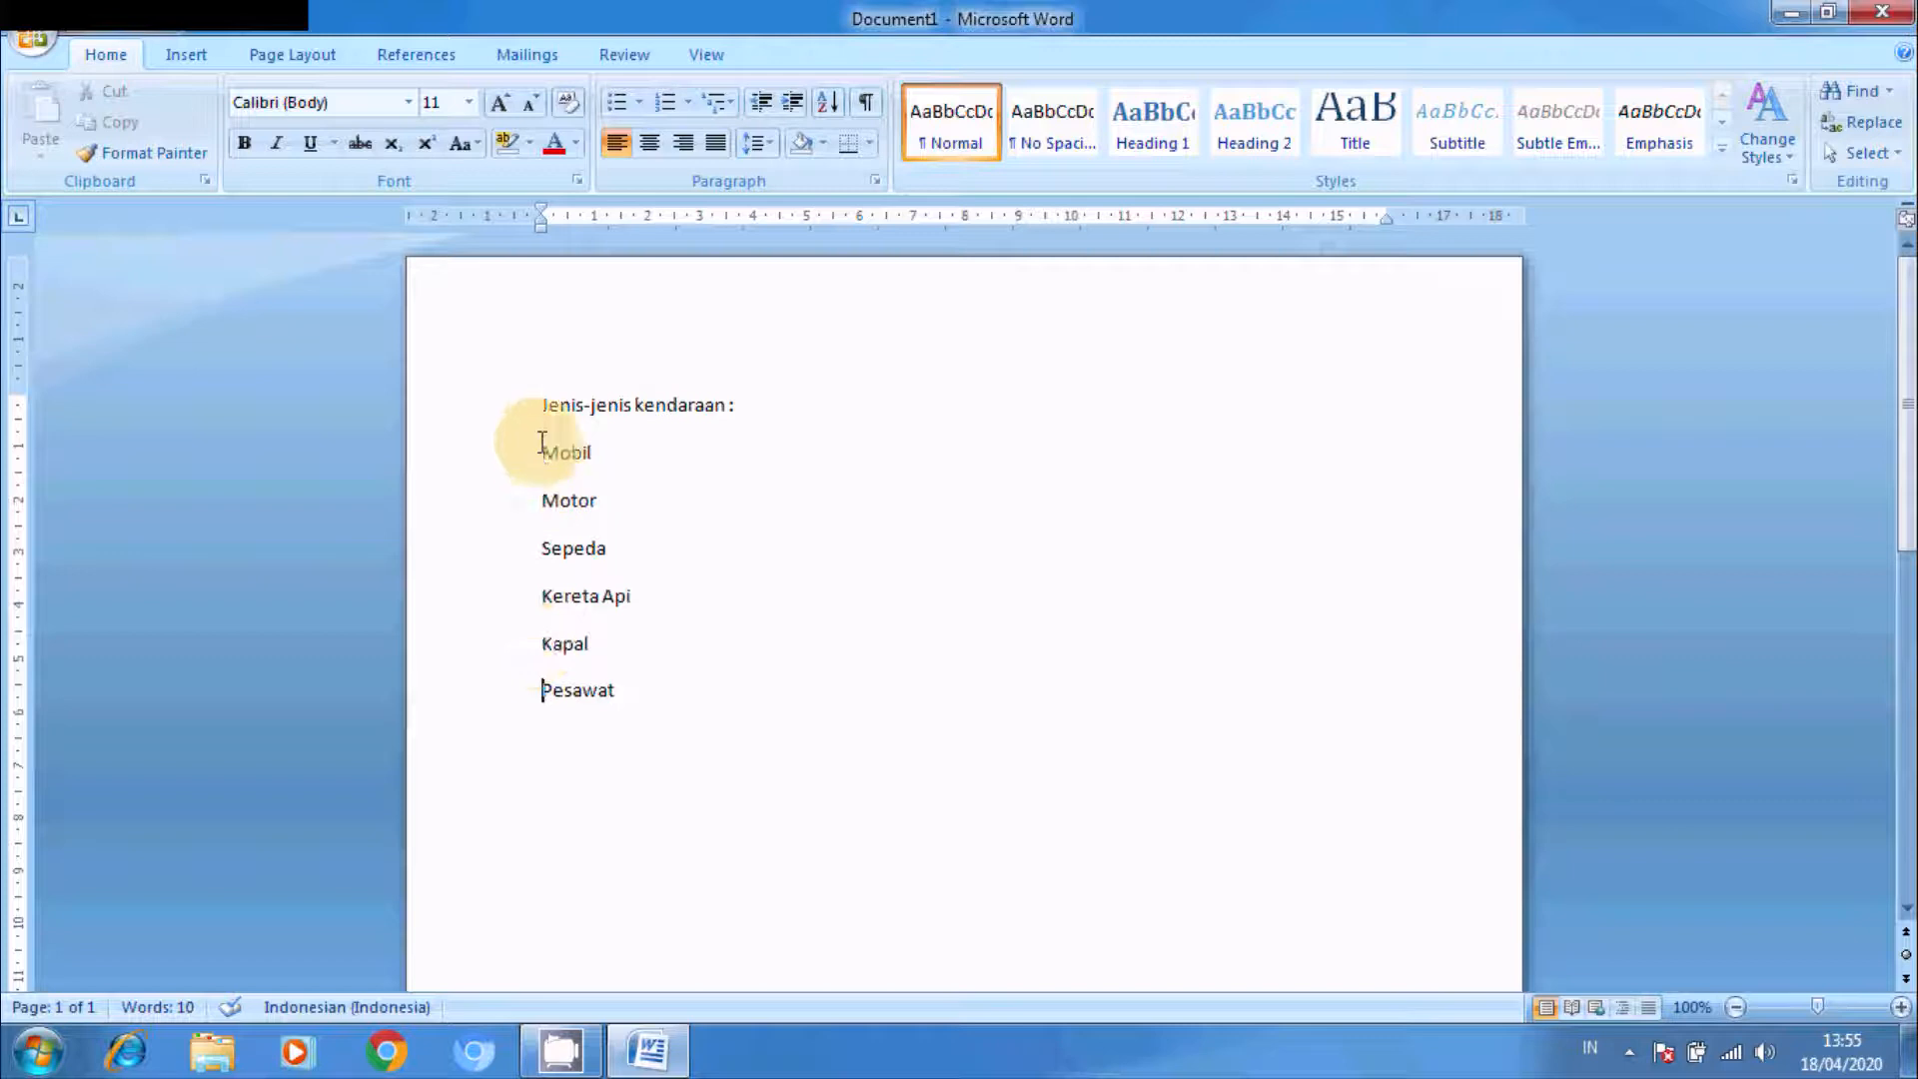
Step: Select the lines from Mobil to Pesawat and move them directly behind the heading's colon
drag(540, 452, 621, 686)
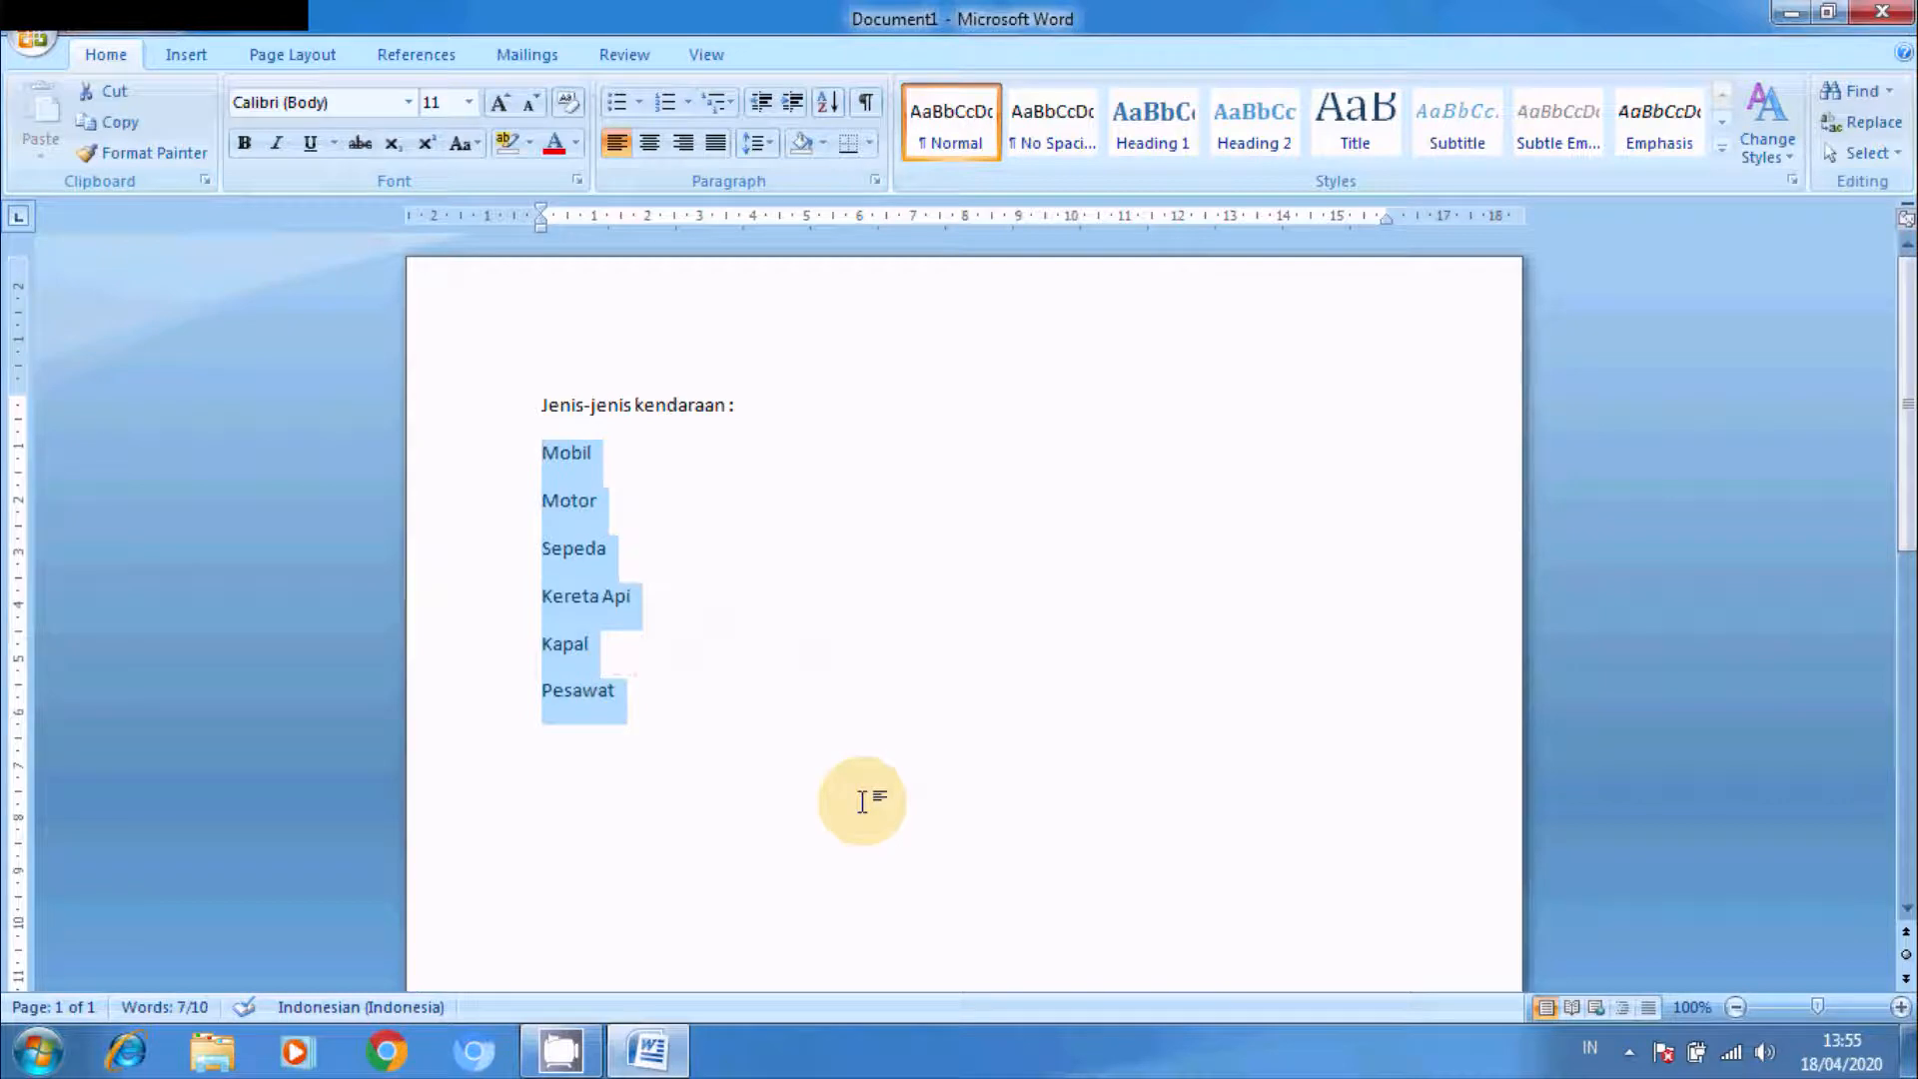
click(535, 454)
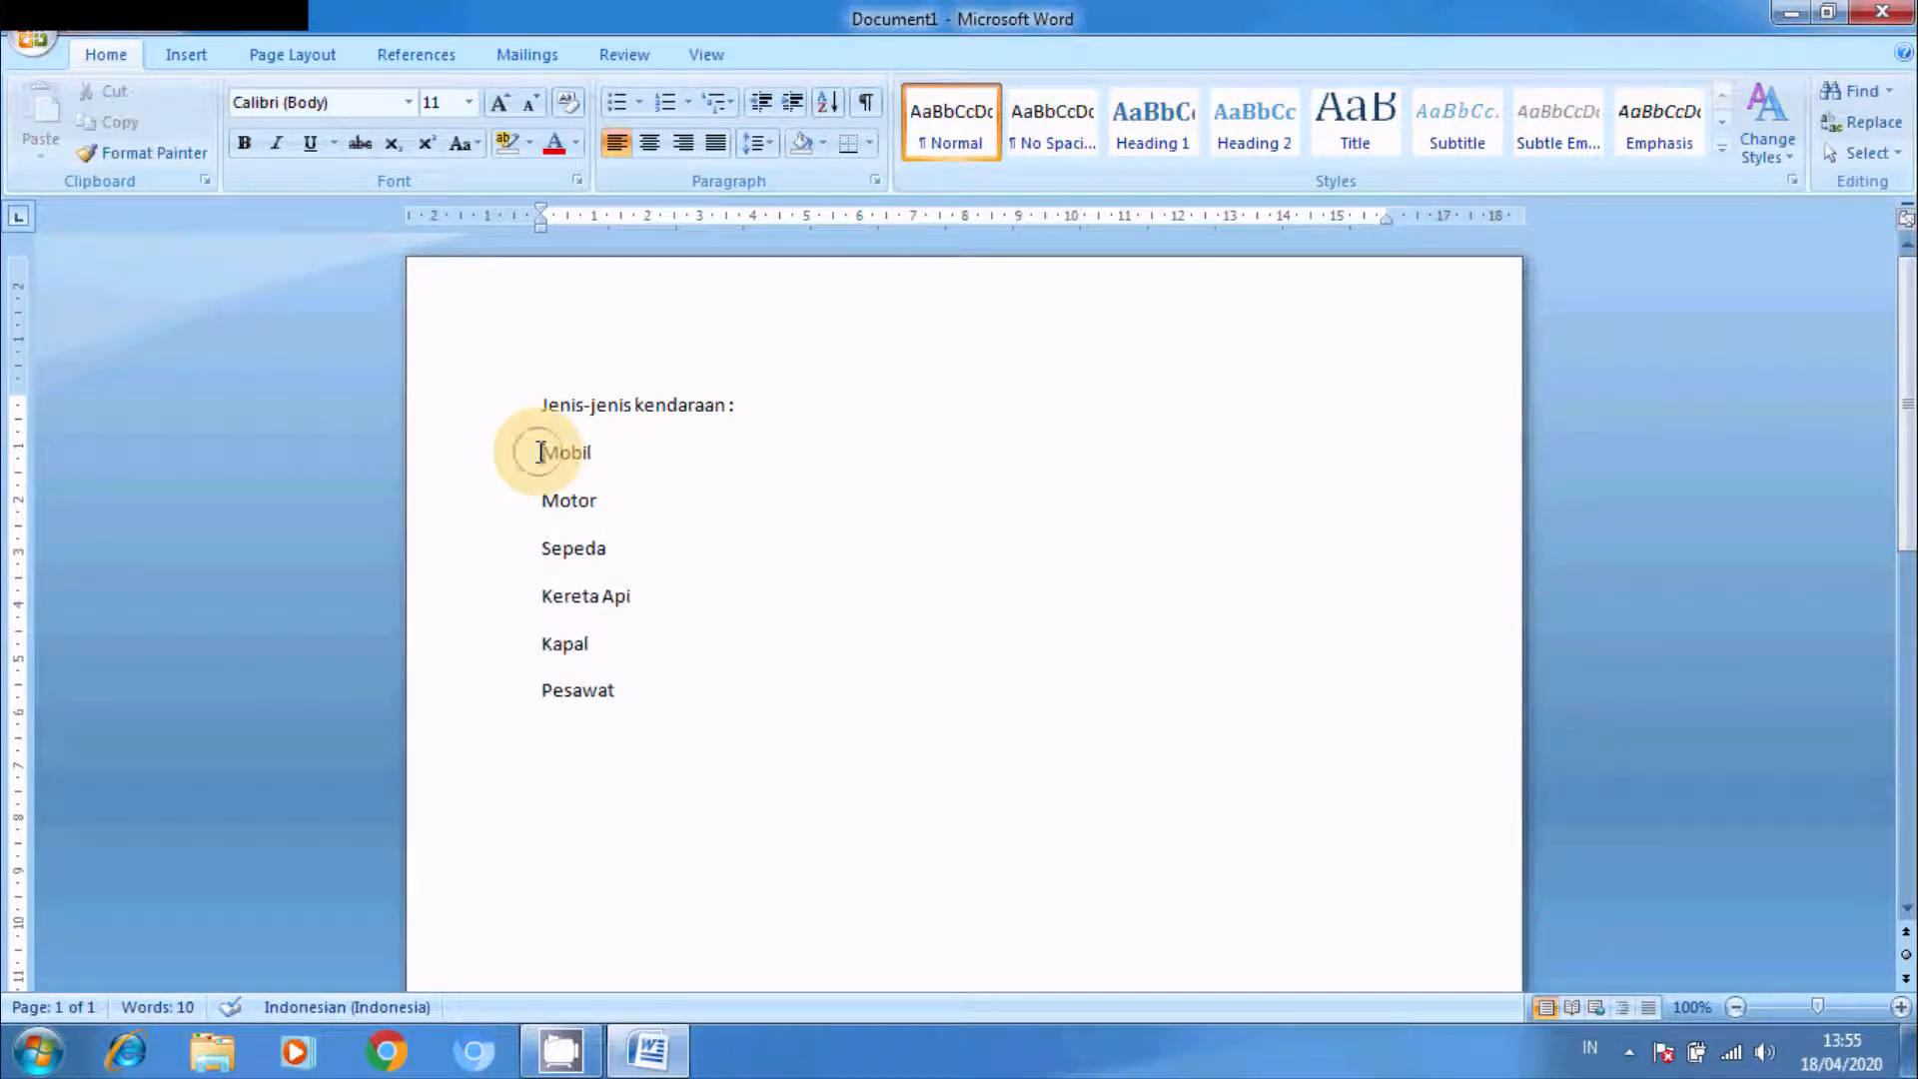
drag(540, 452, 617, 691)
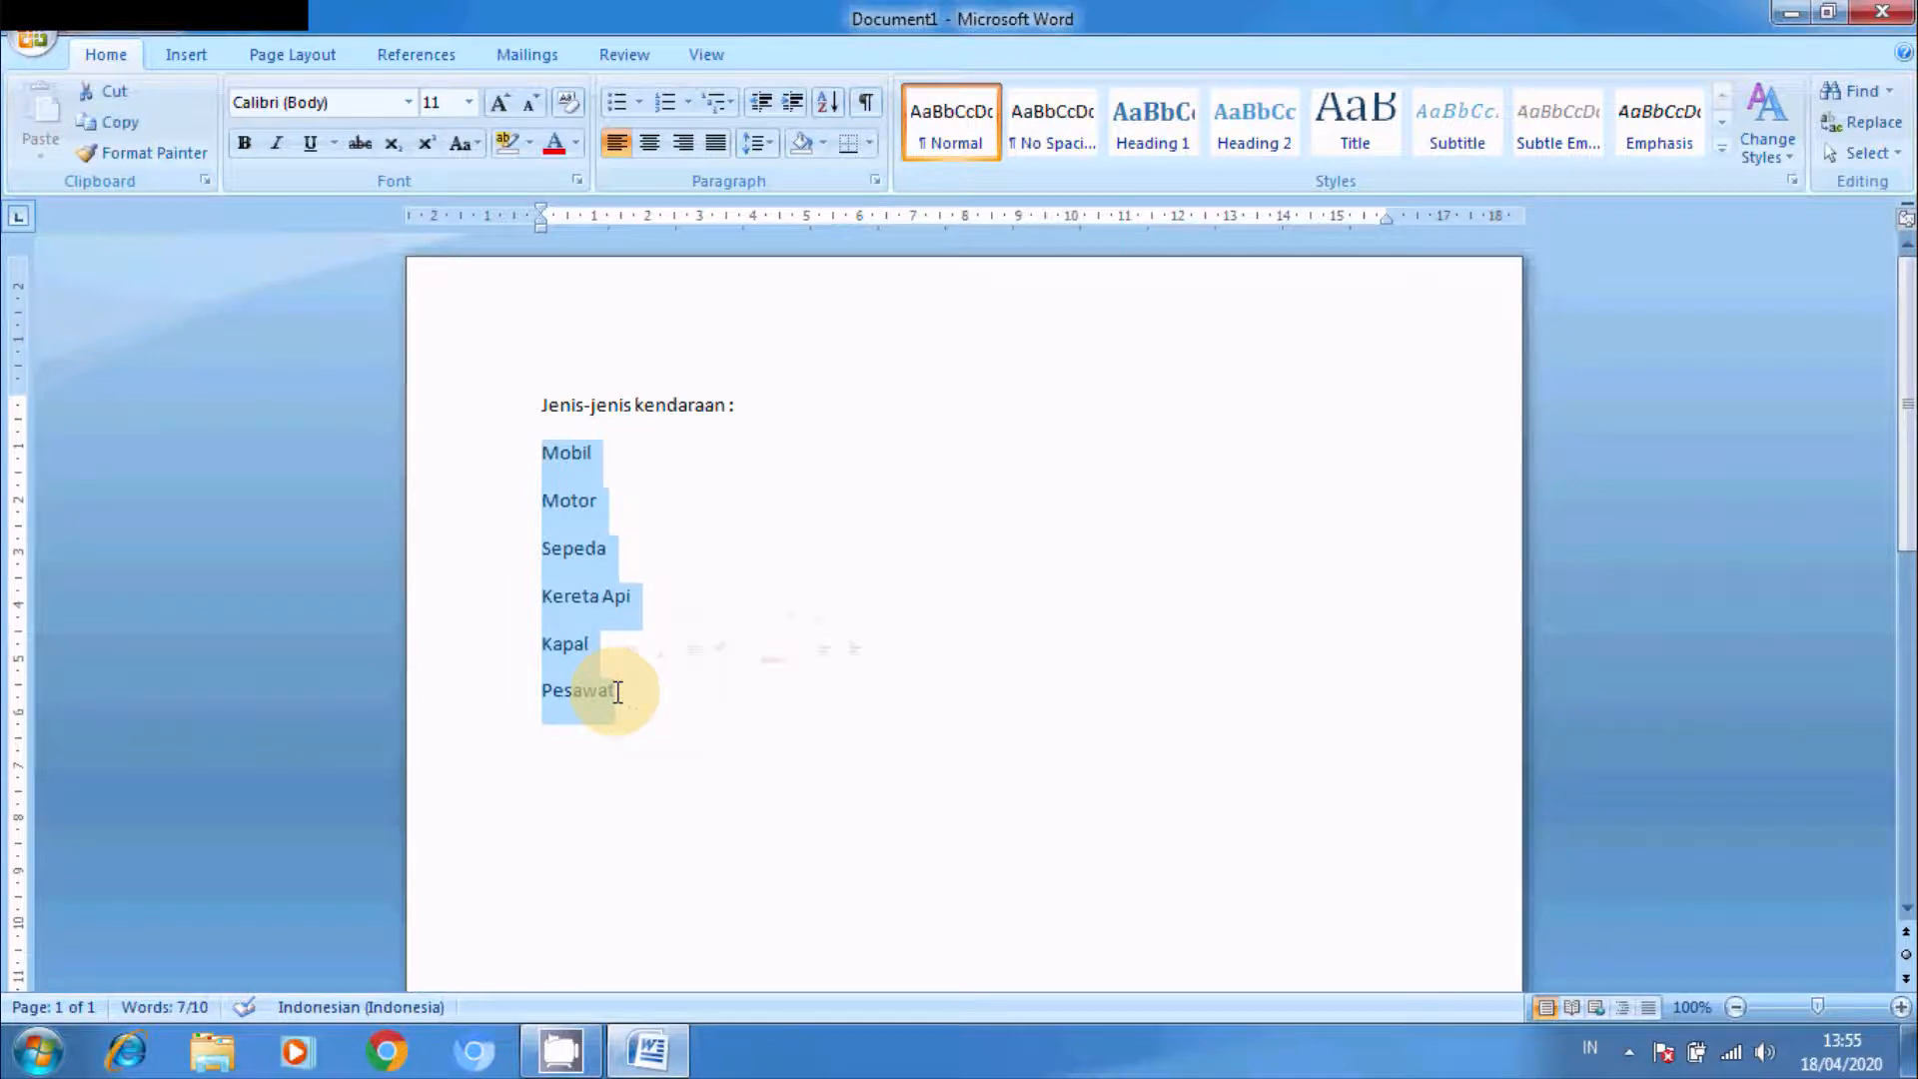
drag(569, 484, 758, 316)
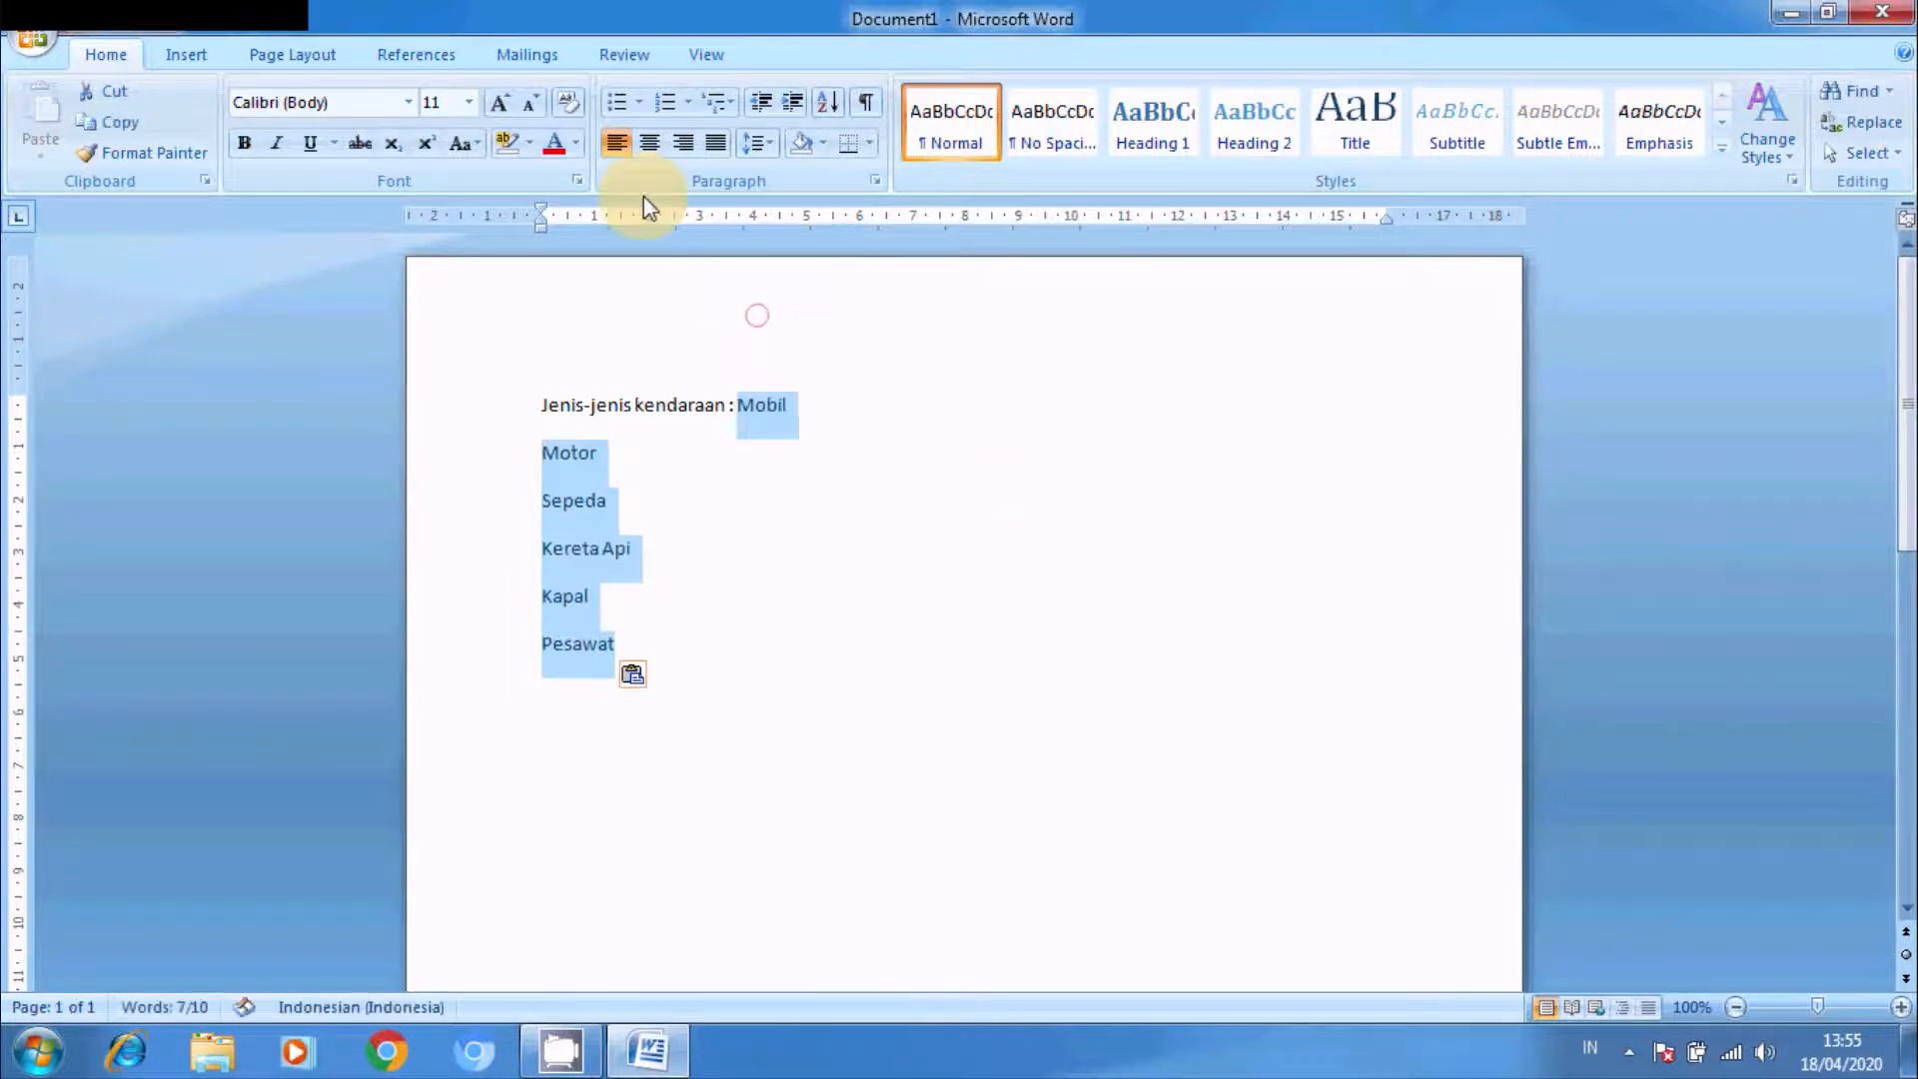
Step: Format the lines from Motor to Pesawat as a bulleted list with arrowhead bullets
click(542, 455)
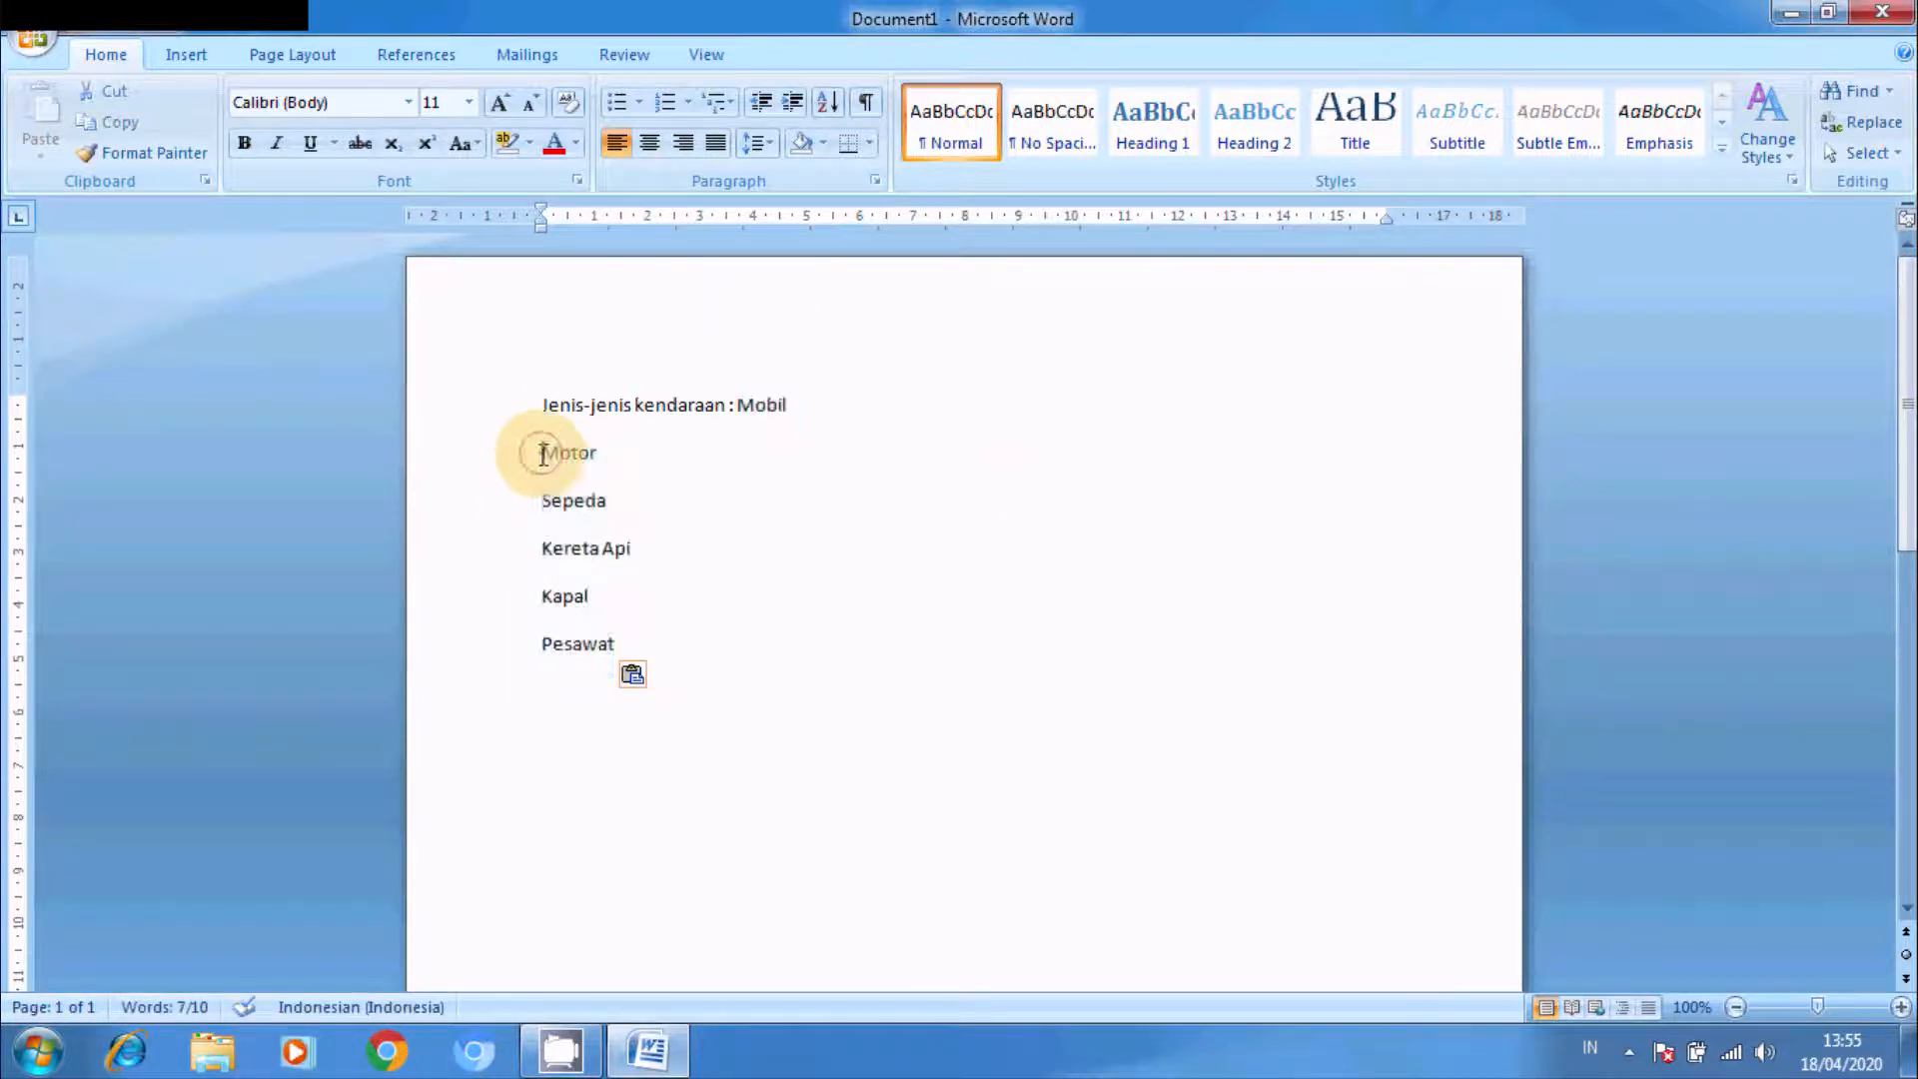
drag(541, 454, 667, 662)
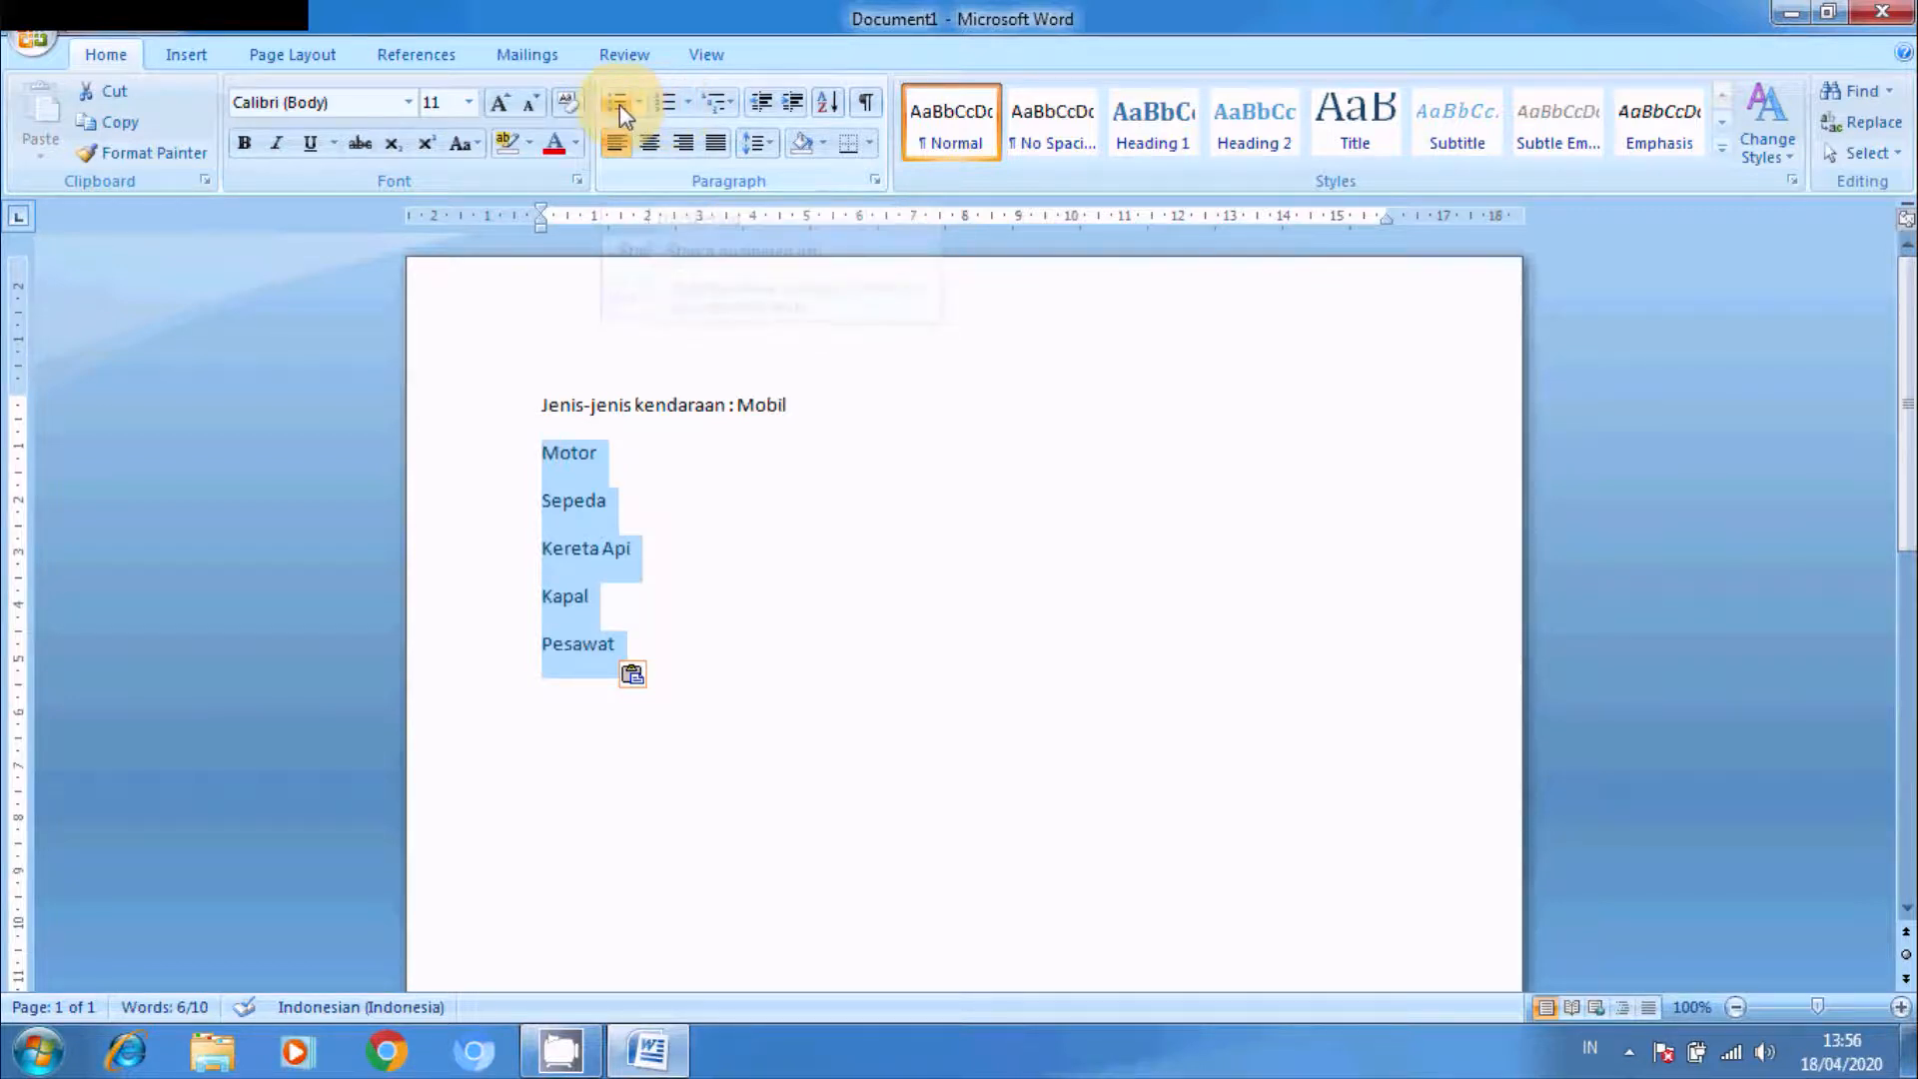
click(631, 104)
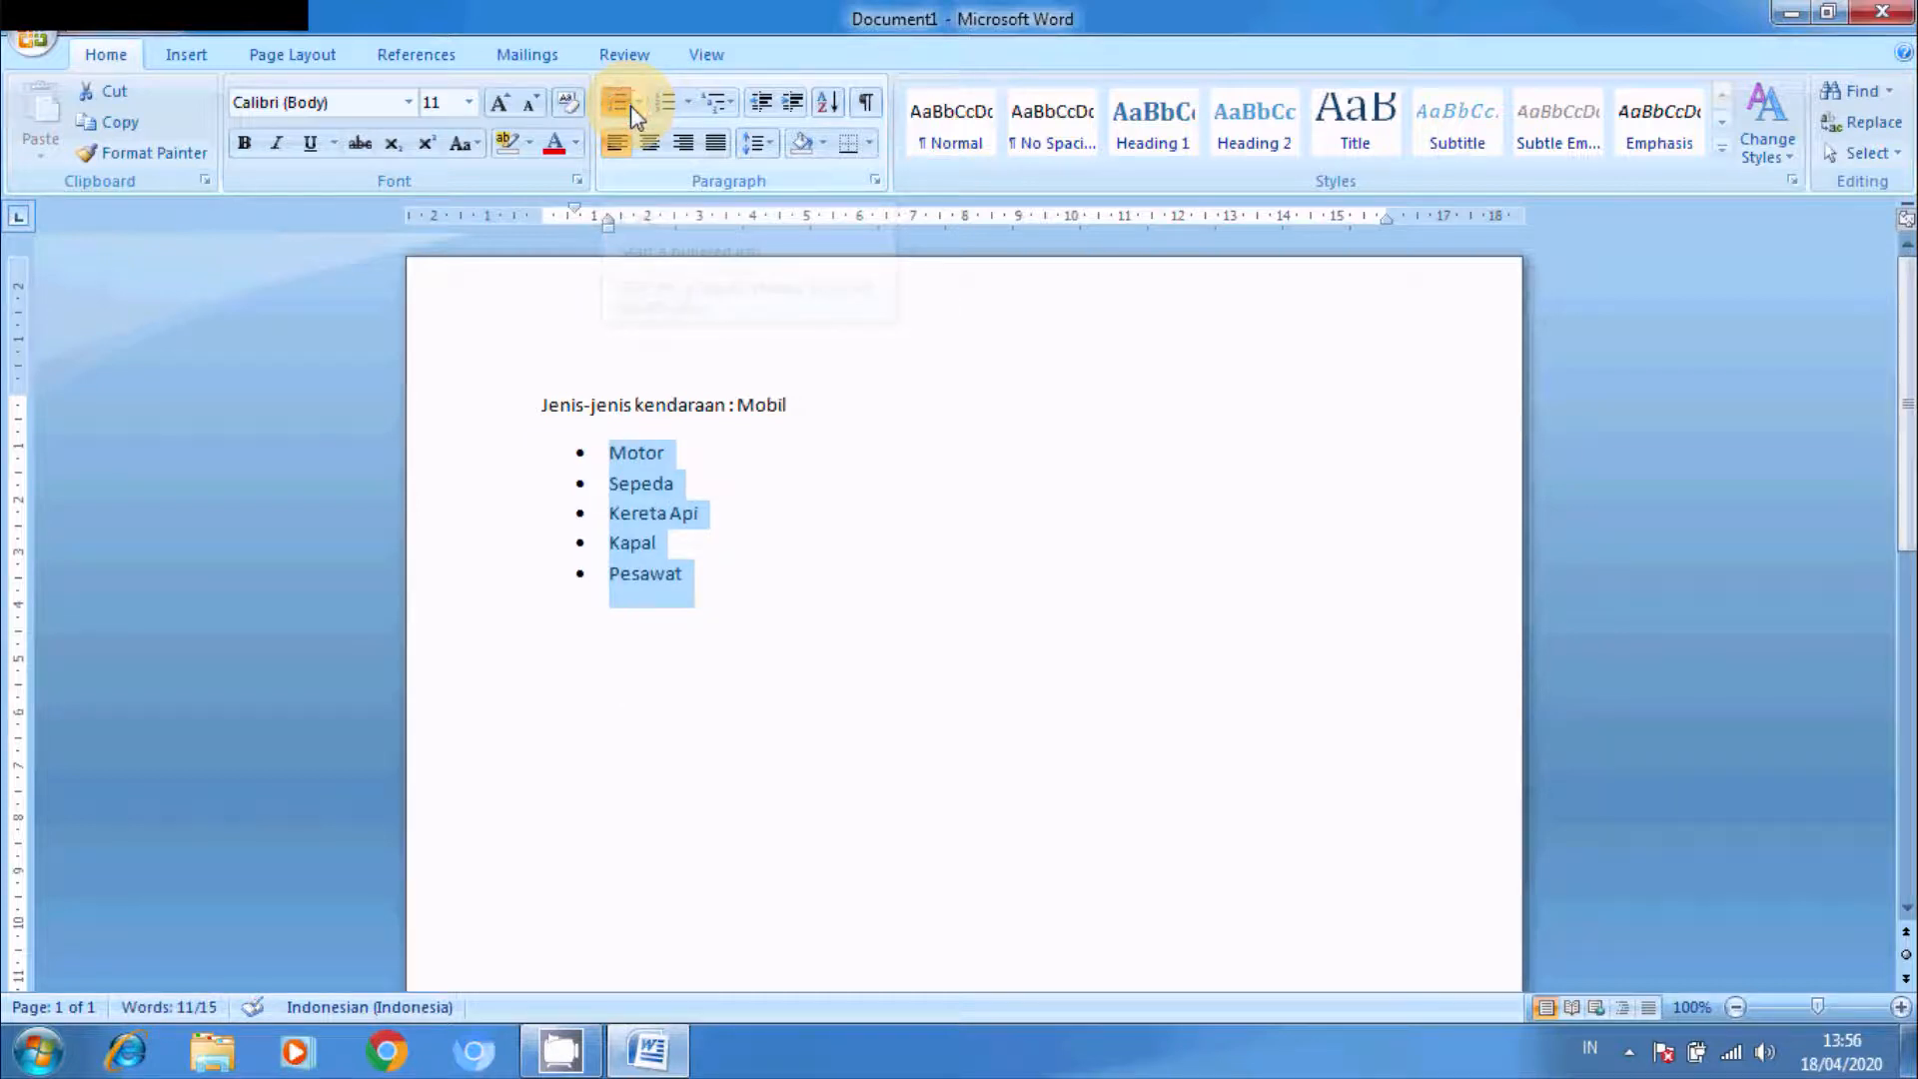
click(637, 103)
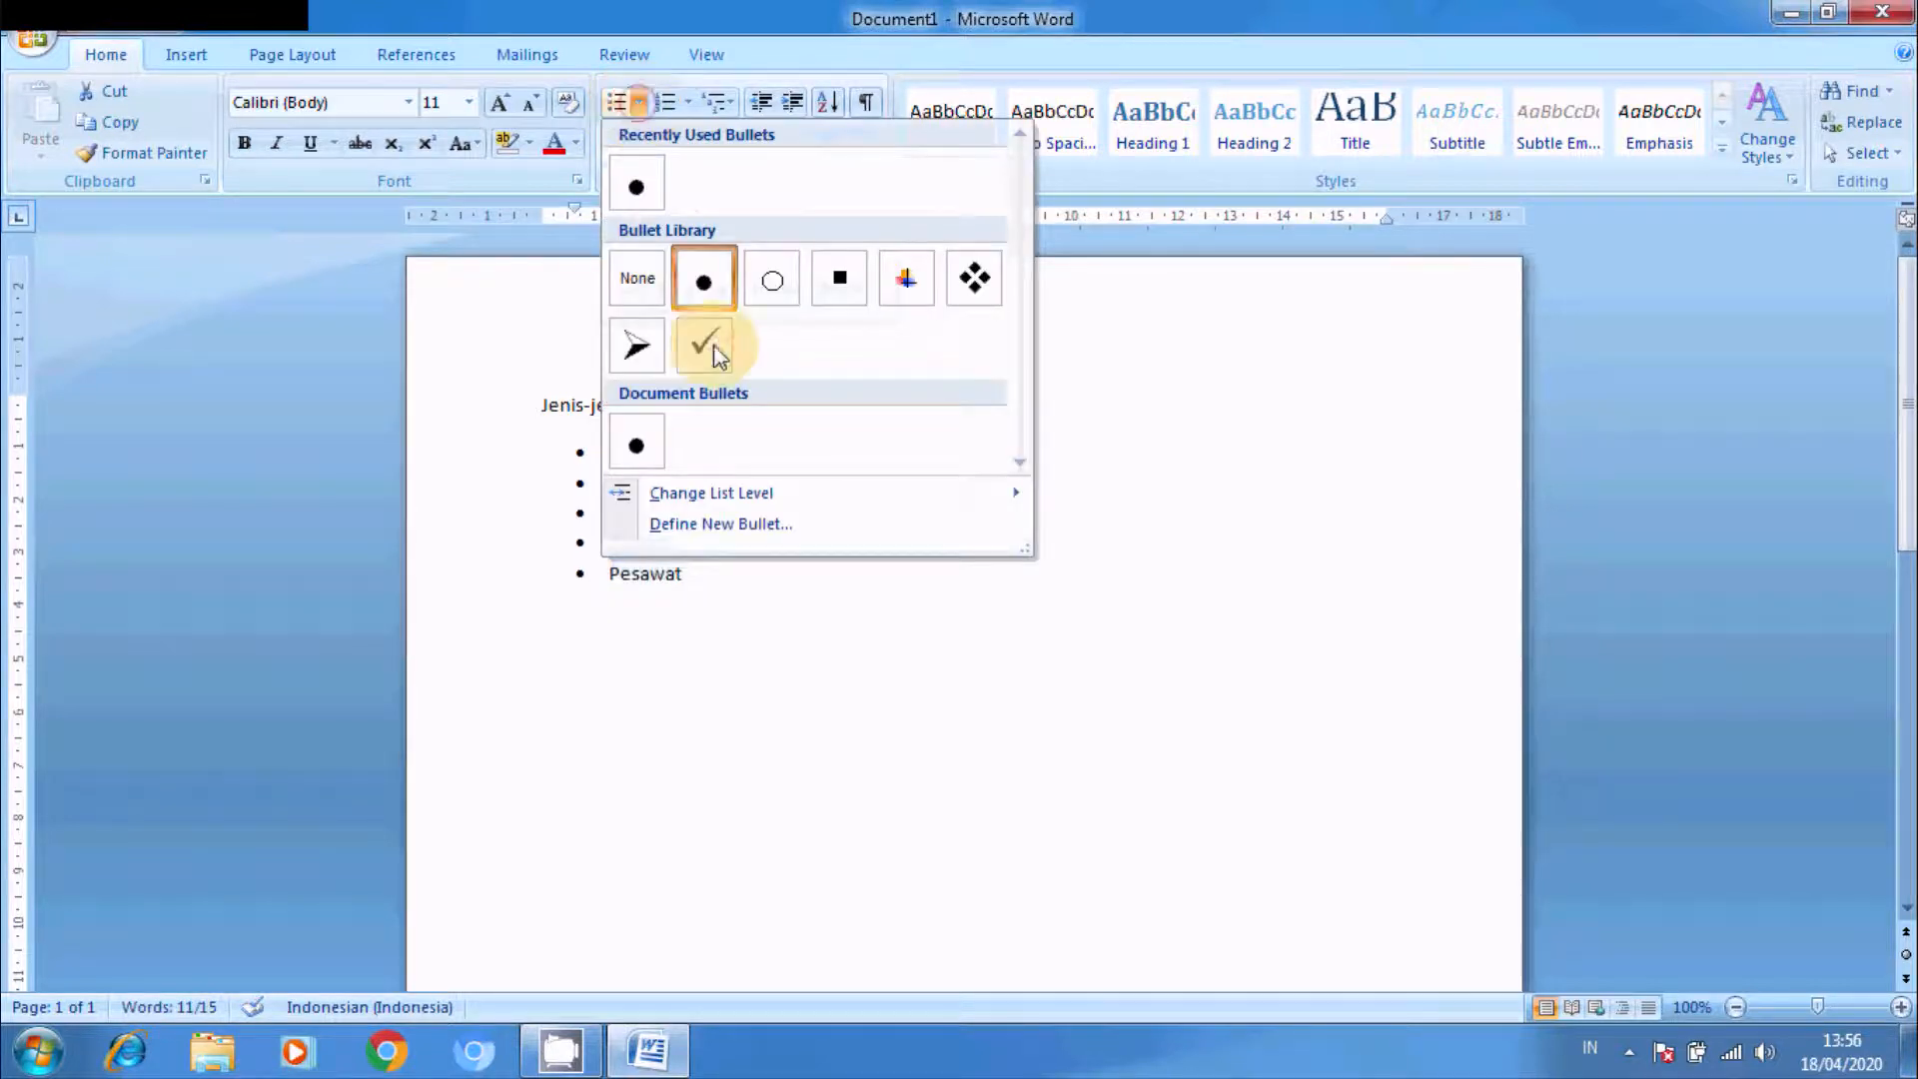
click(644, 344)
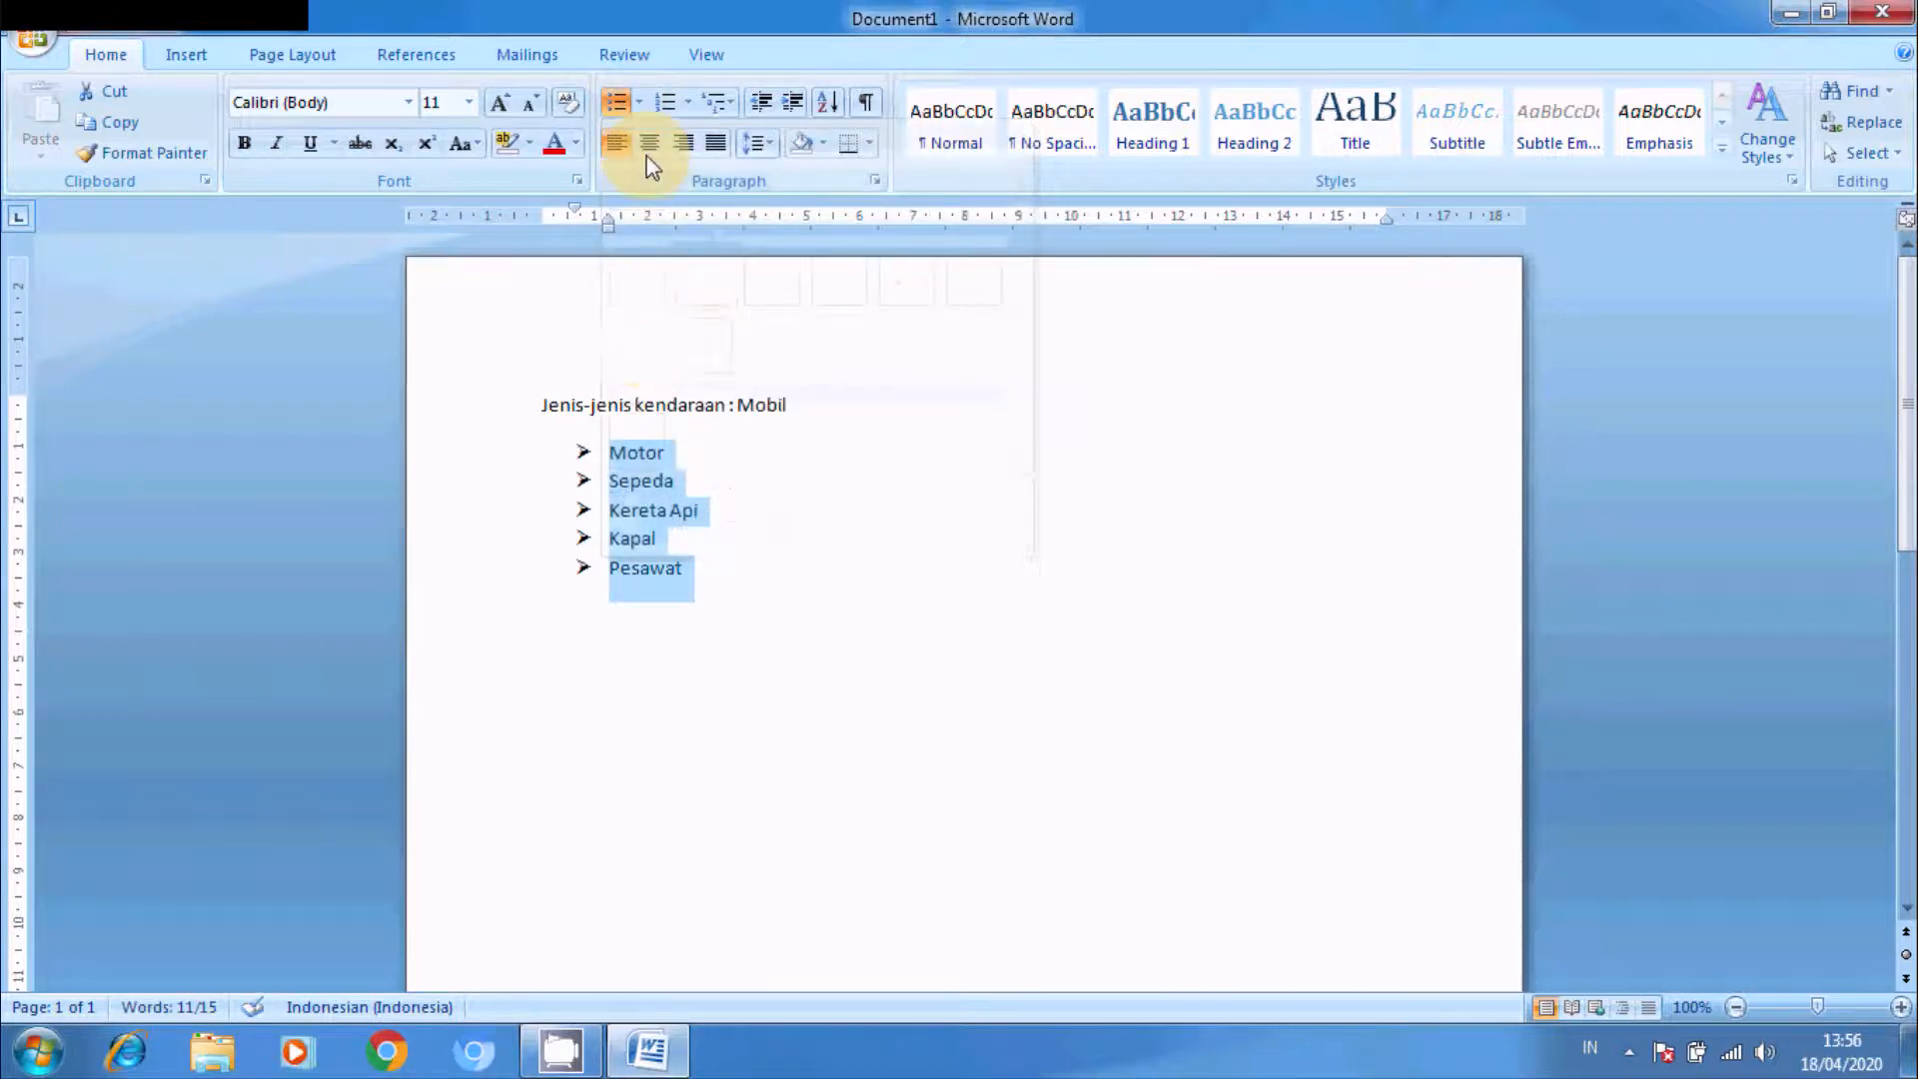
Step: Change the vehicle list's bullets to the four-diamond symbol
click(638, 105)
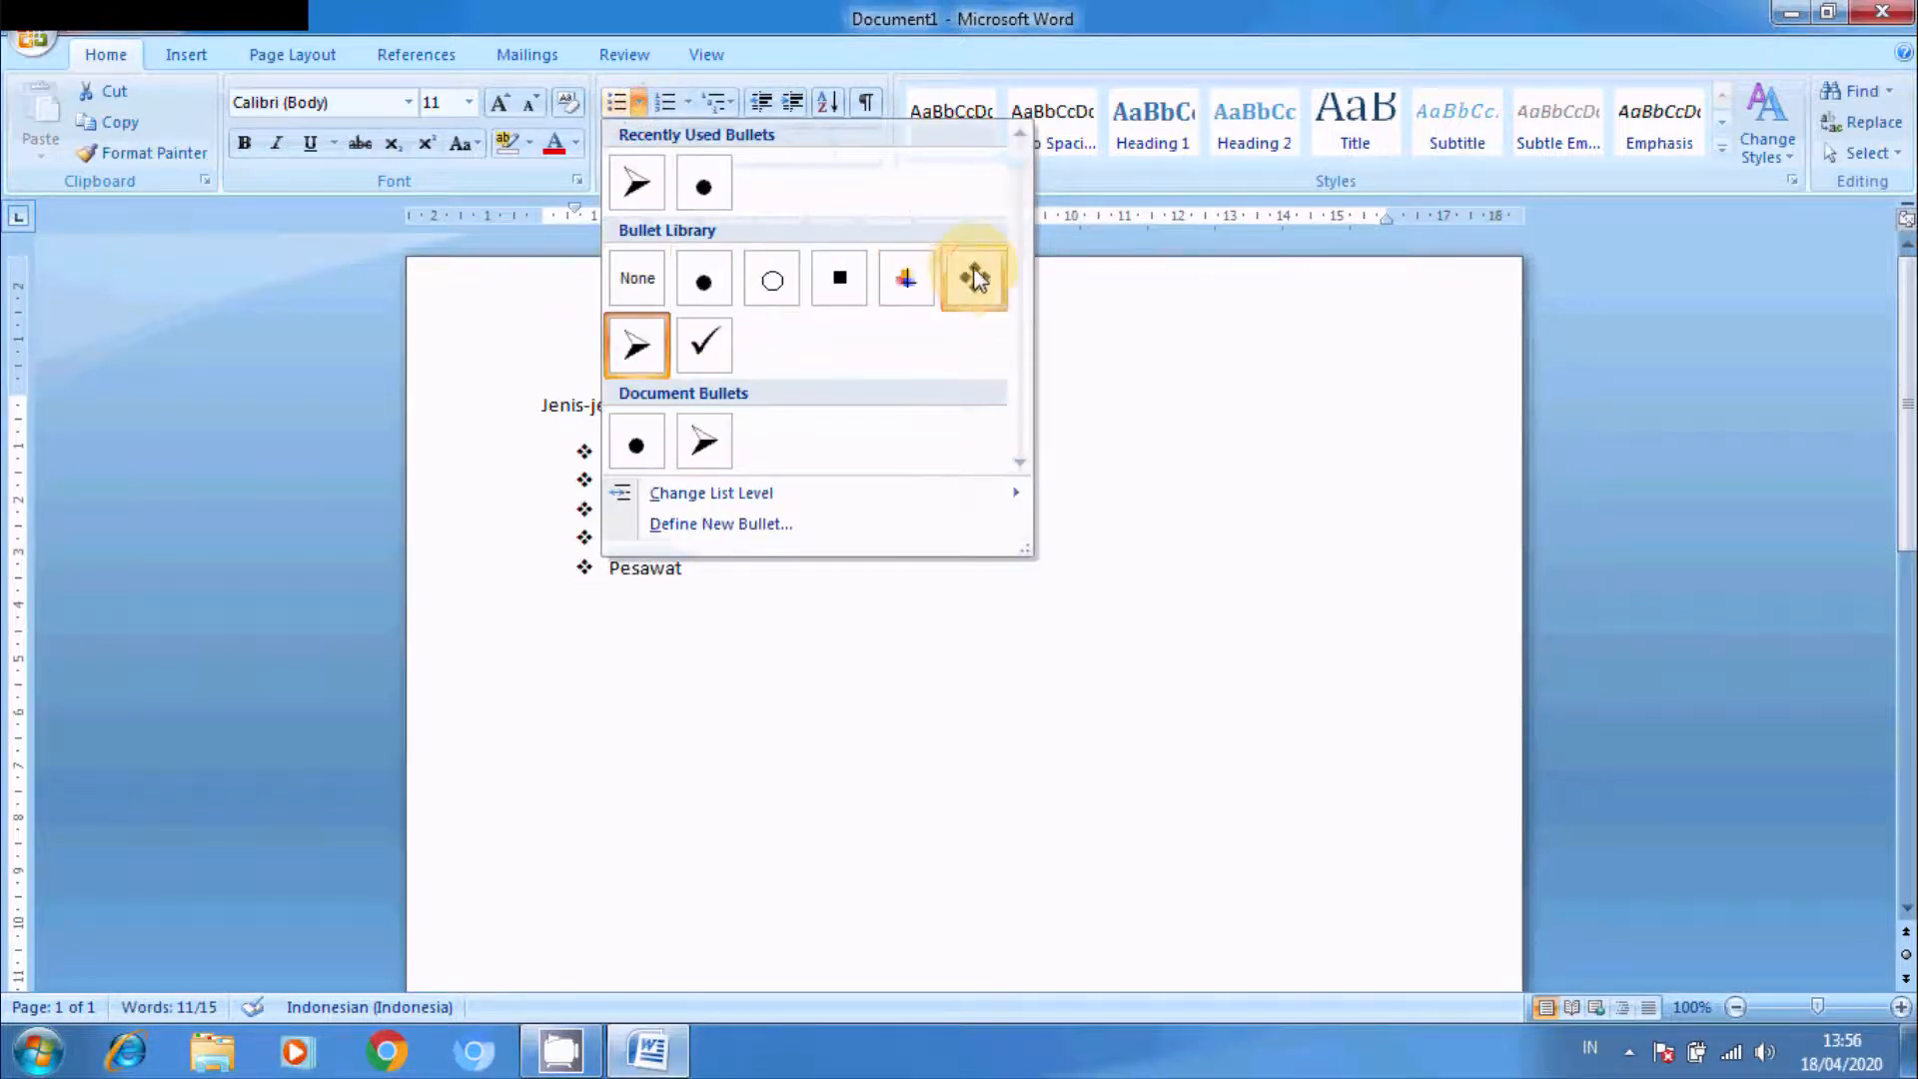
click(975, 270)
click(638, 102)
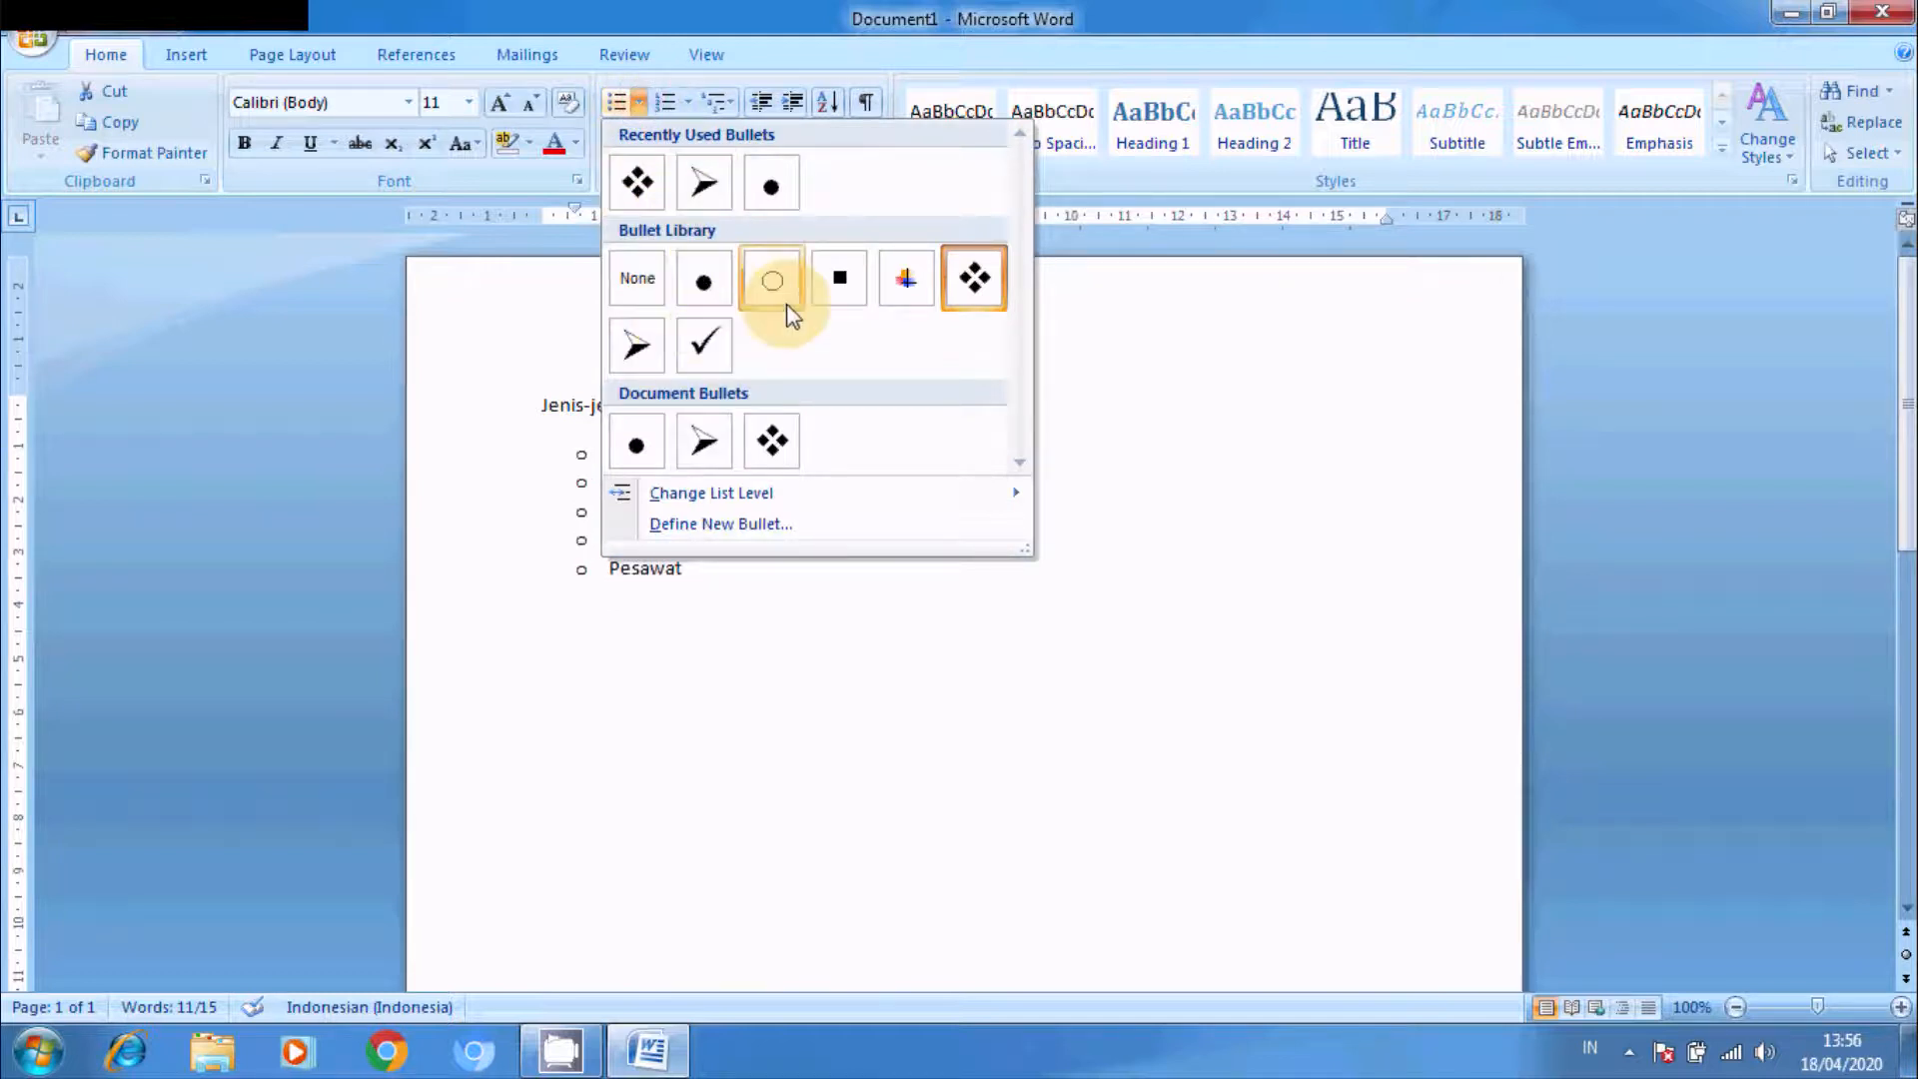
click(848, 776)
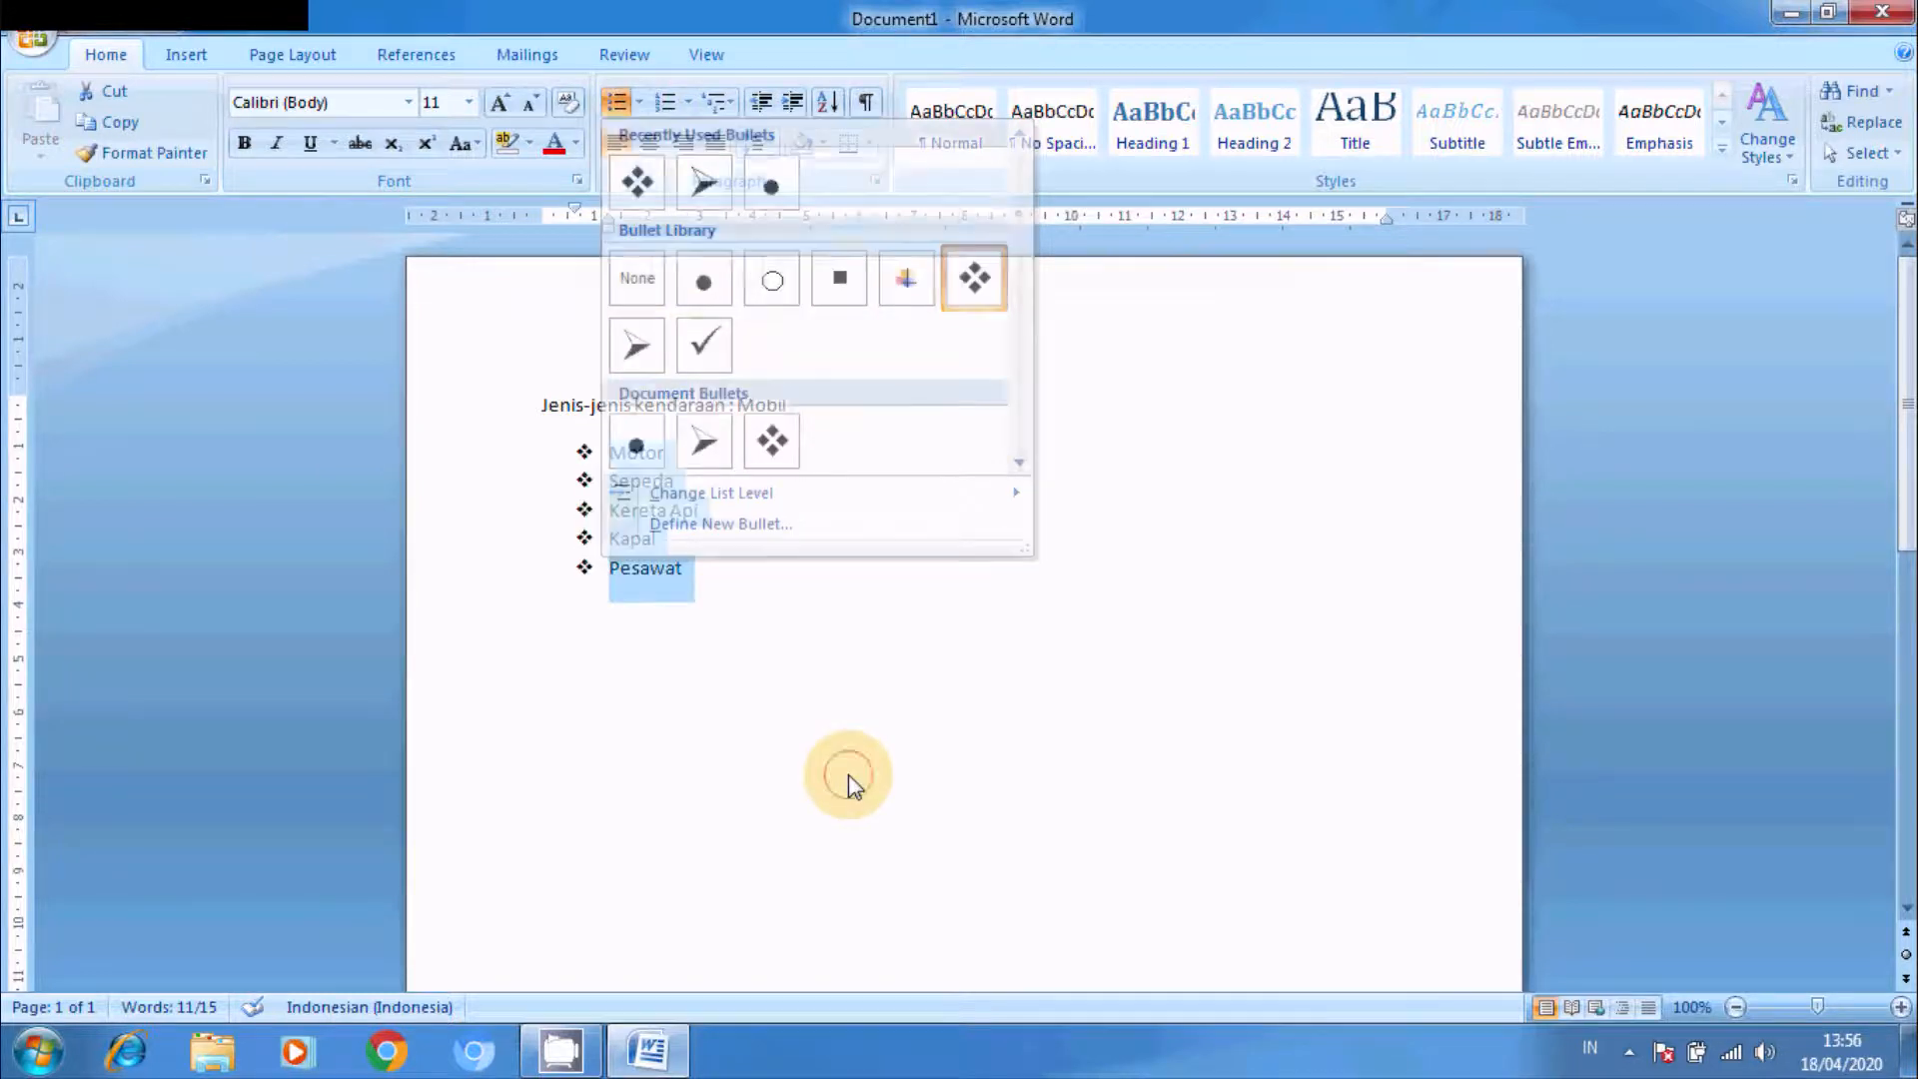
Step: Convert the bulleted vehicle list to a numbered list in the 1., 2., 3. format
click(690, 104)
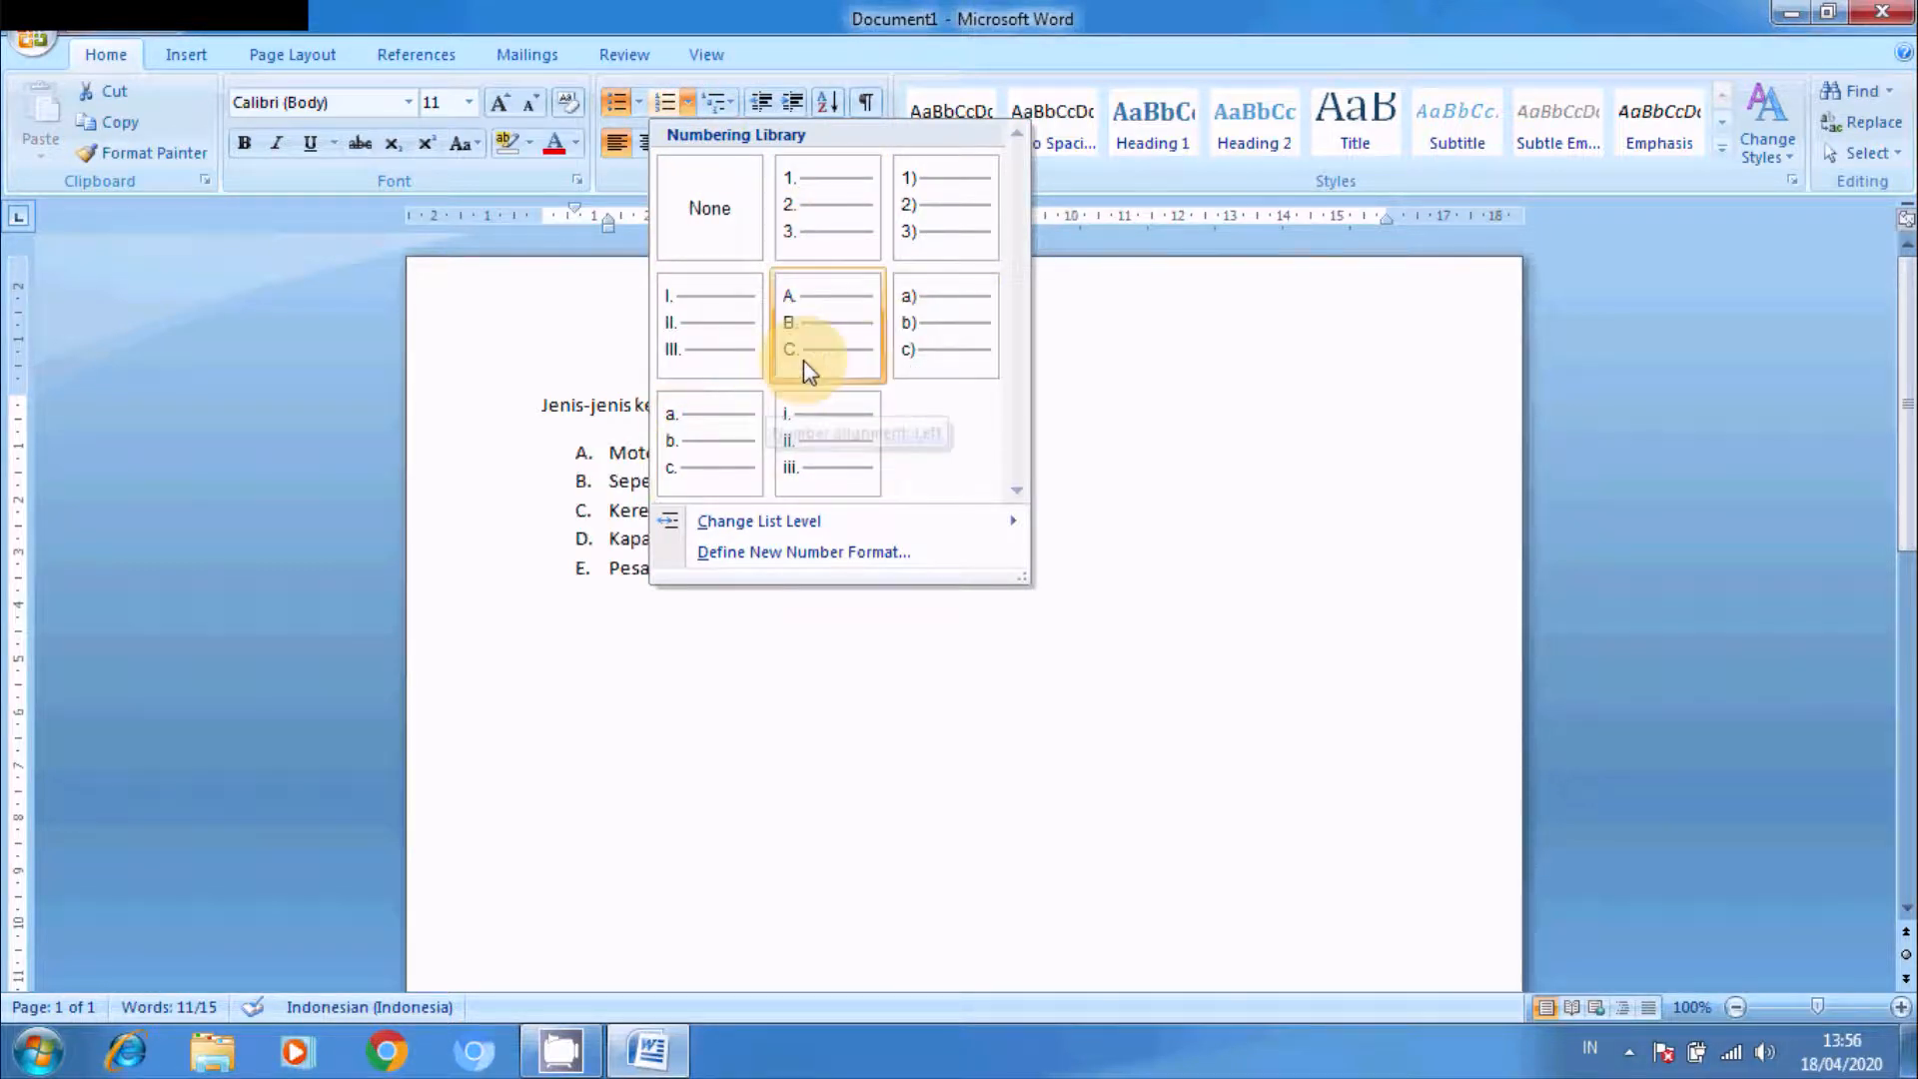
click(807, 228)
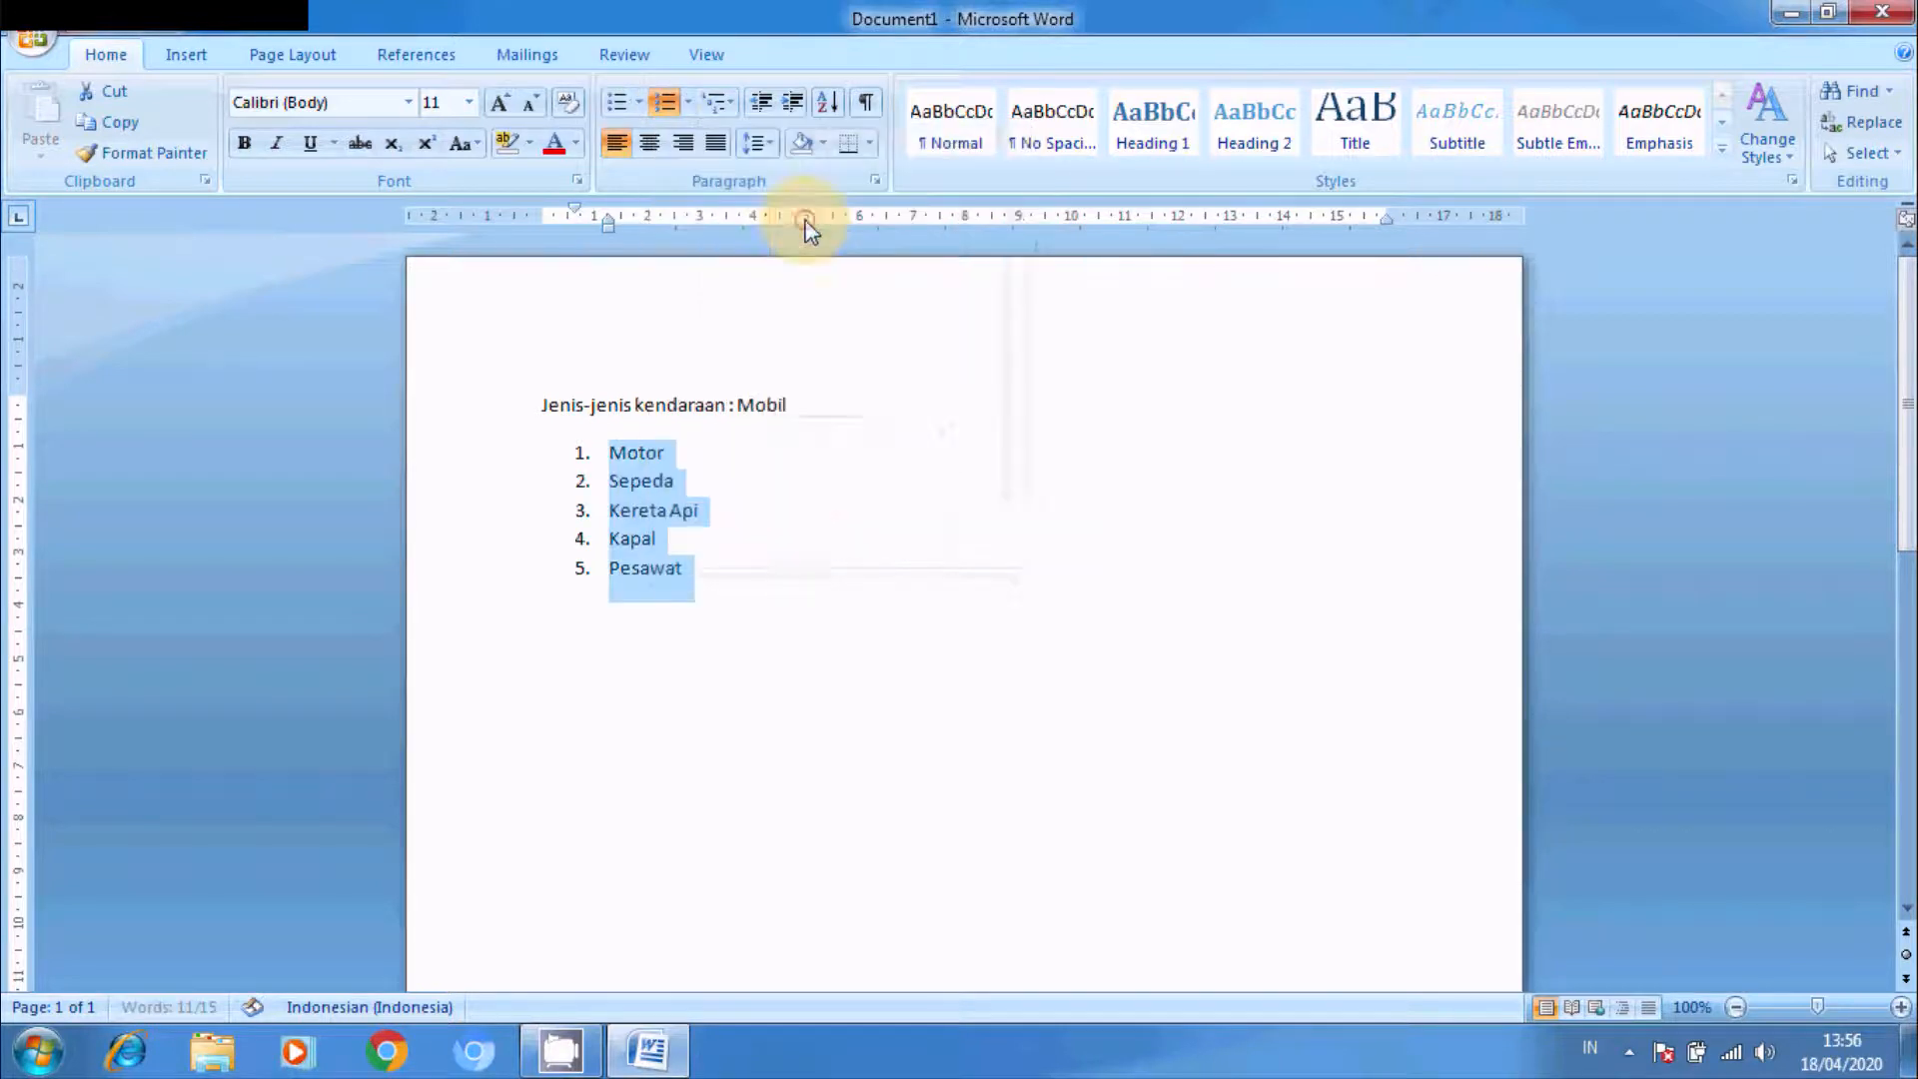
click(845, 655)
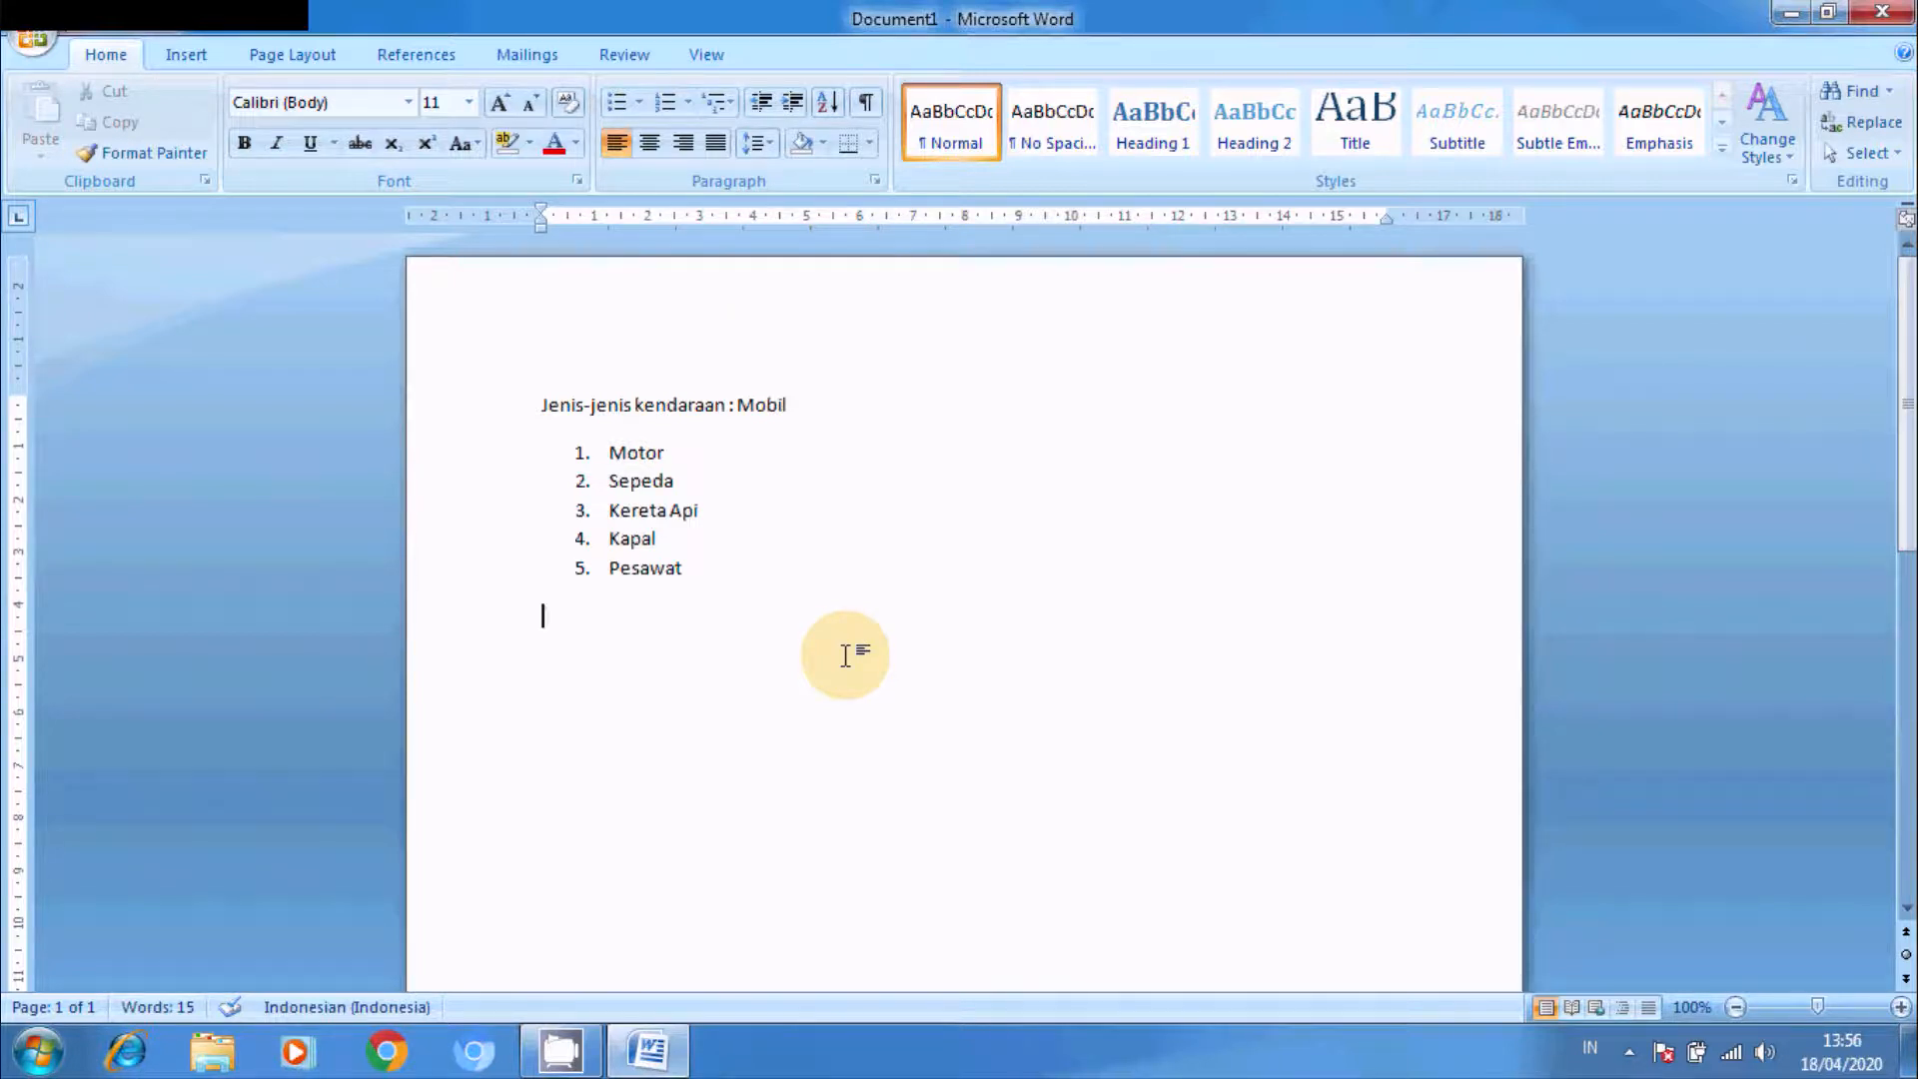
Step: Move Mobil from the heading line to its own line and number it as item 1 of the vehicle list
click(606, 452)
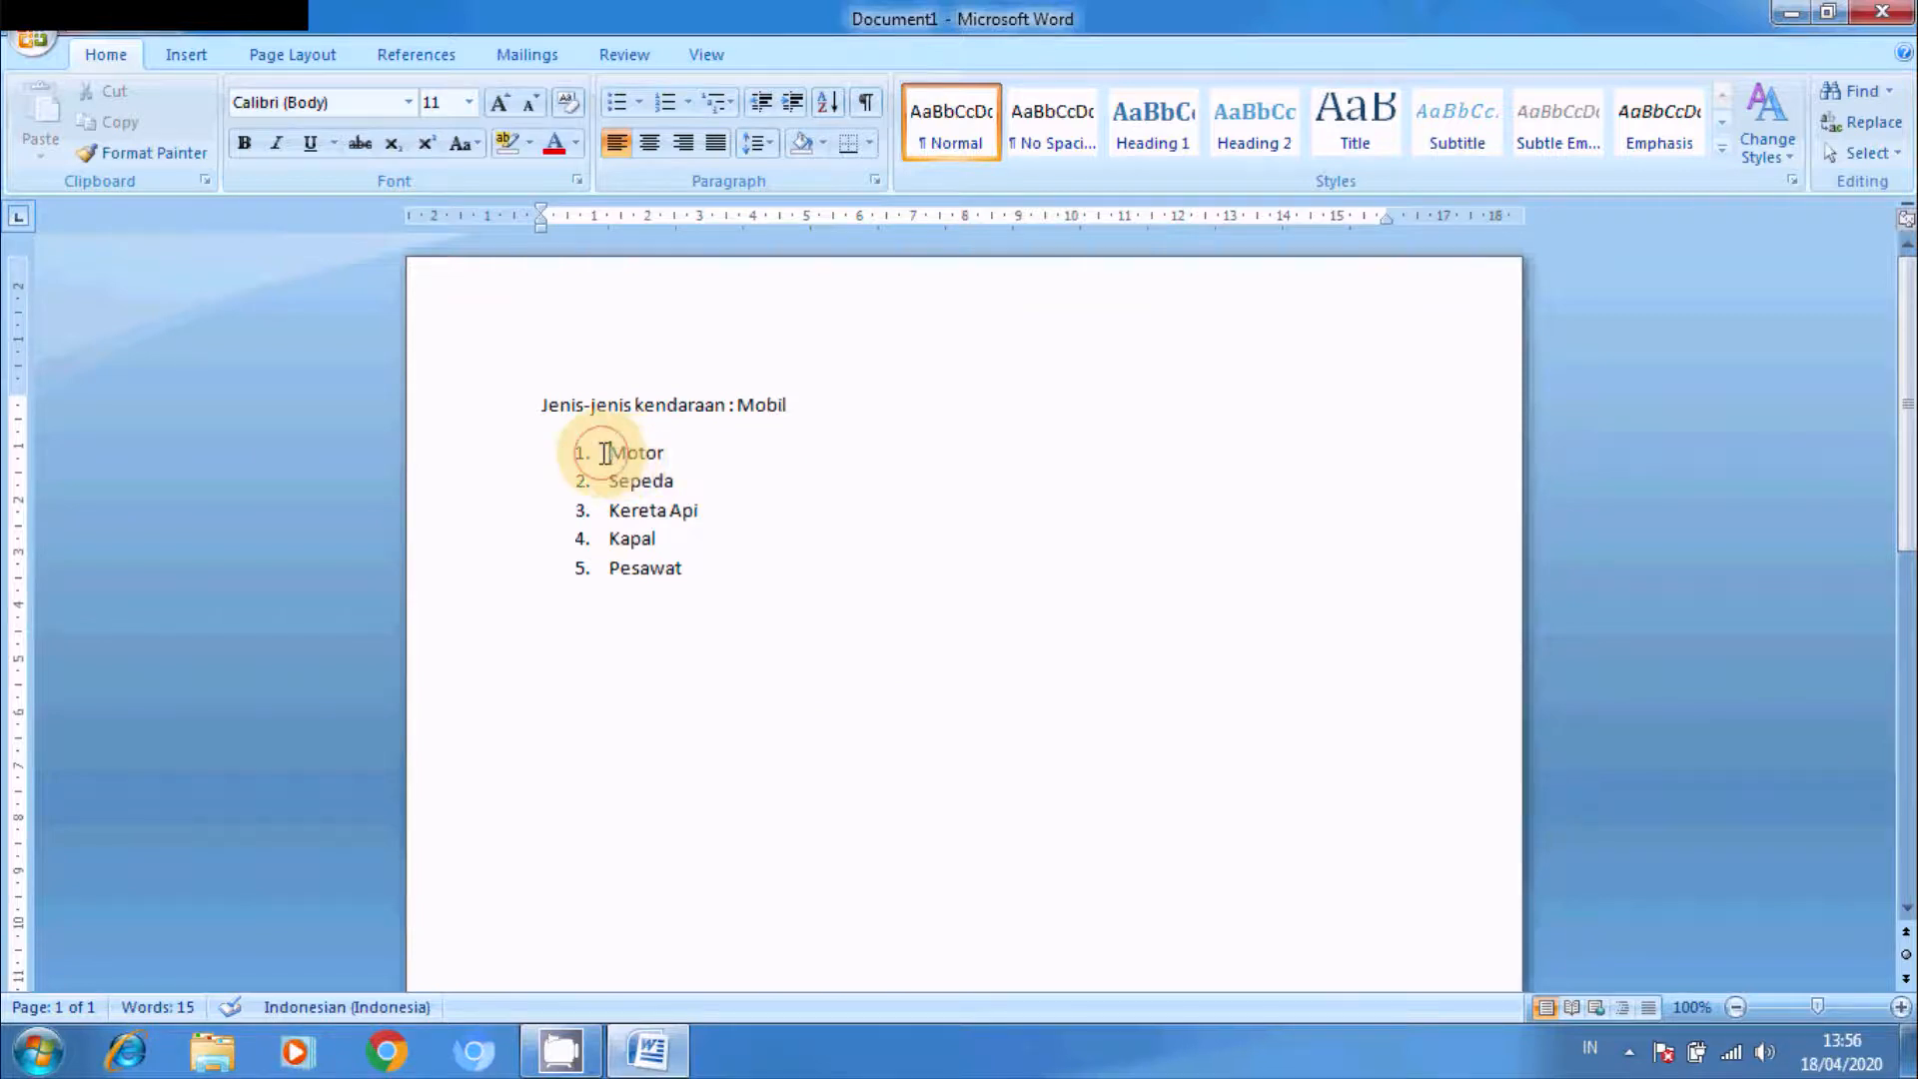
drag(606, 453, 675, 539)
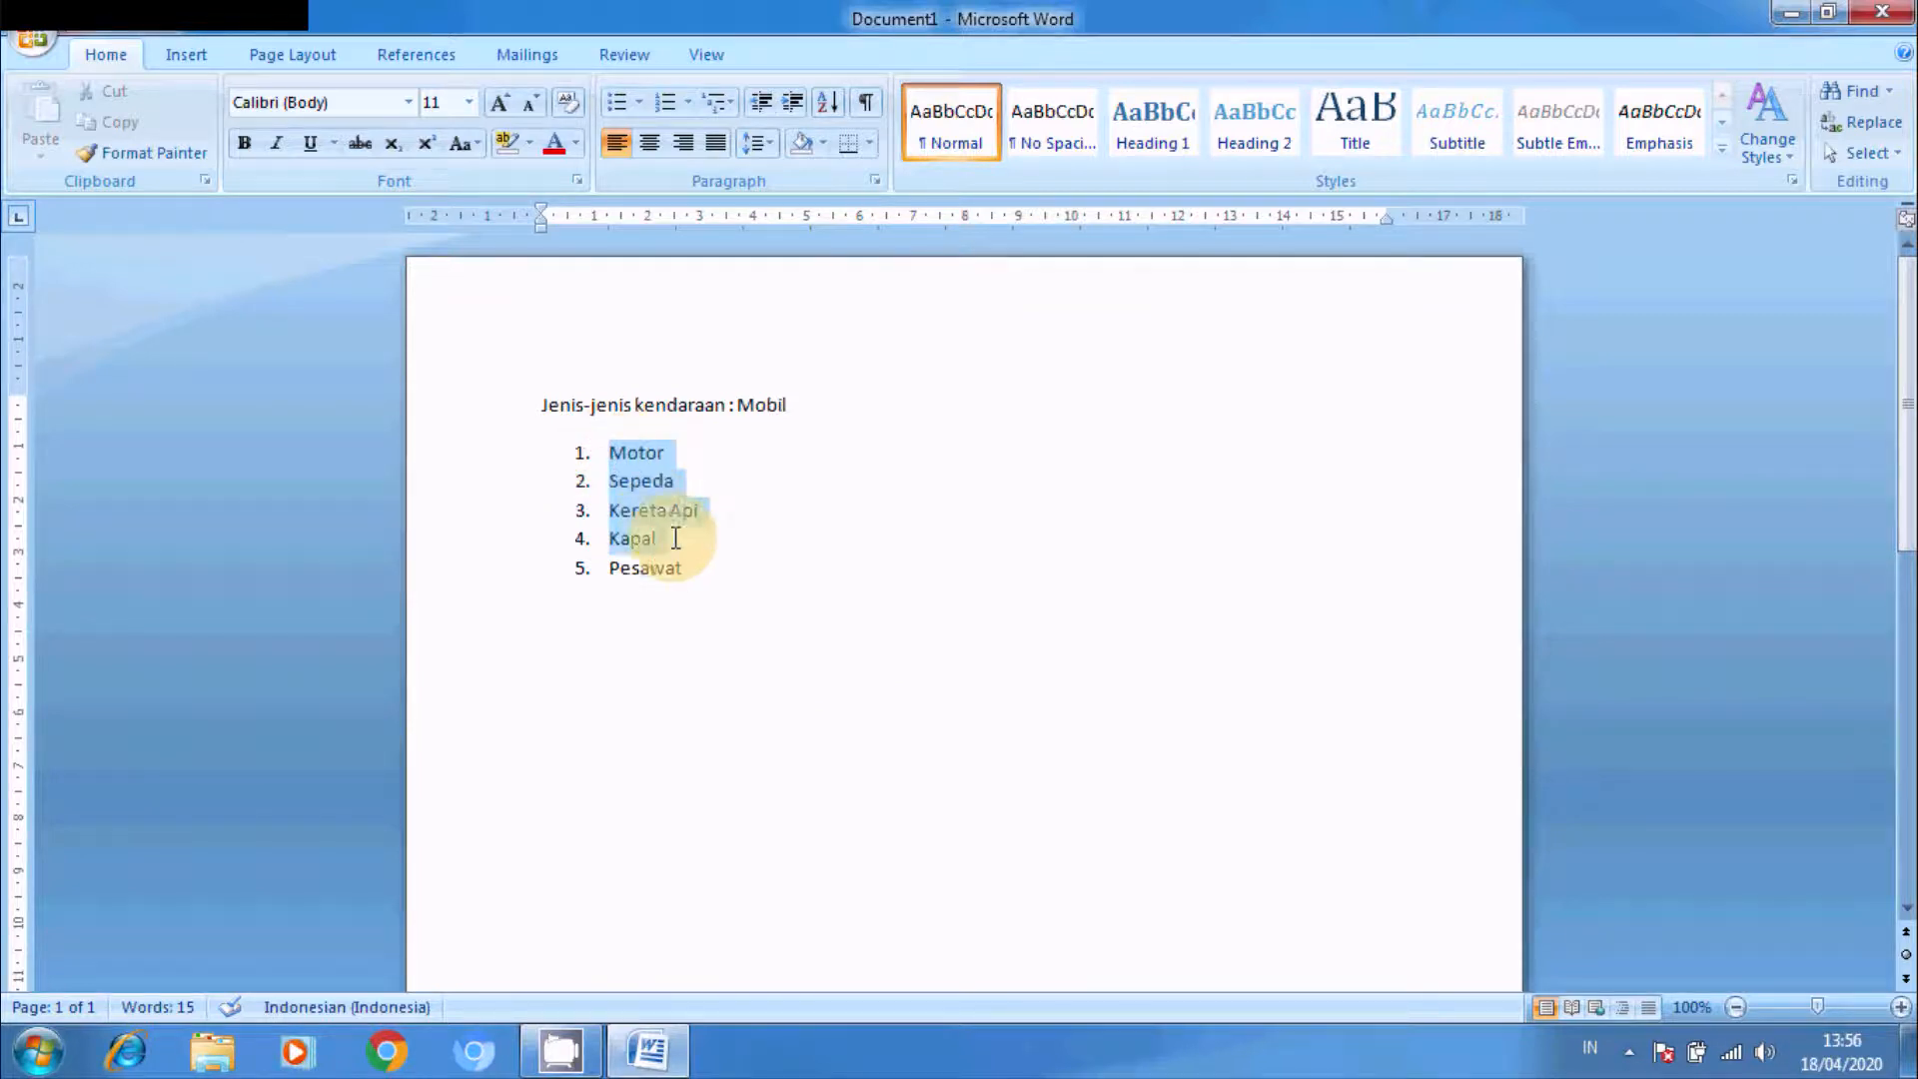
click(834, 766)
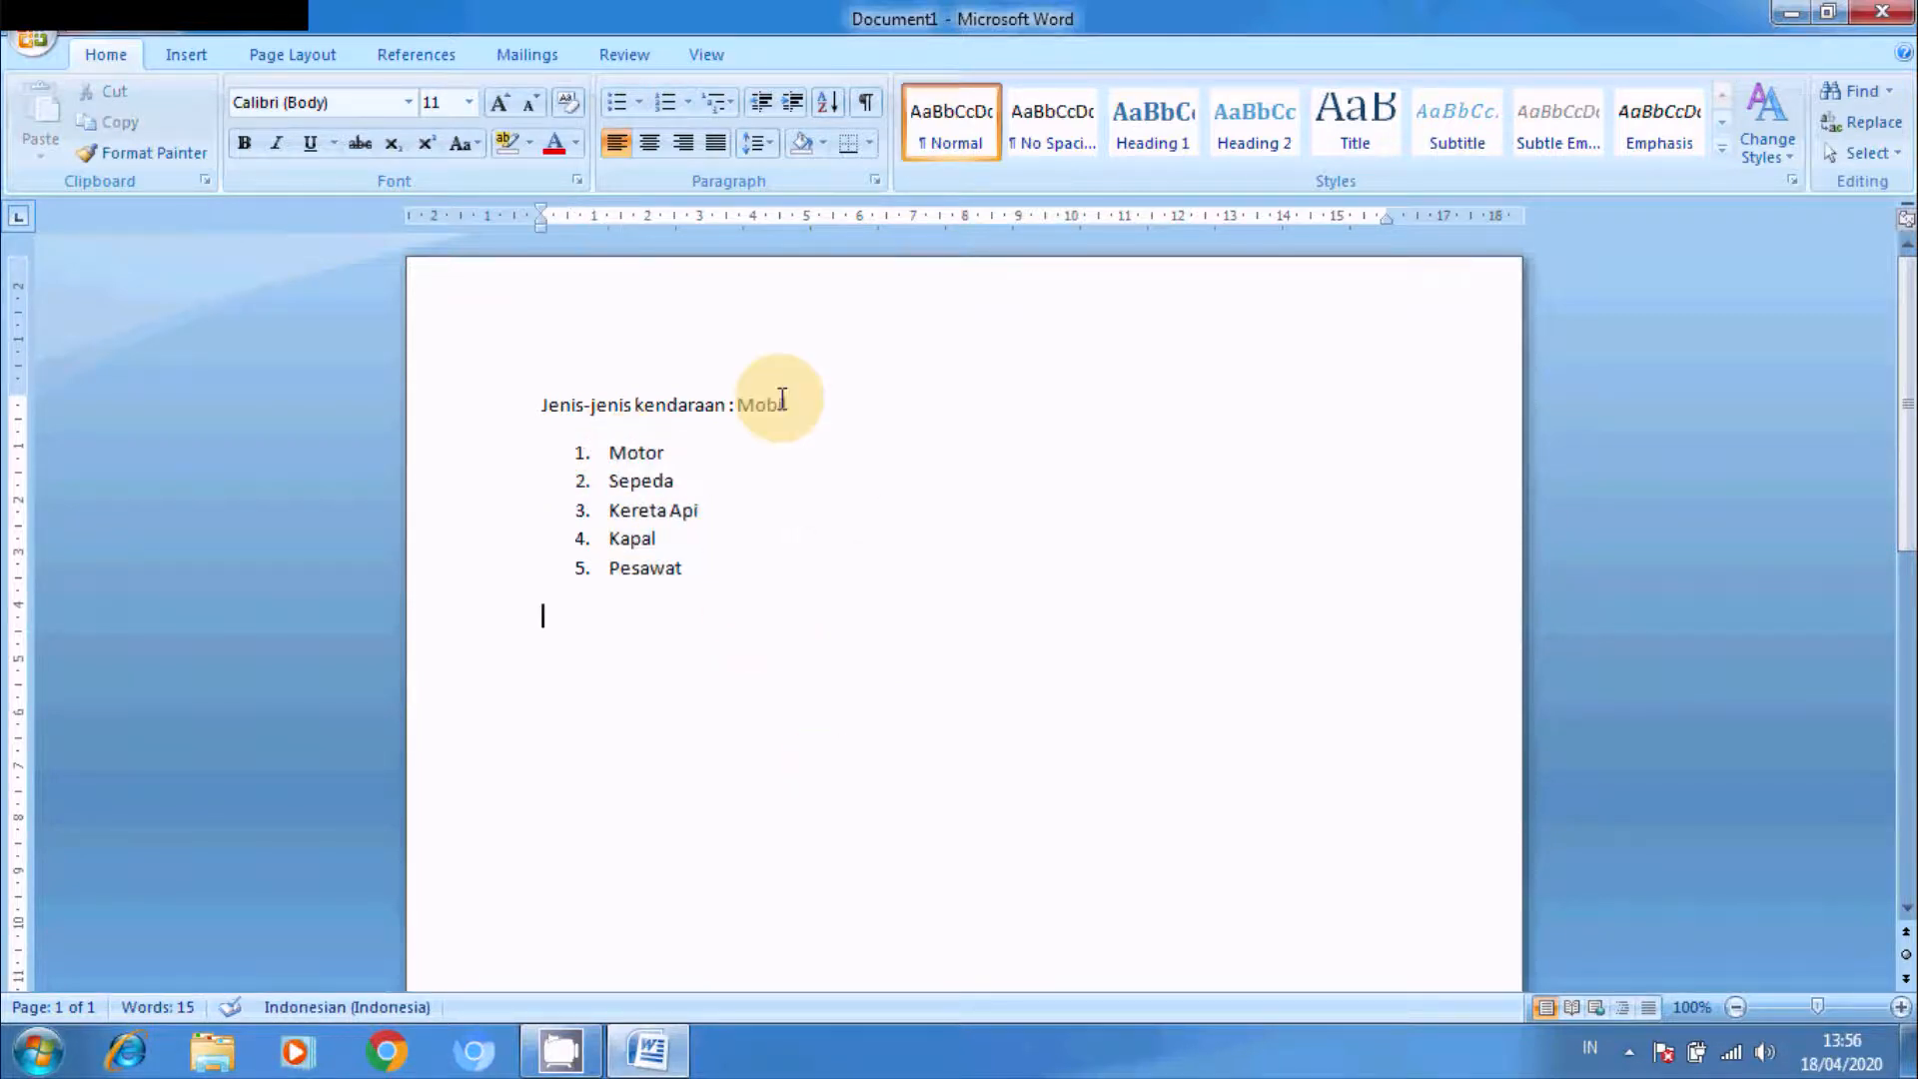
click(739, 404)
key(Return)
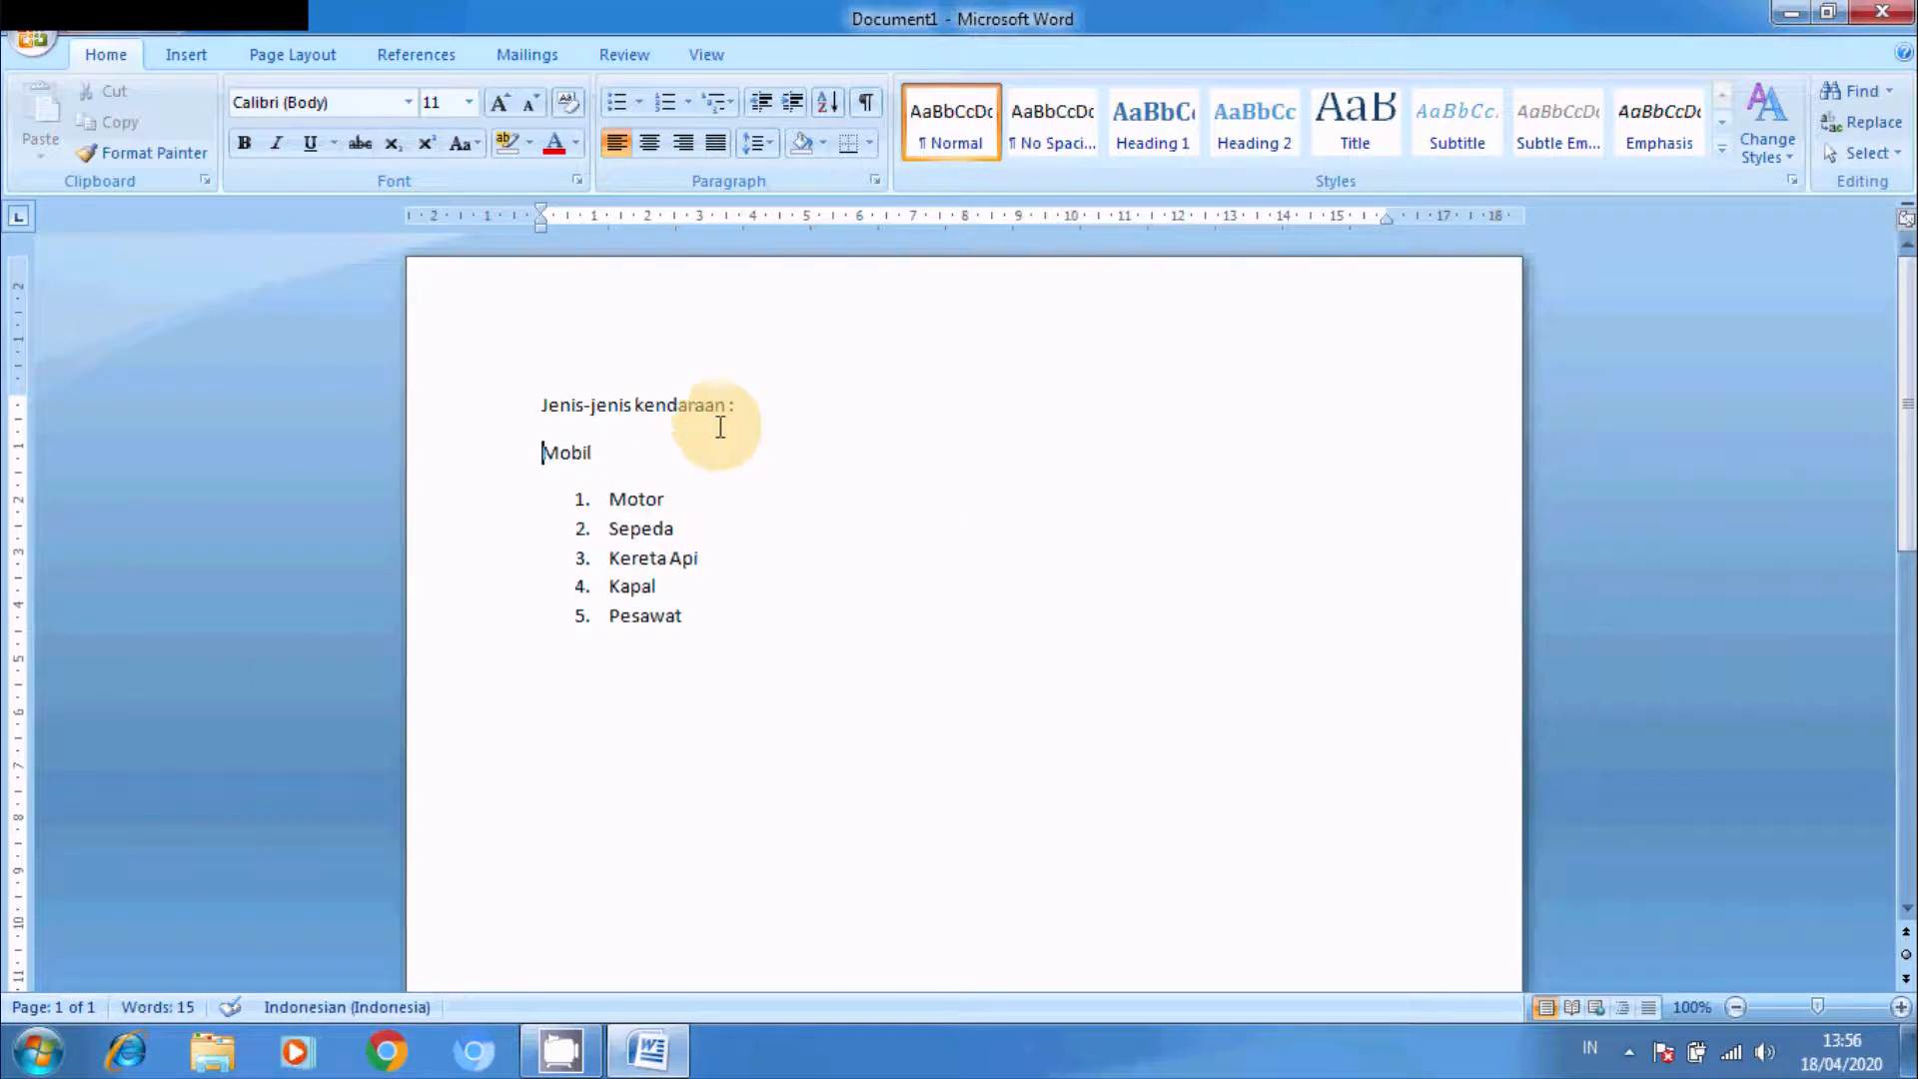
text(1)
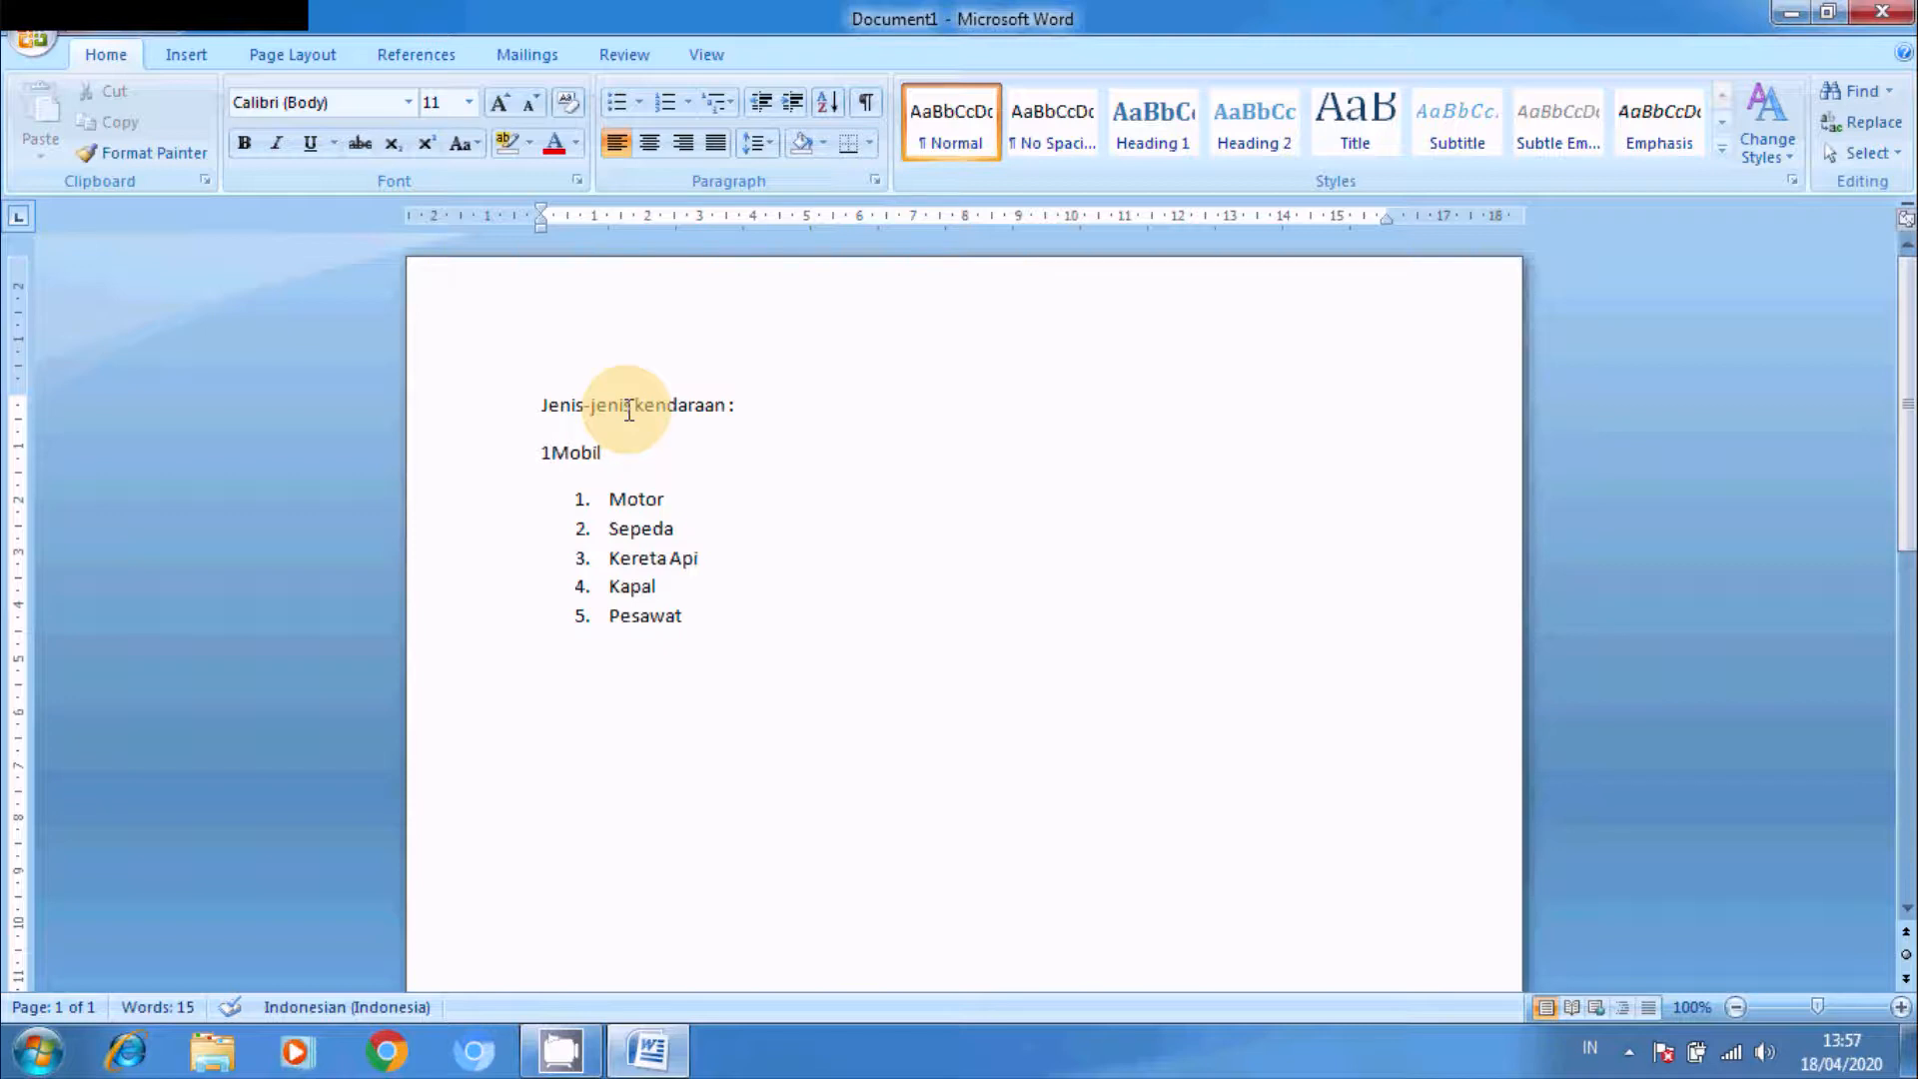
text(.)
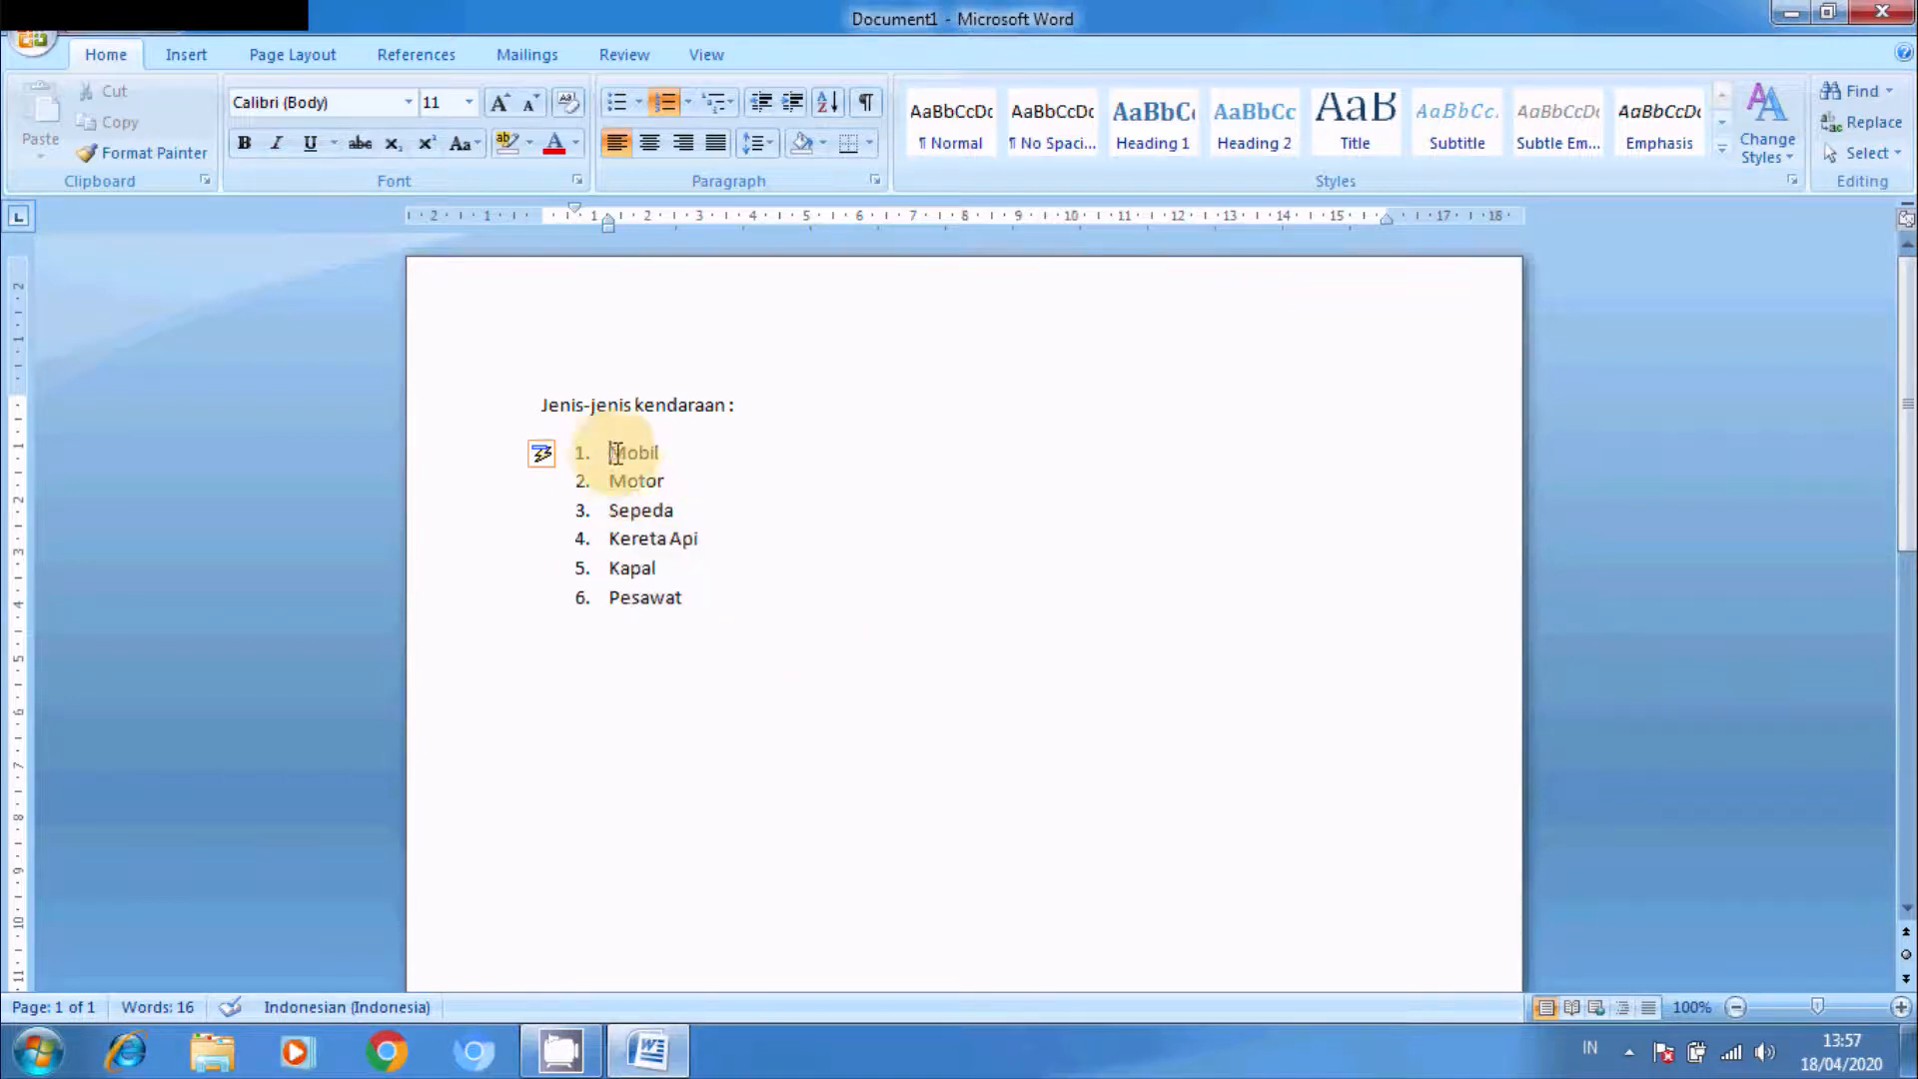
Step: Change the whole list from Mobil to Pesawat to four-diamond bullets
drag(612, 449, 736, 600)
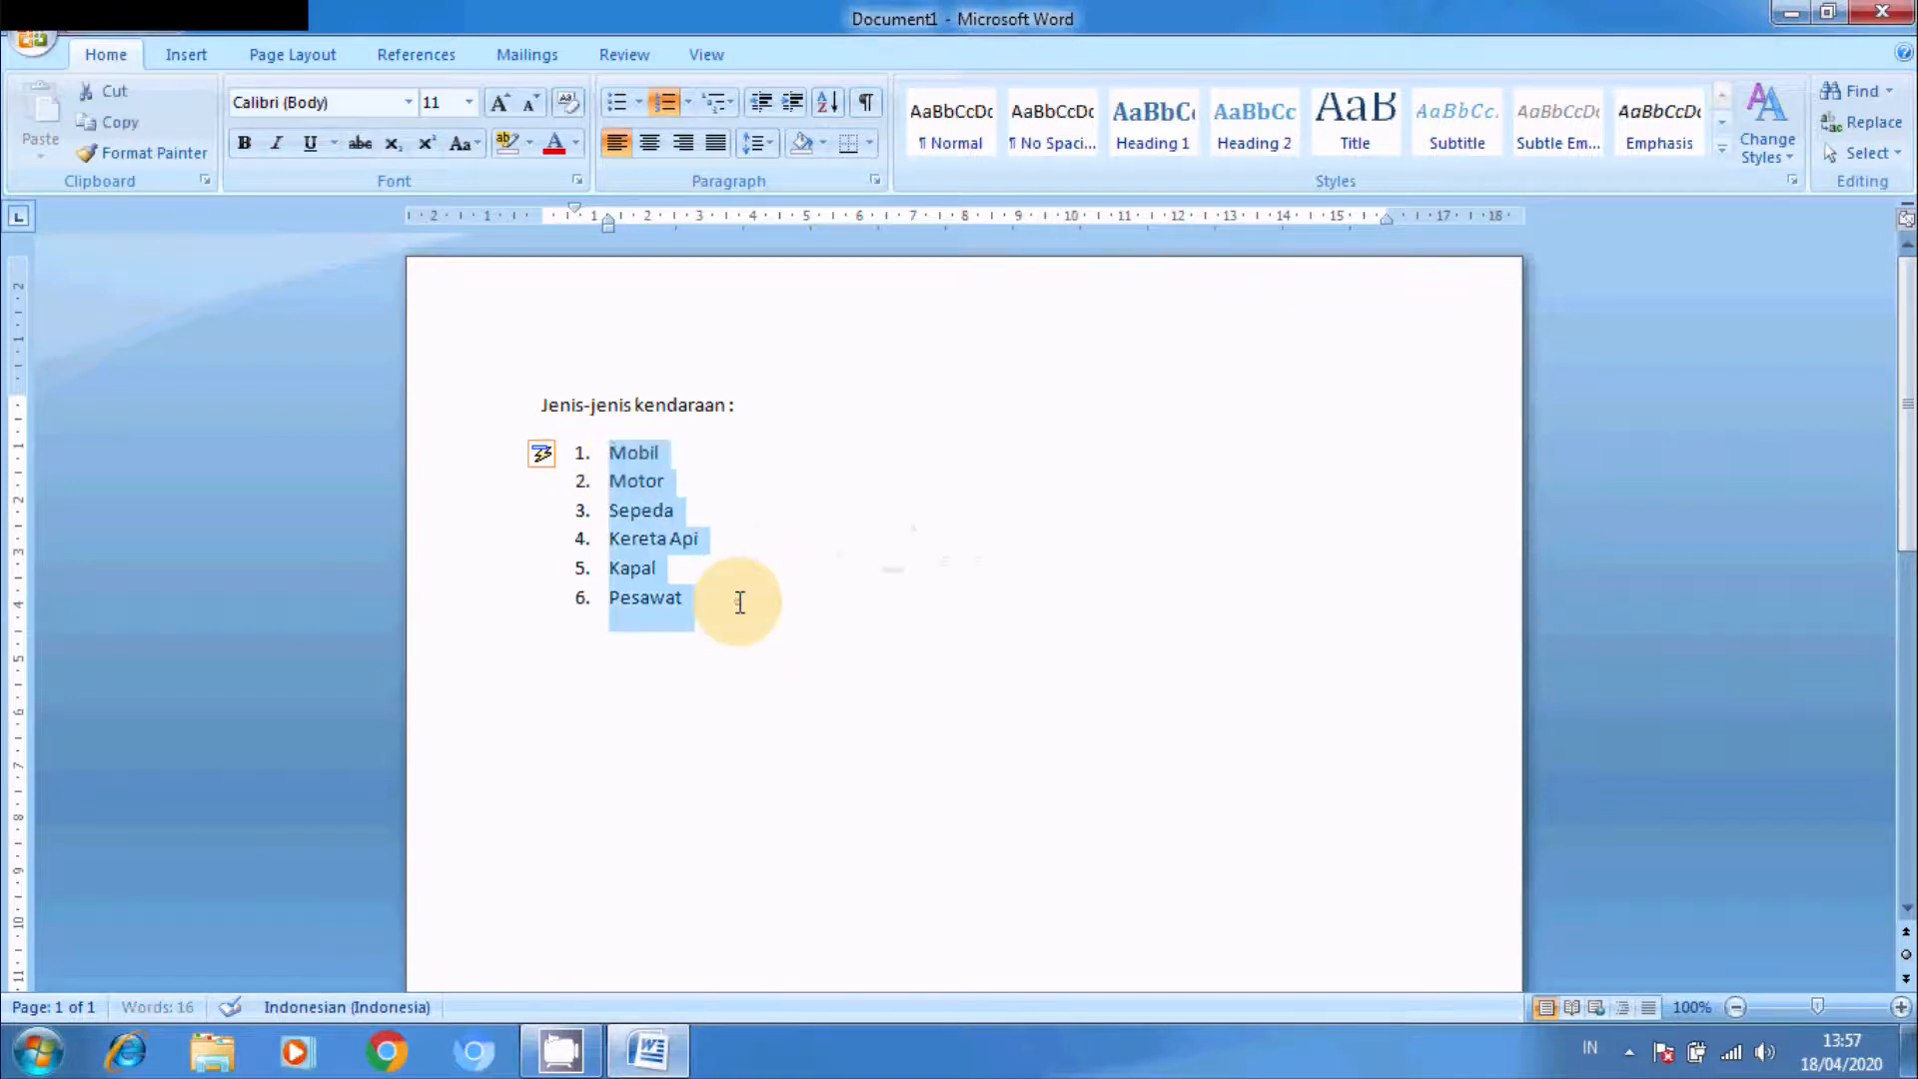
click(637, 102)
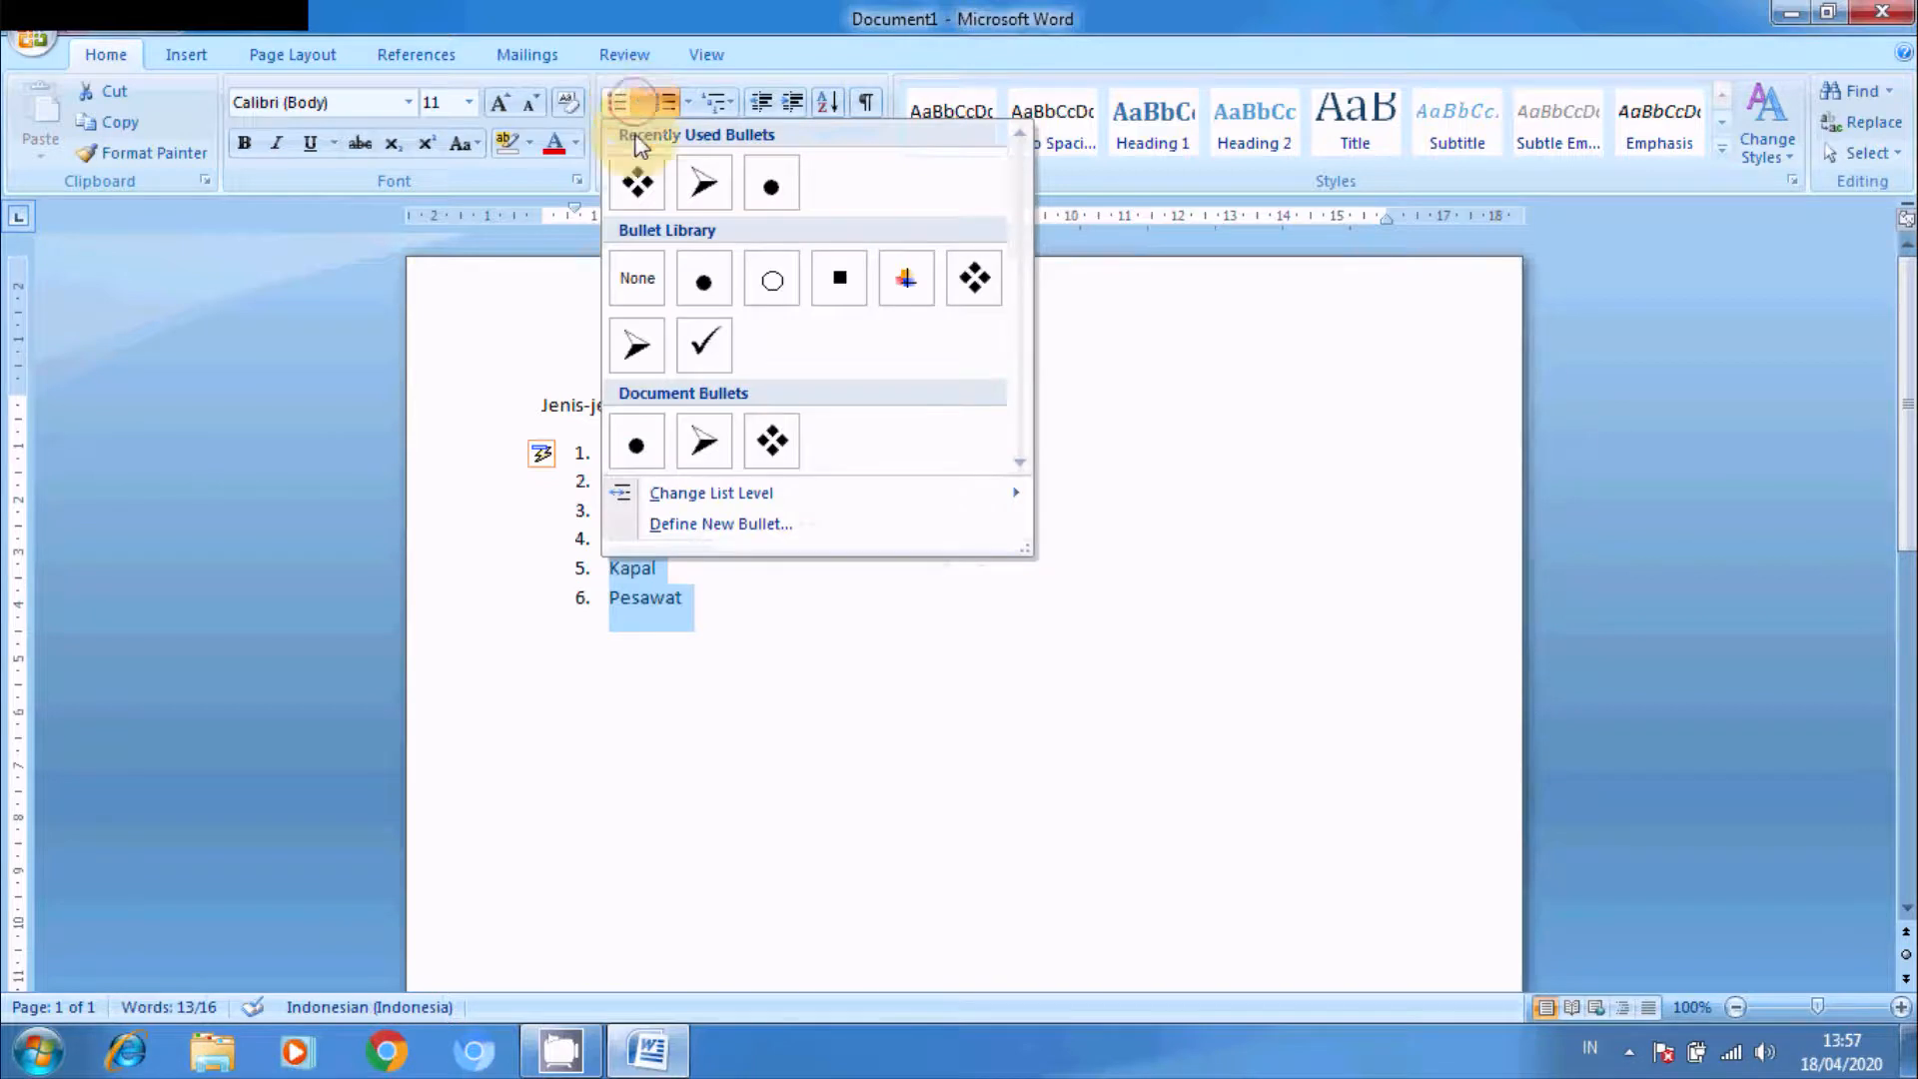
click(640, 186)
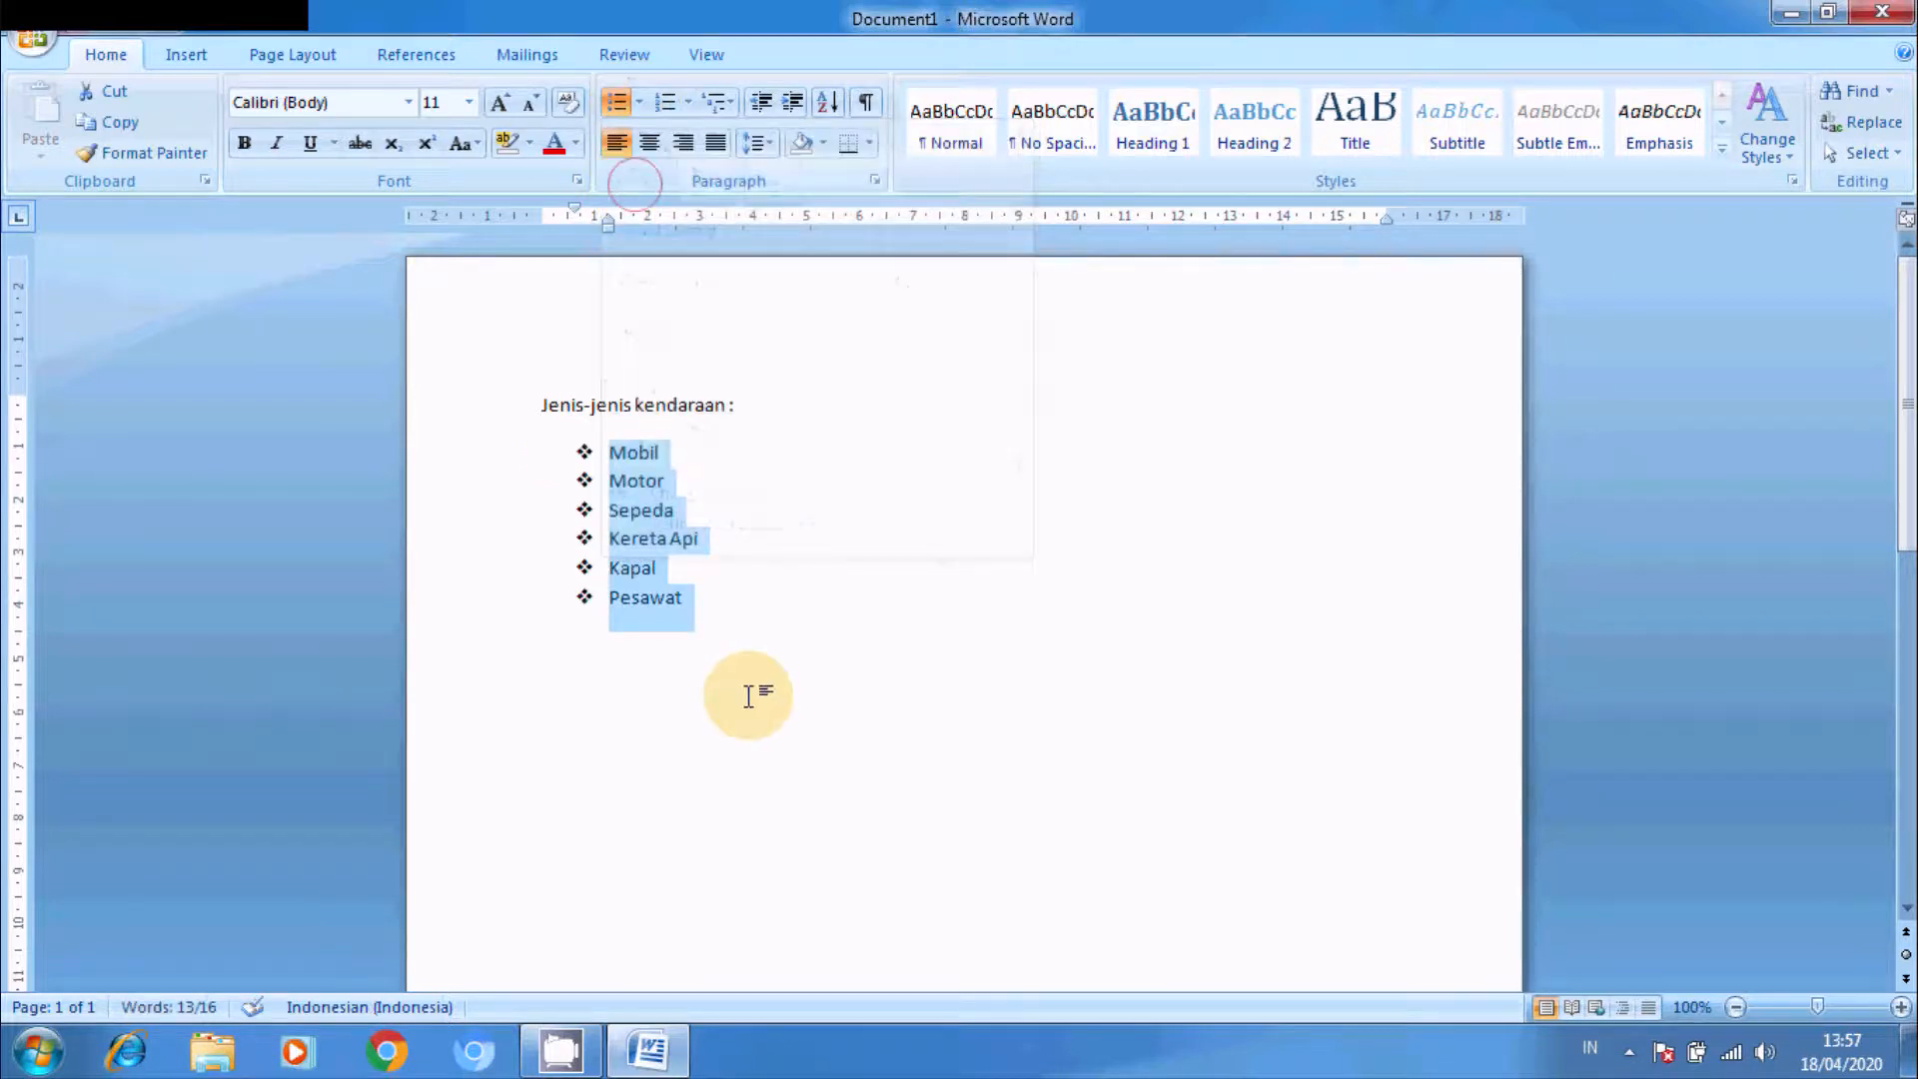
Step: Apply the a., b., c. format to the vehicle list and switch it to 1., 2., 3. numbering
click(687, 102)
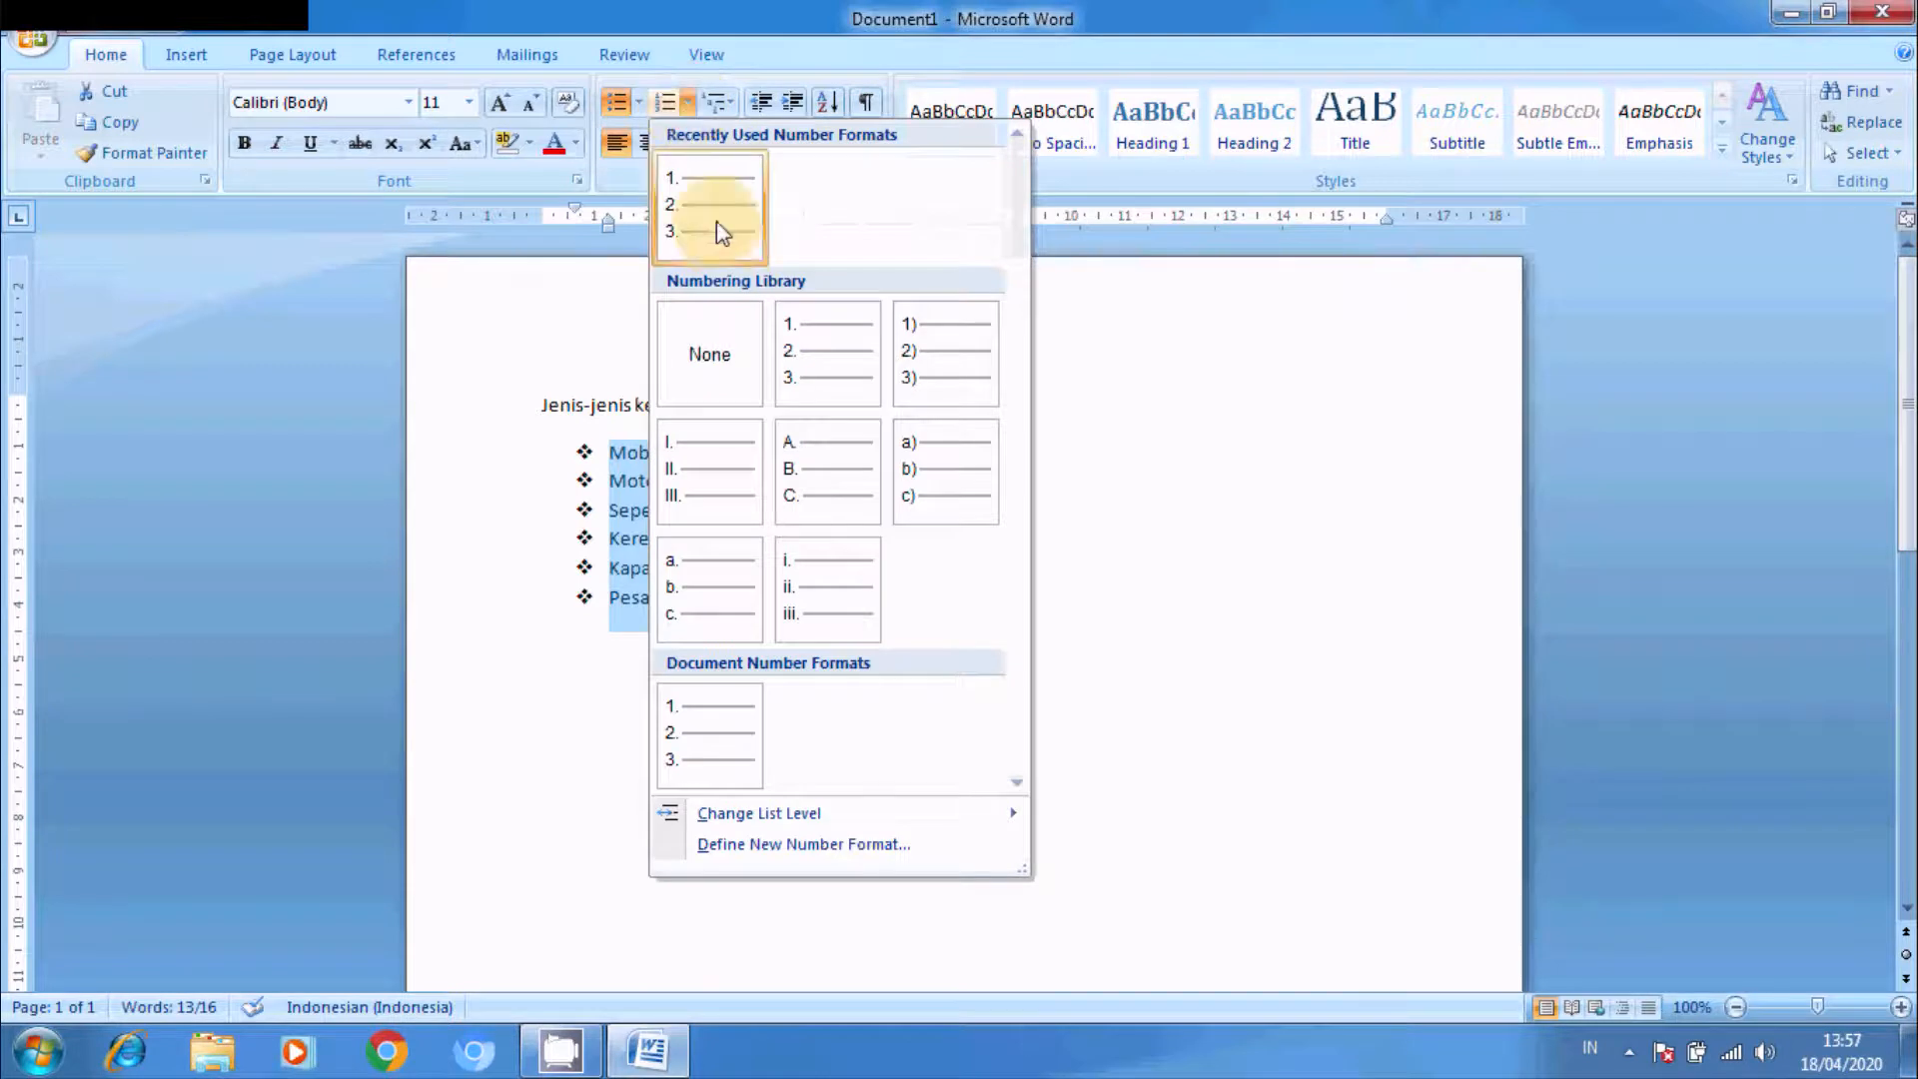
click(700, 588)
click(686, 103)
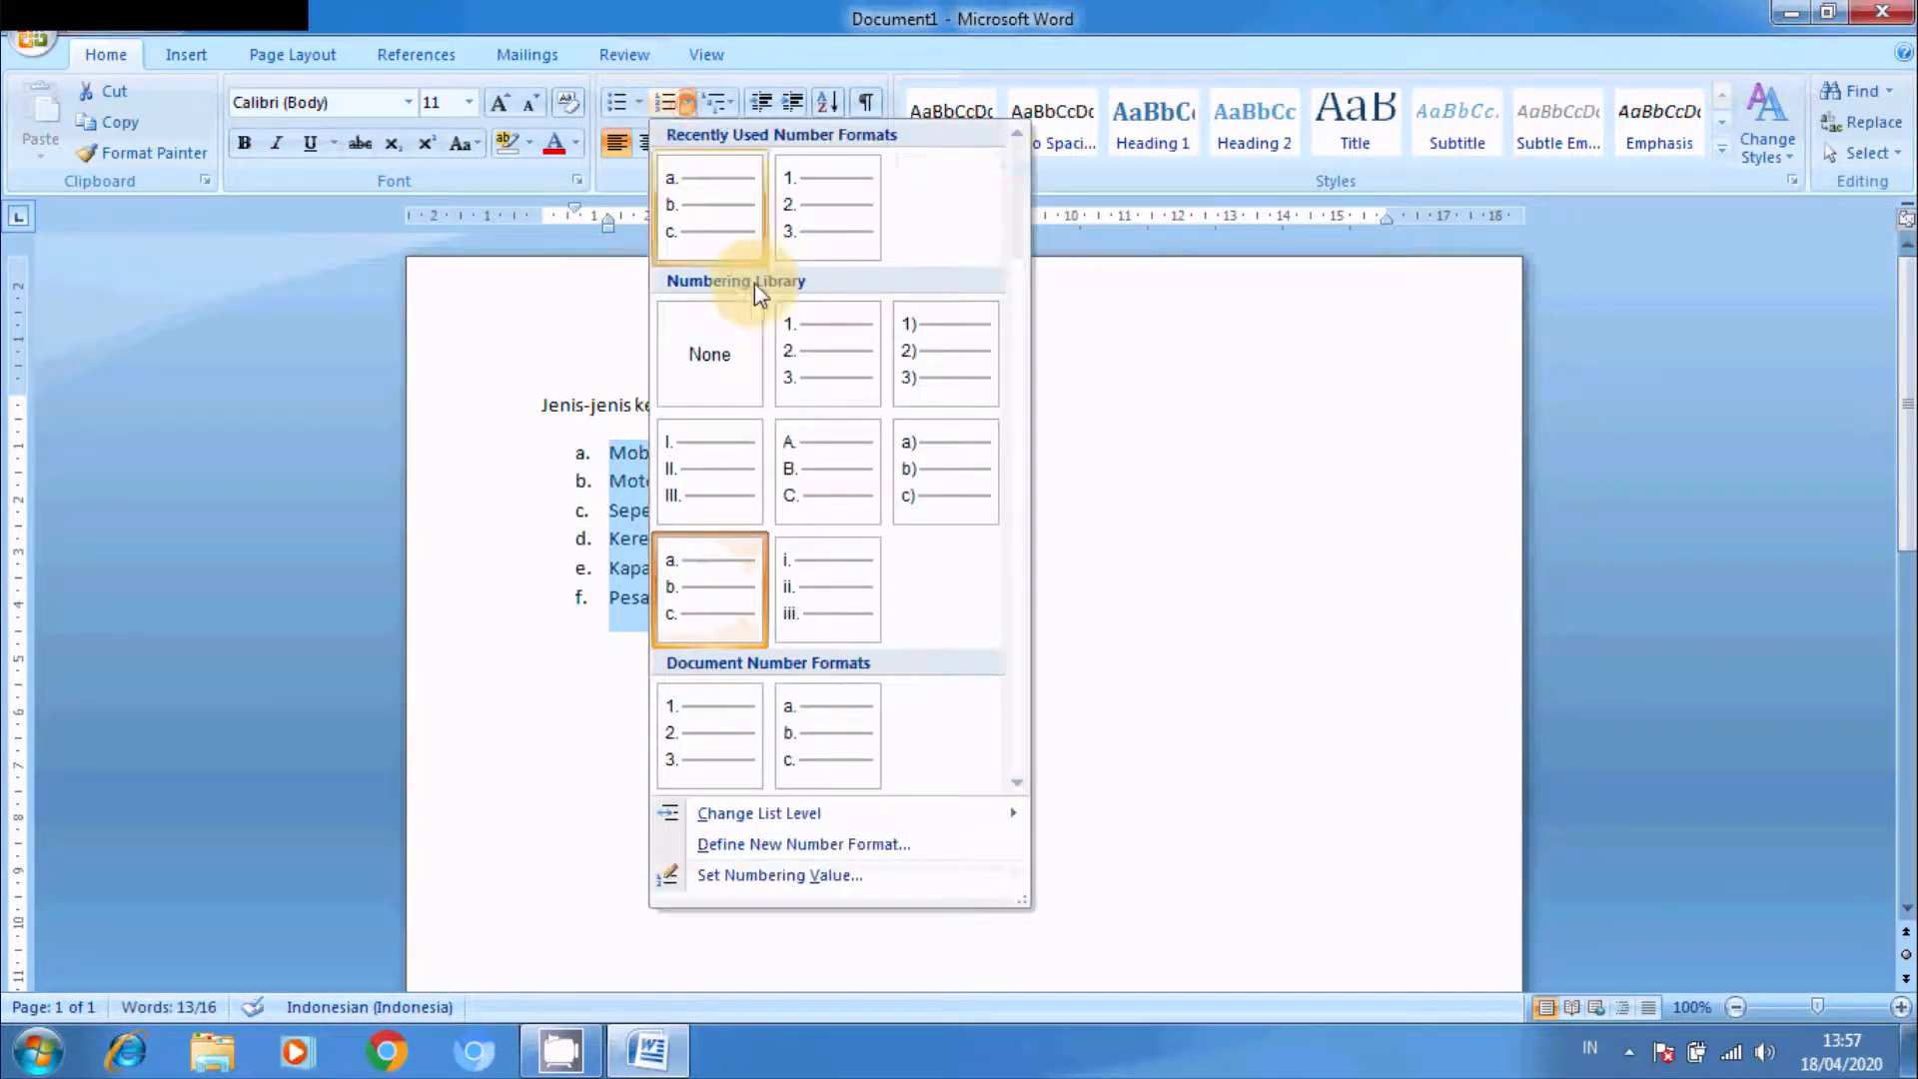
click(805, 339)
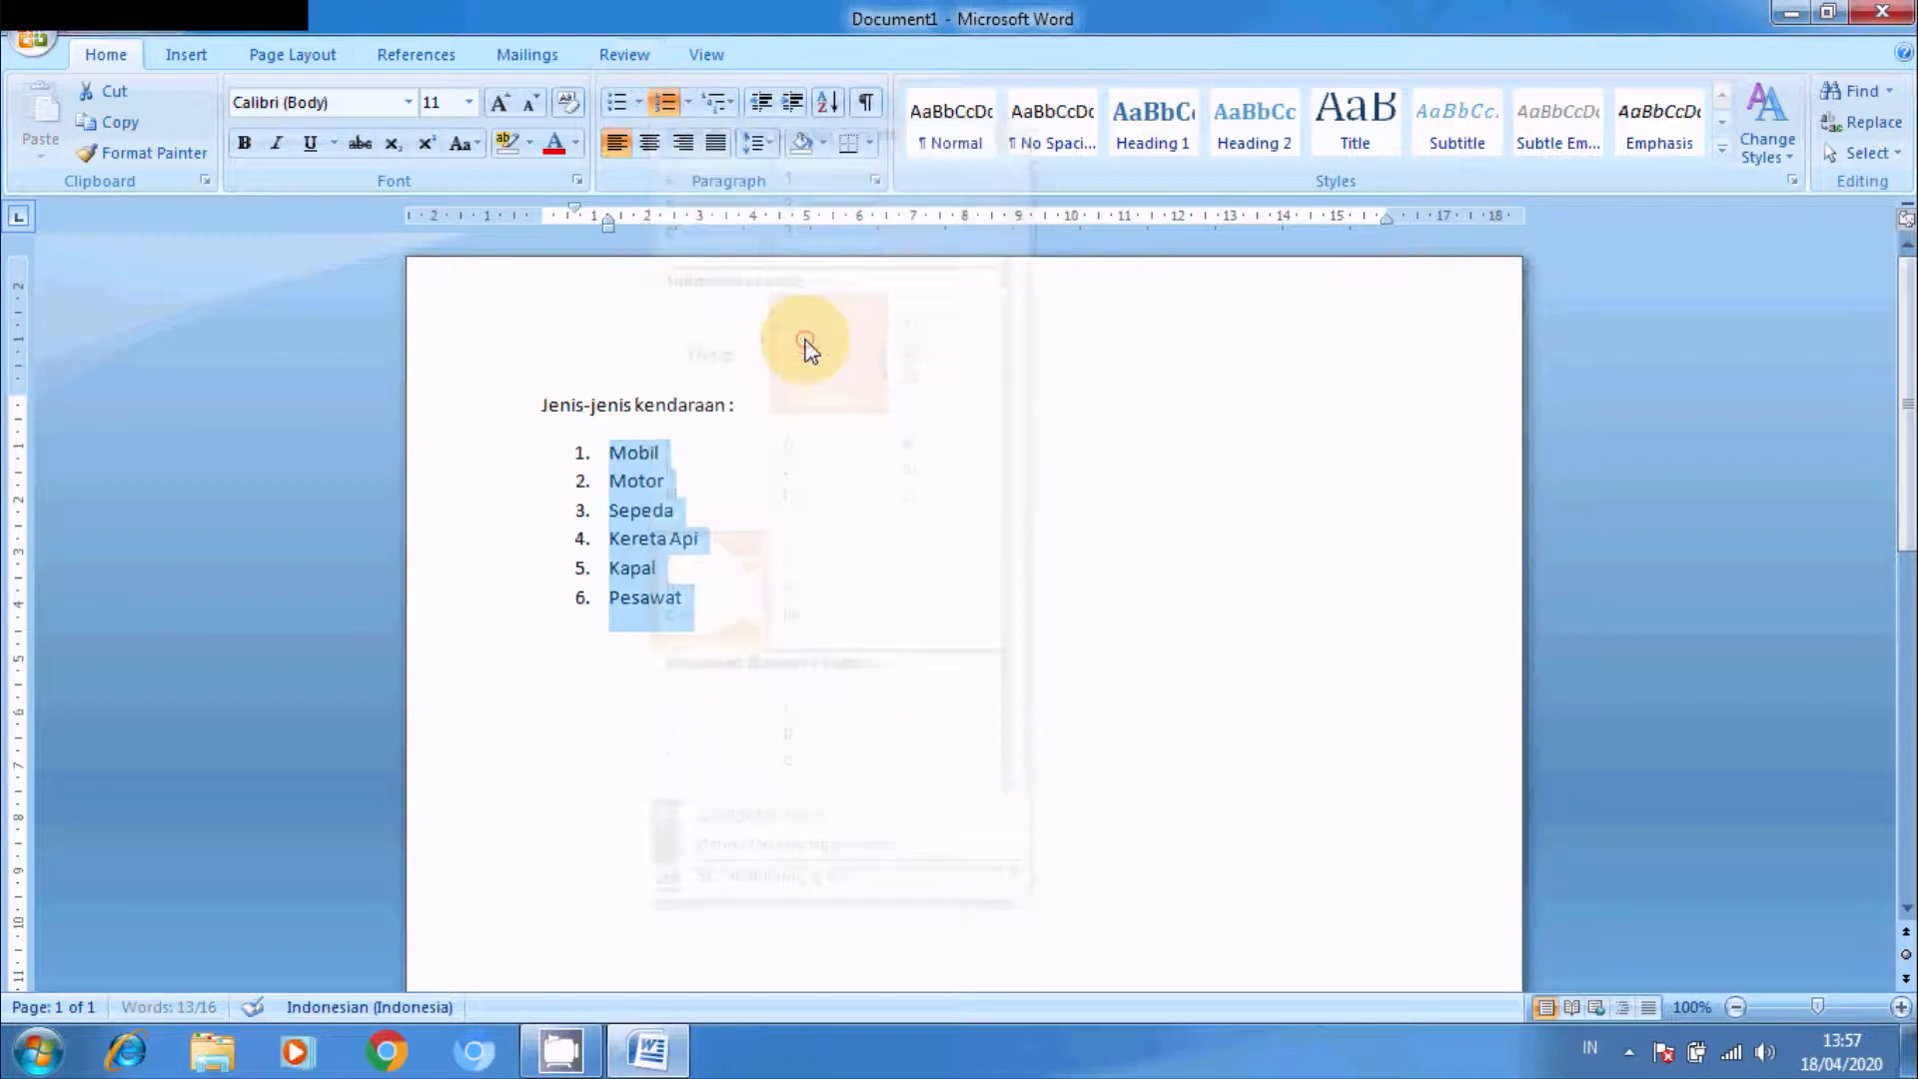
Step: Try the 1), 2), 3) format on the vehicle list and return it to 1., 2., 3. numbering
click(685, 104)
click(927, 375)
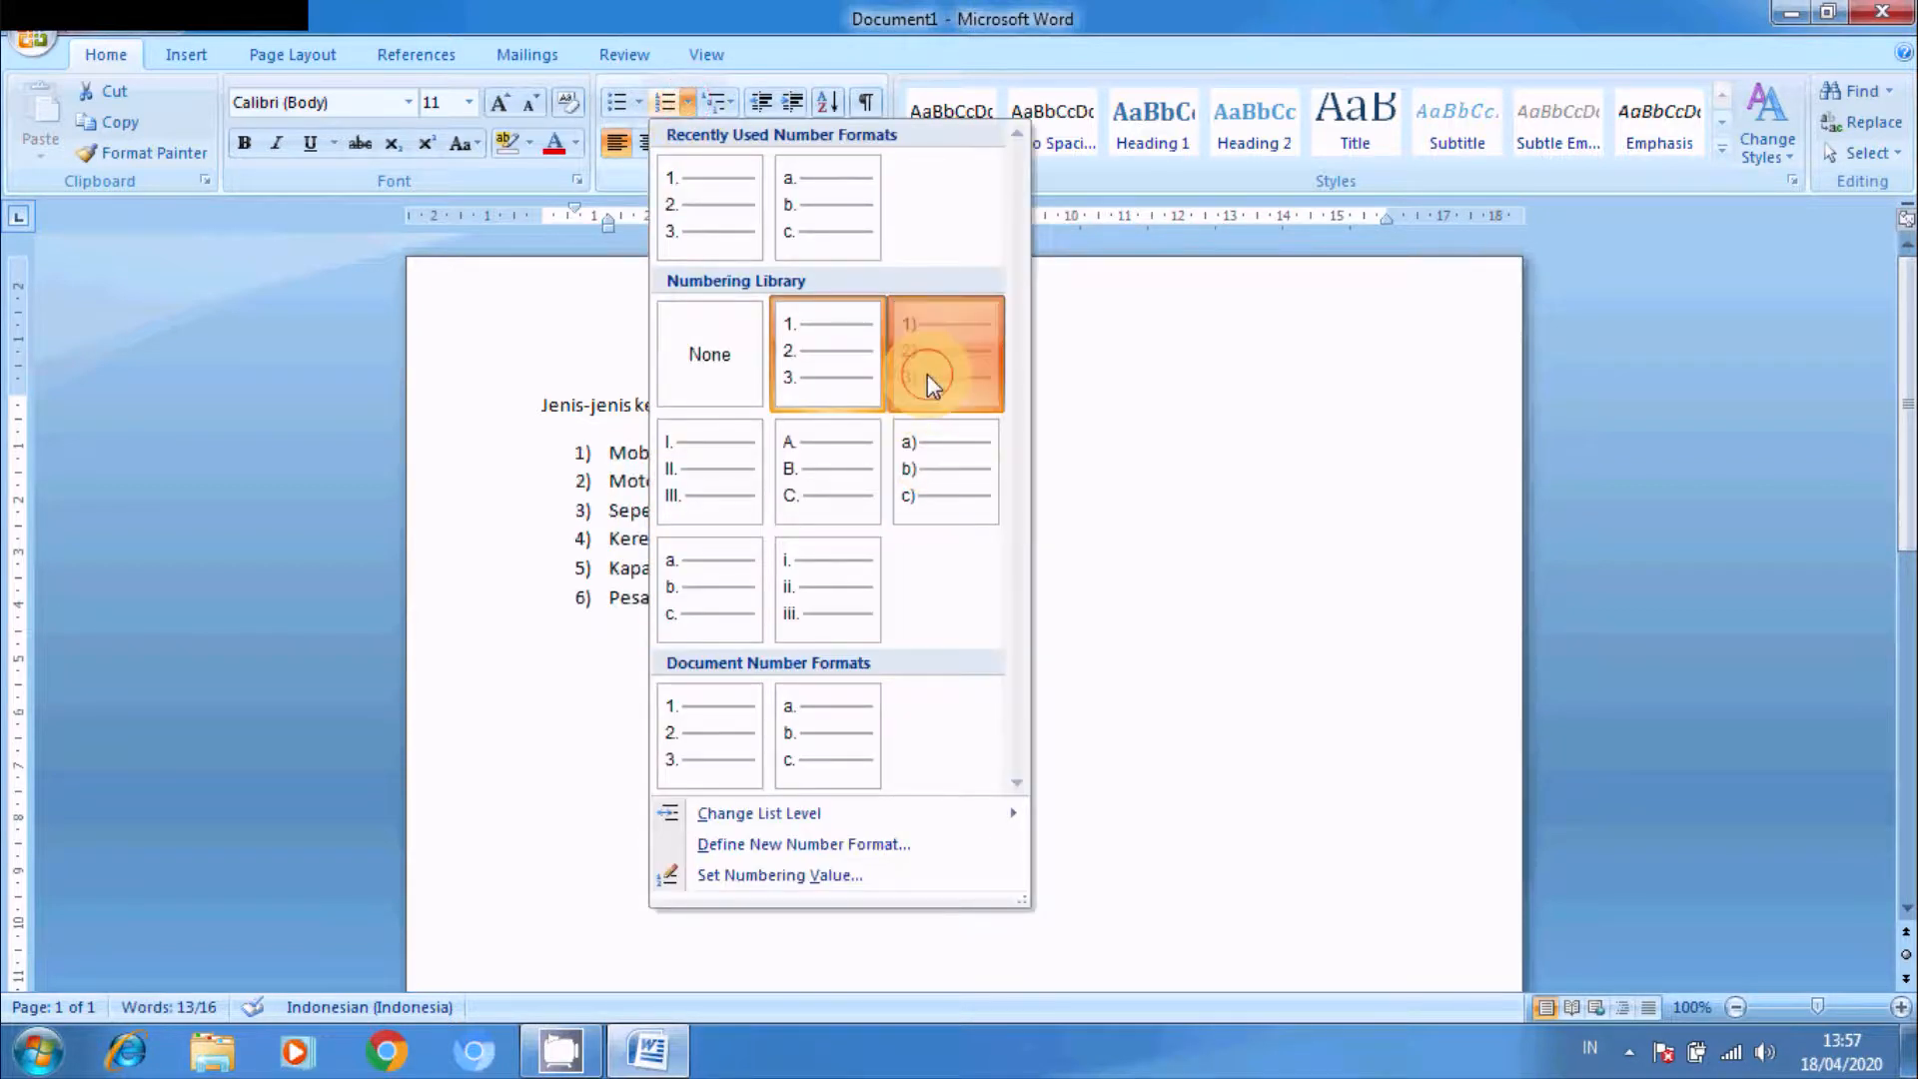
click(688, 102)
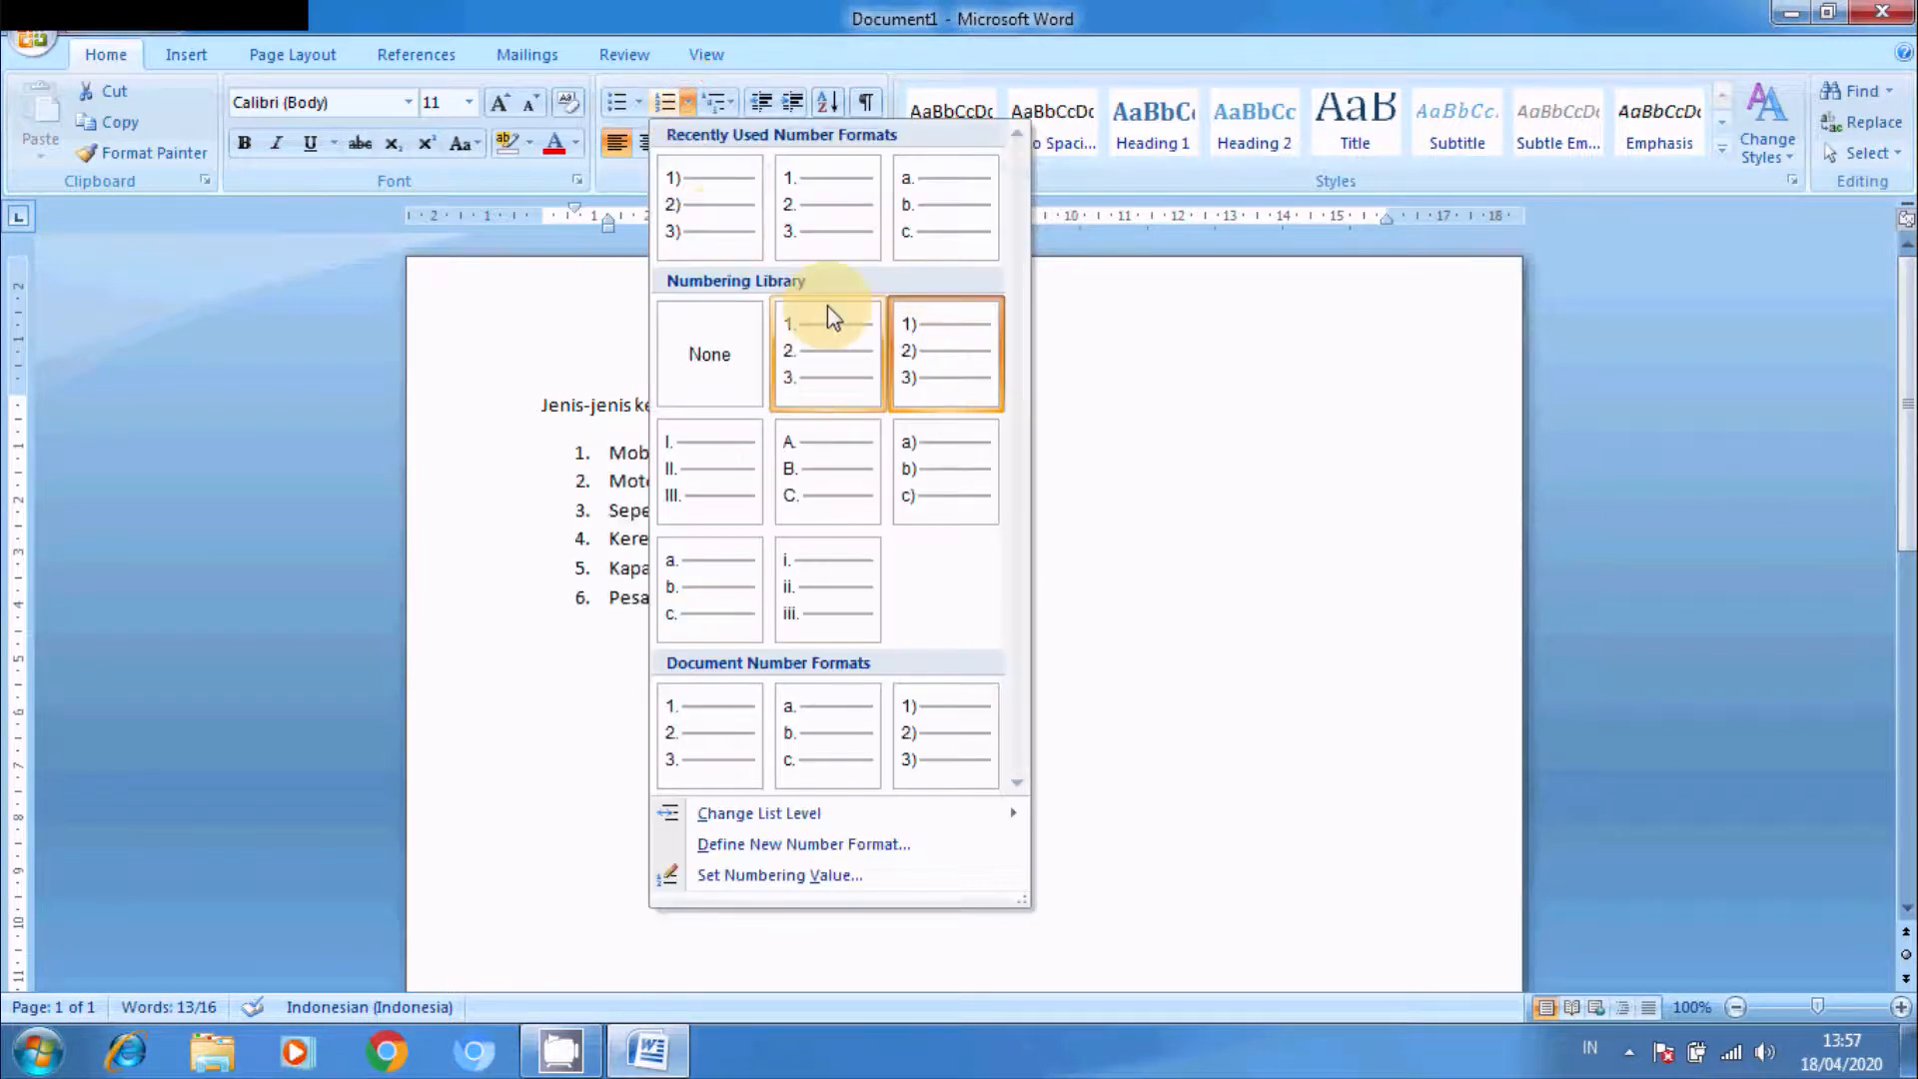
click(799, 232)
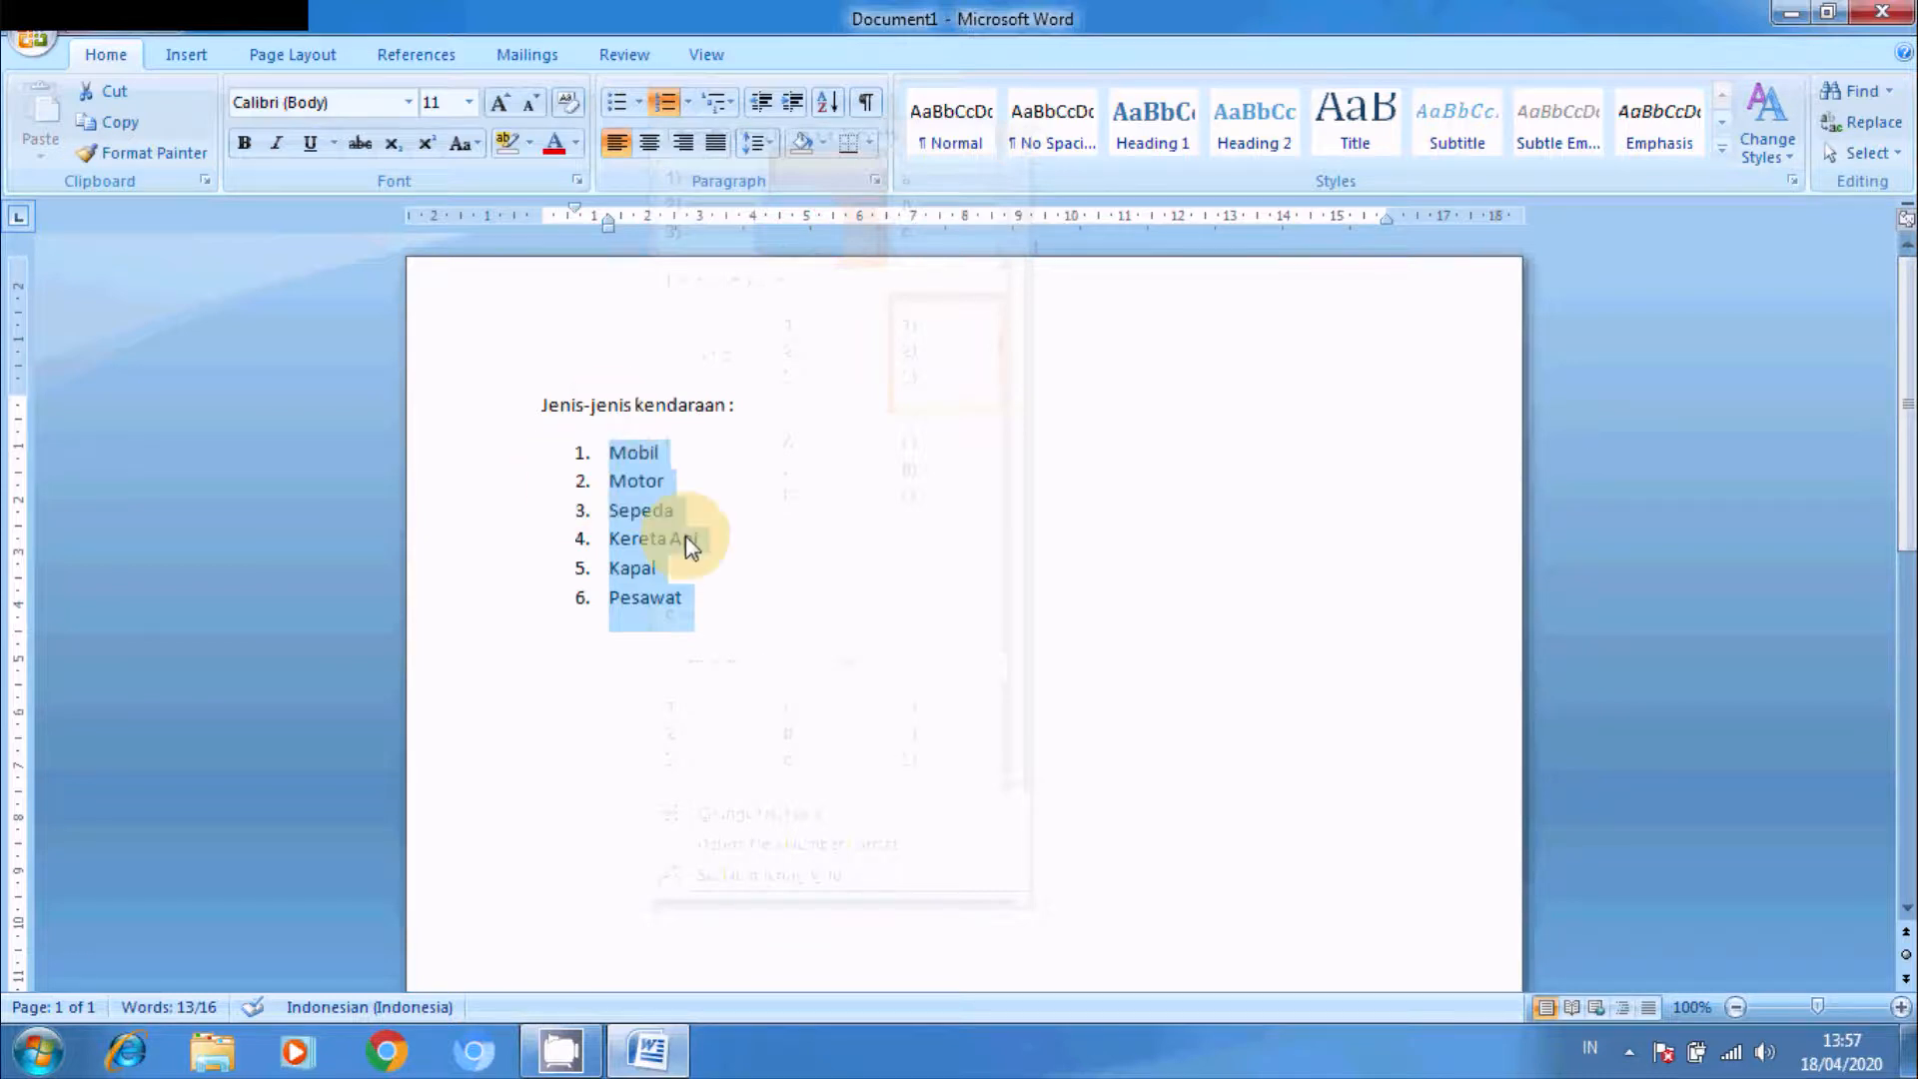
click(862, 510)
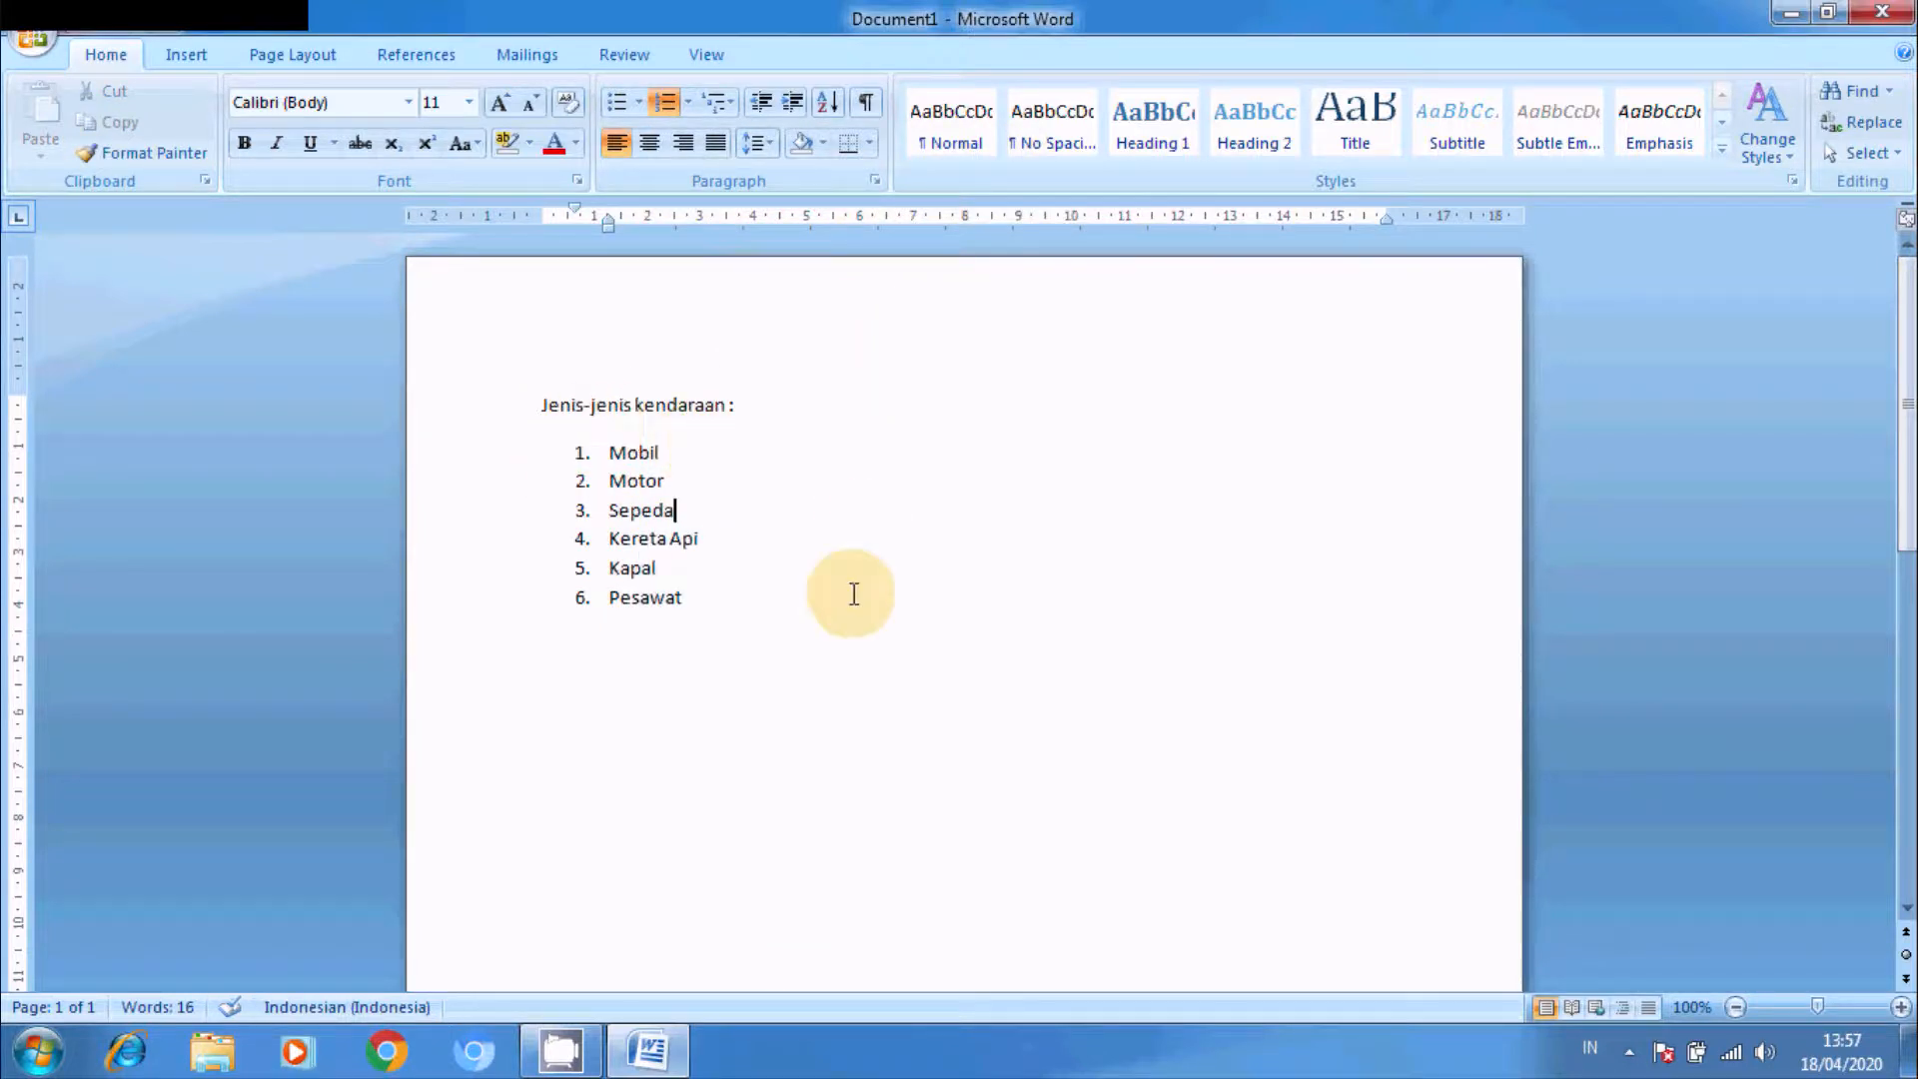
Step: Duplicate the Jenis-jenis kendaraan heading with its six-item numbered list below the original, leaving a blank line between them
click(764, 604)
drag(728, 596, 562, 407)
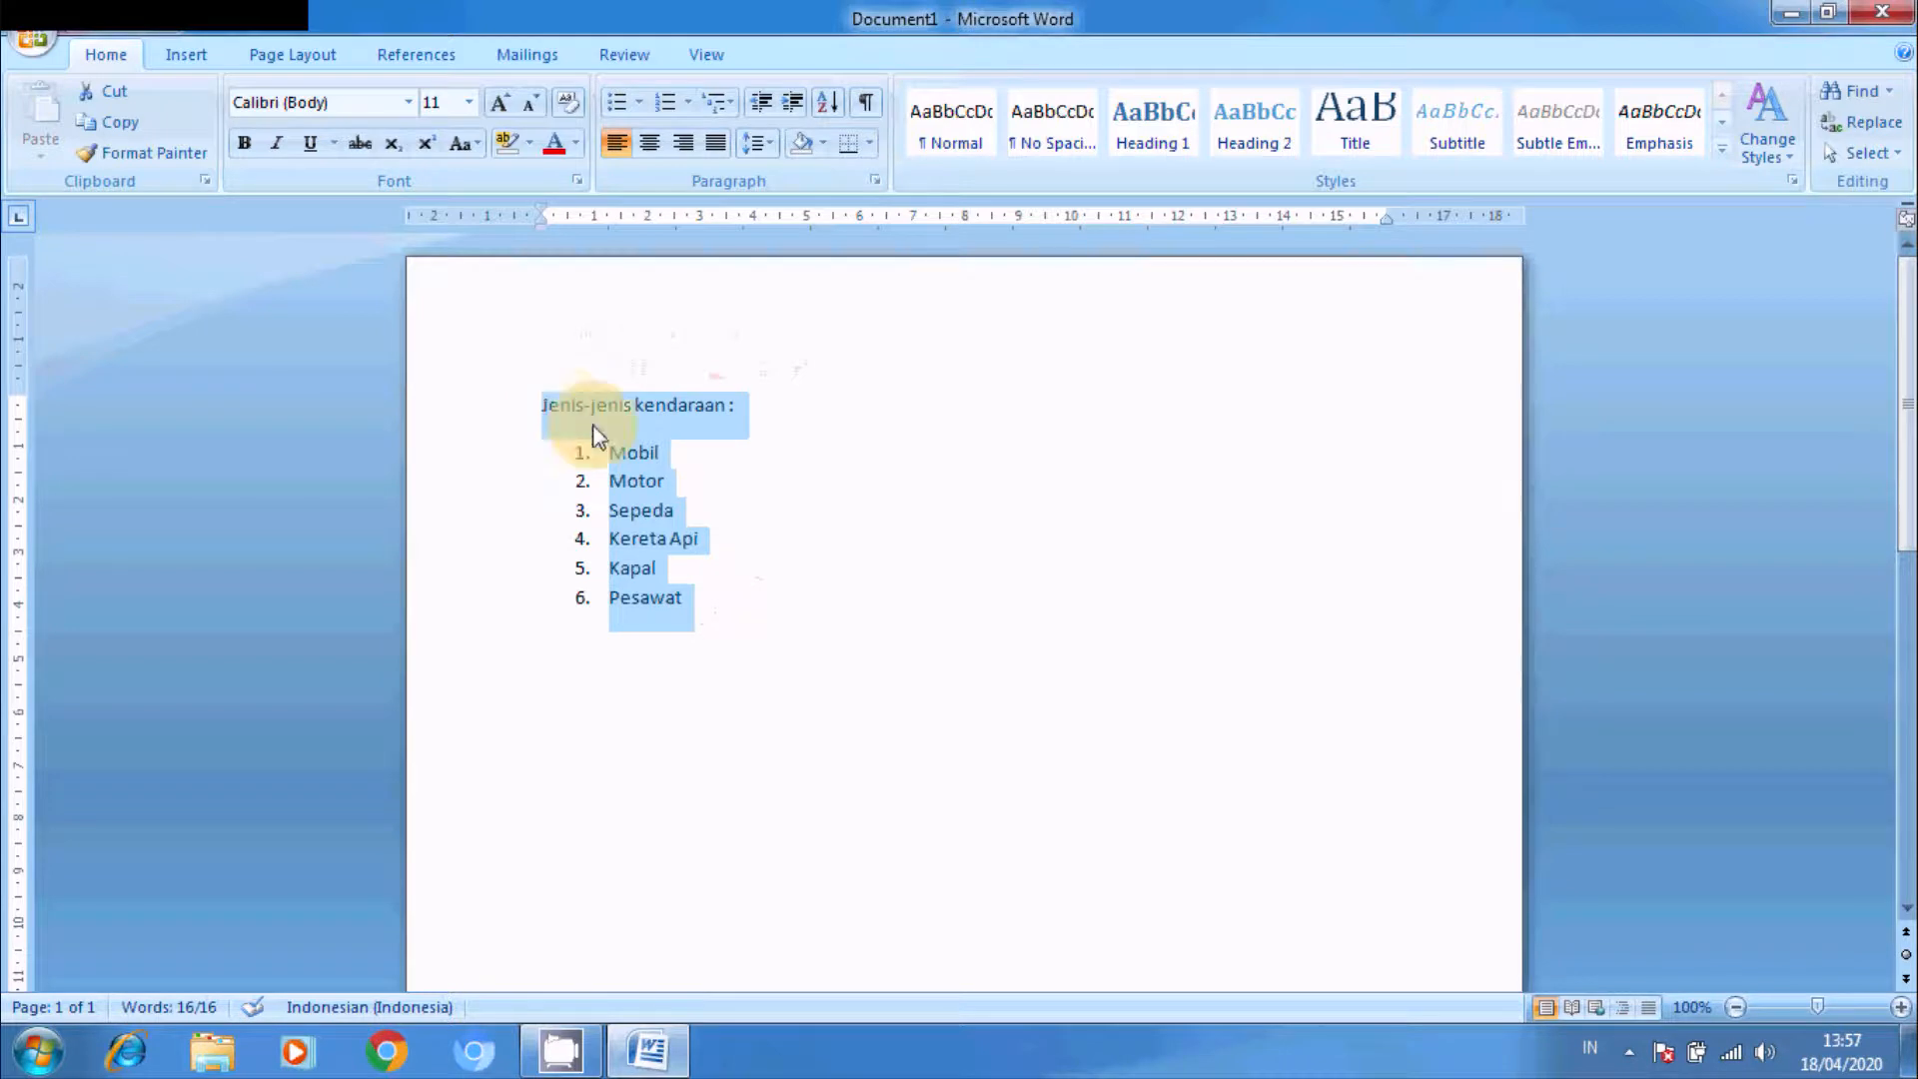
right_click(634, 440)
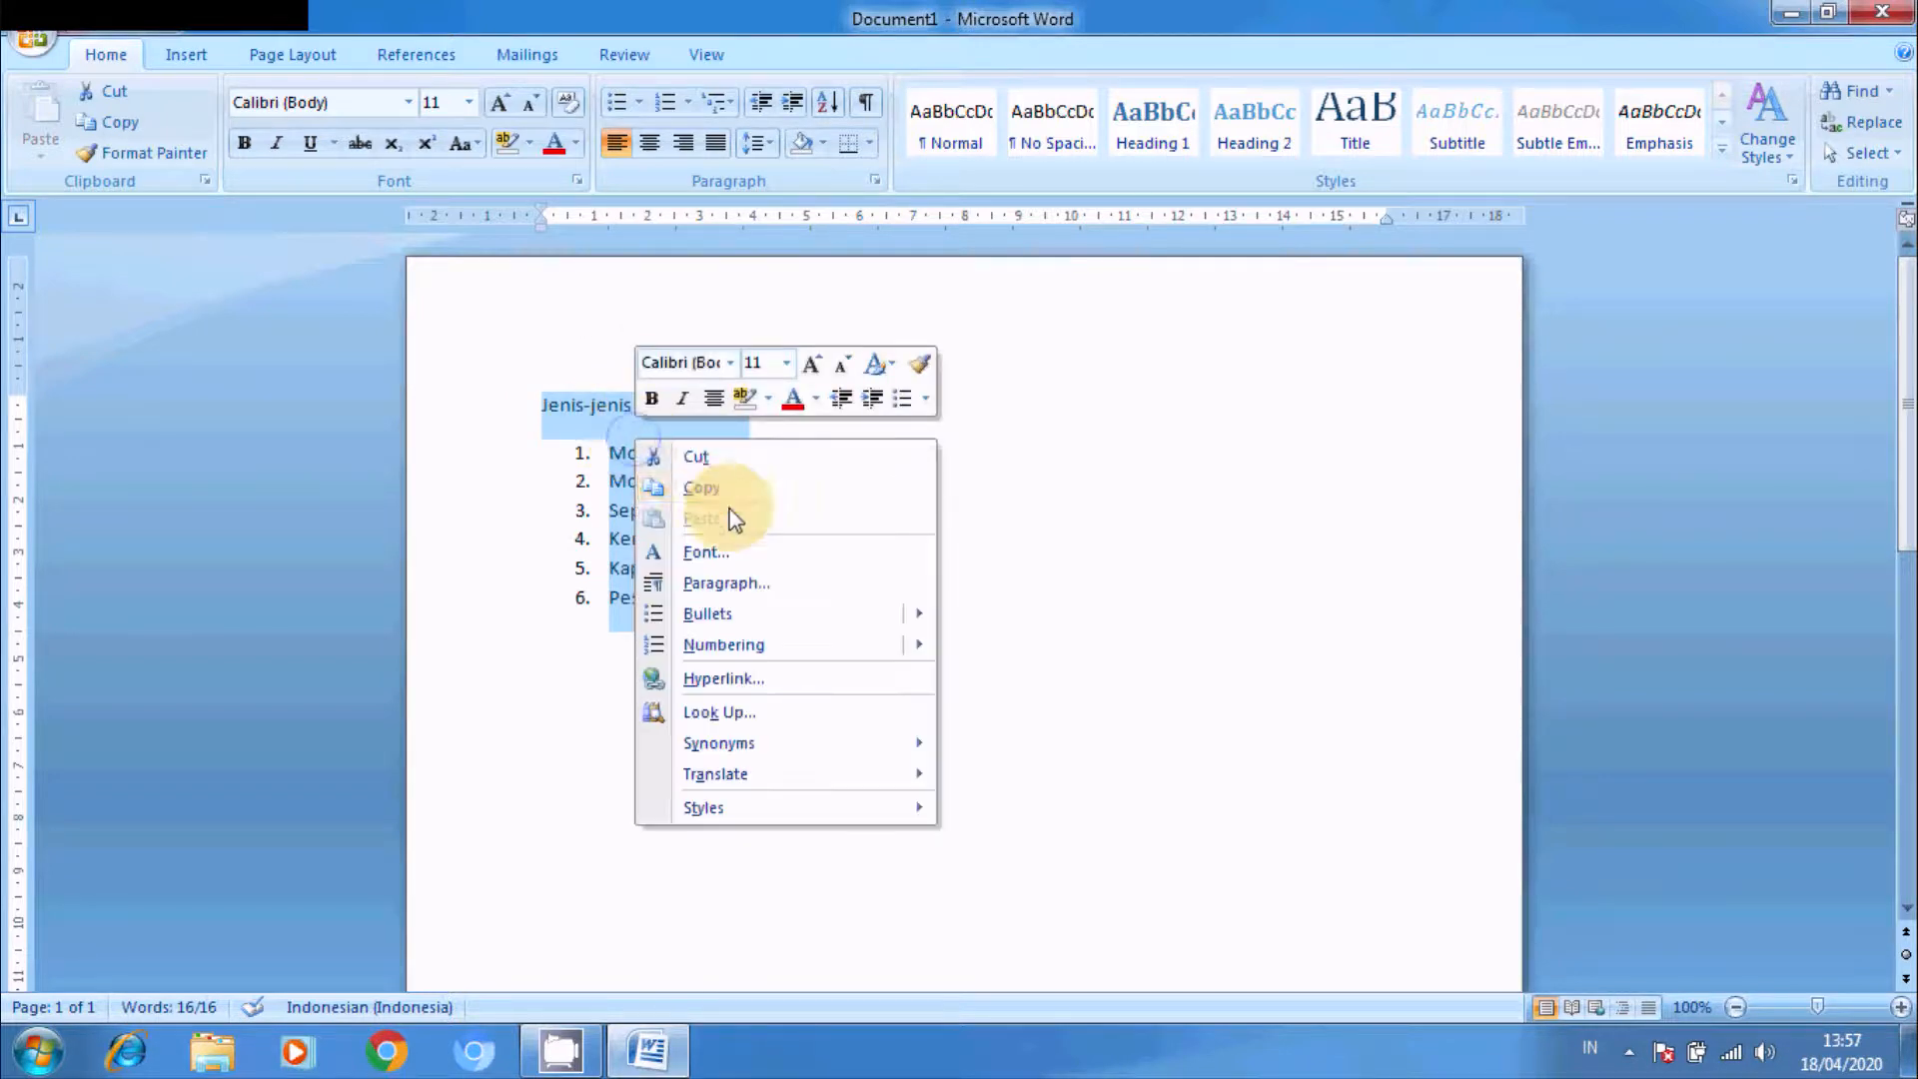
click(712, 490)
click(736, 598)
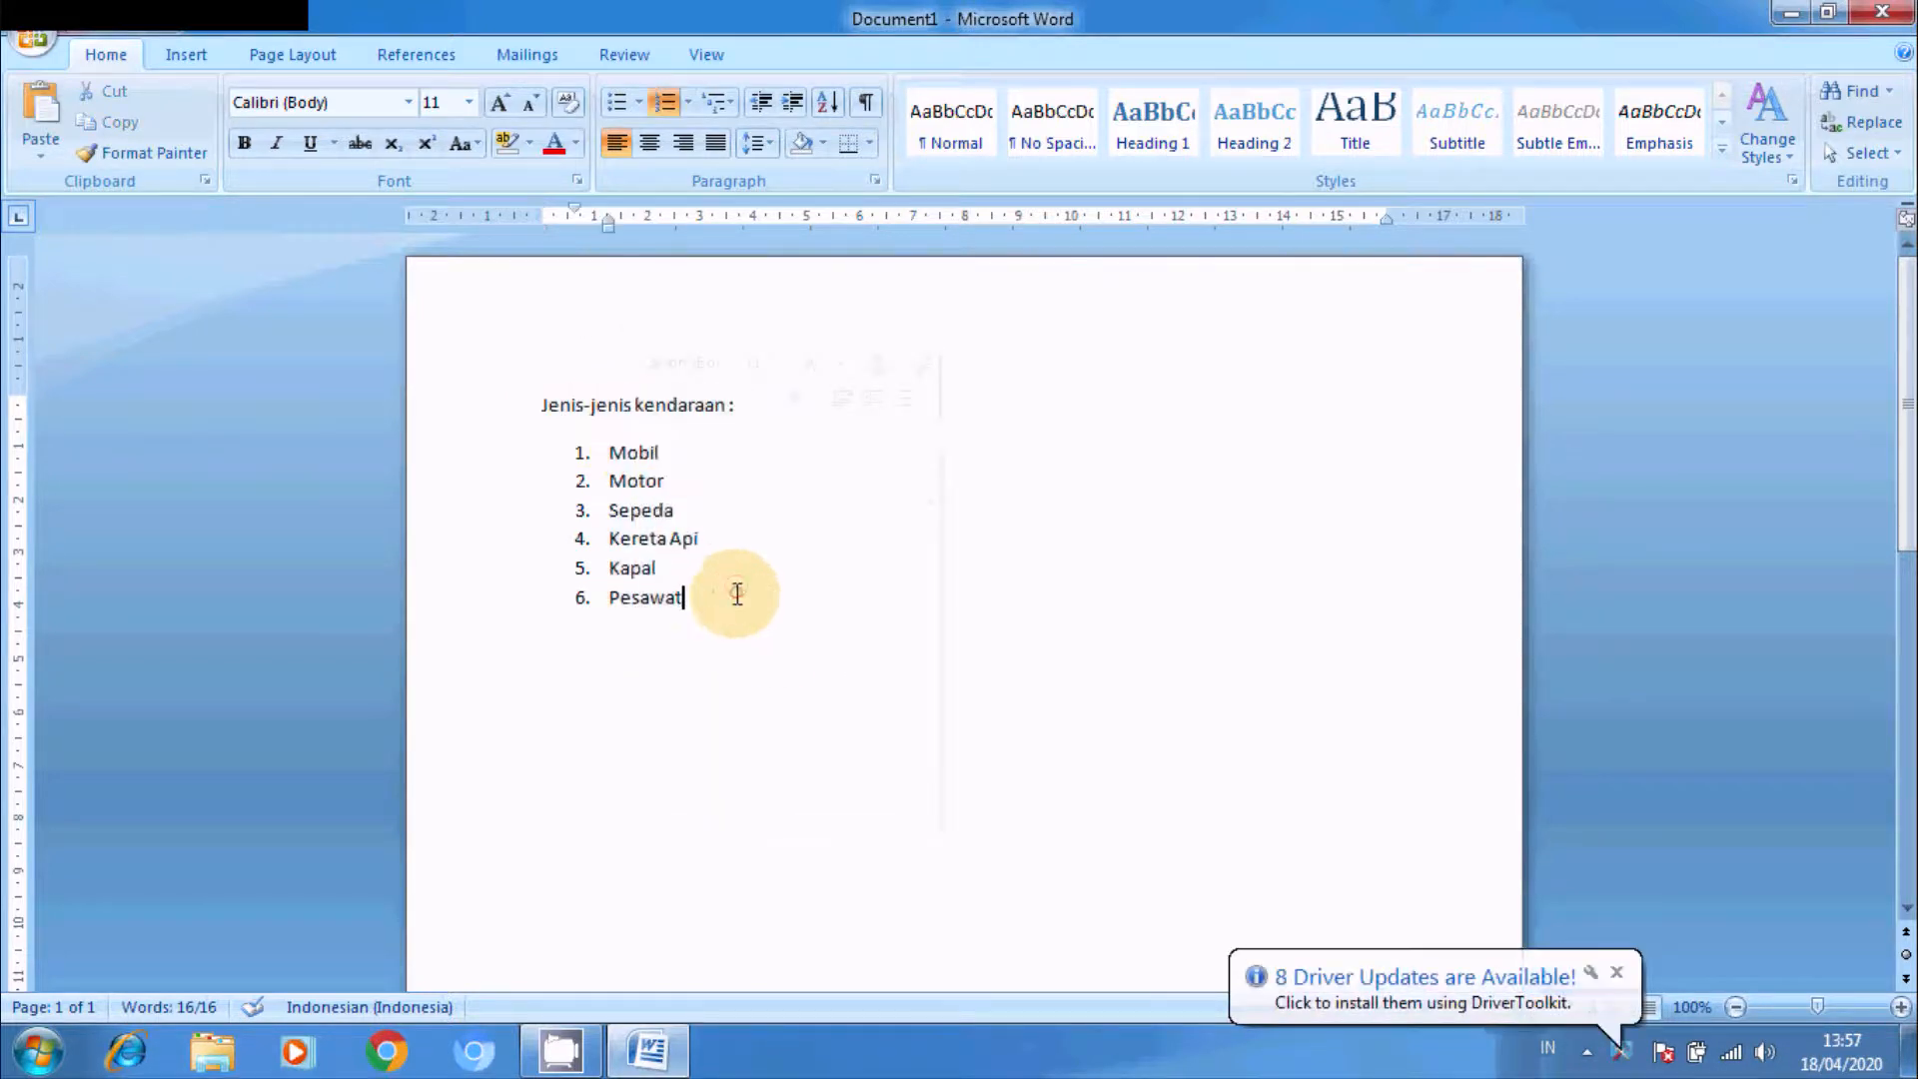
key(Return)
key(Return)
key(Return)
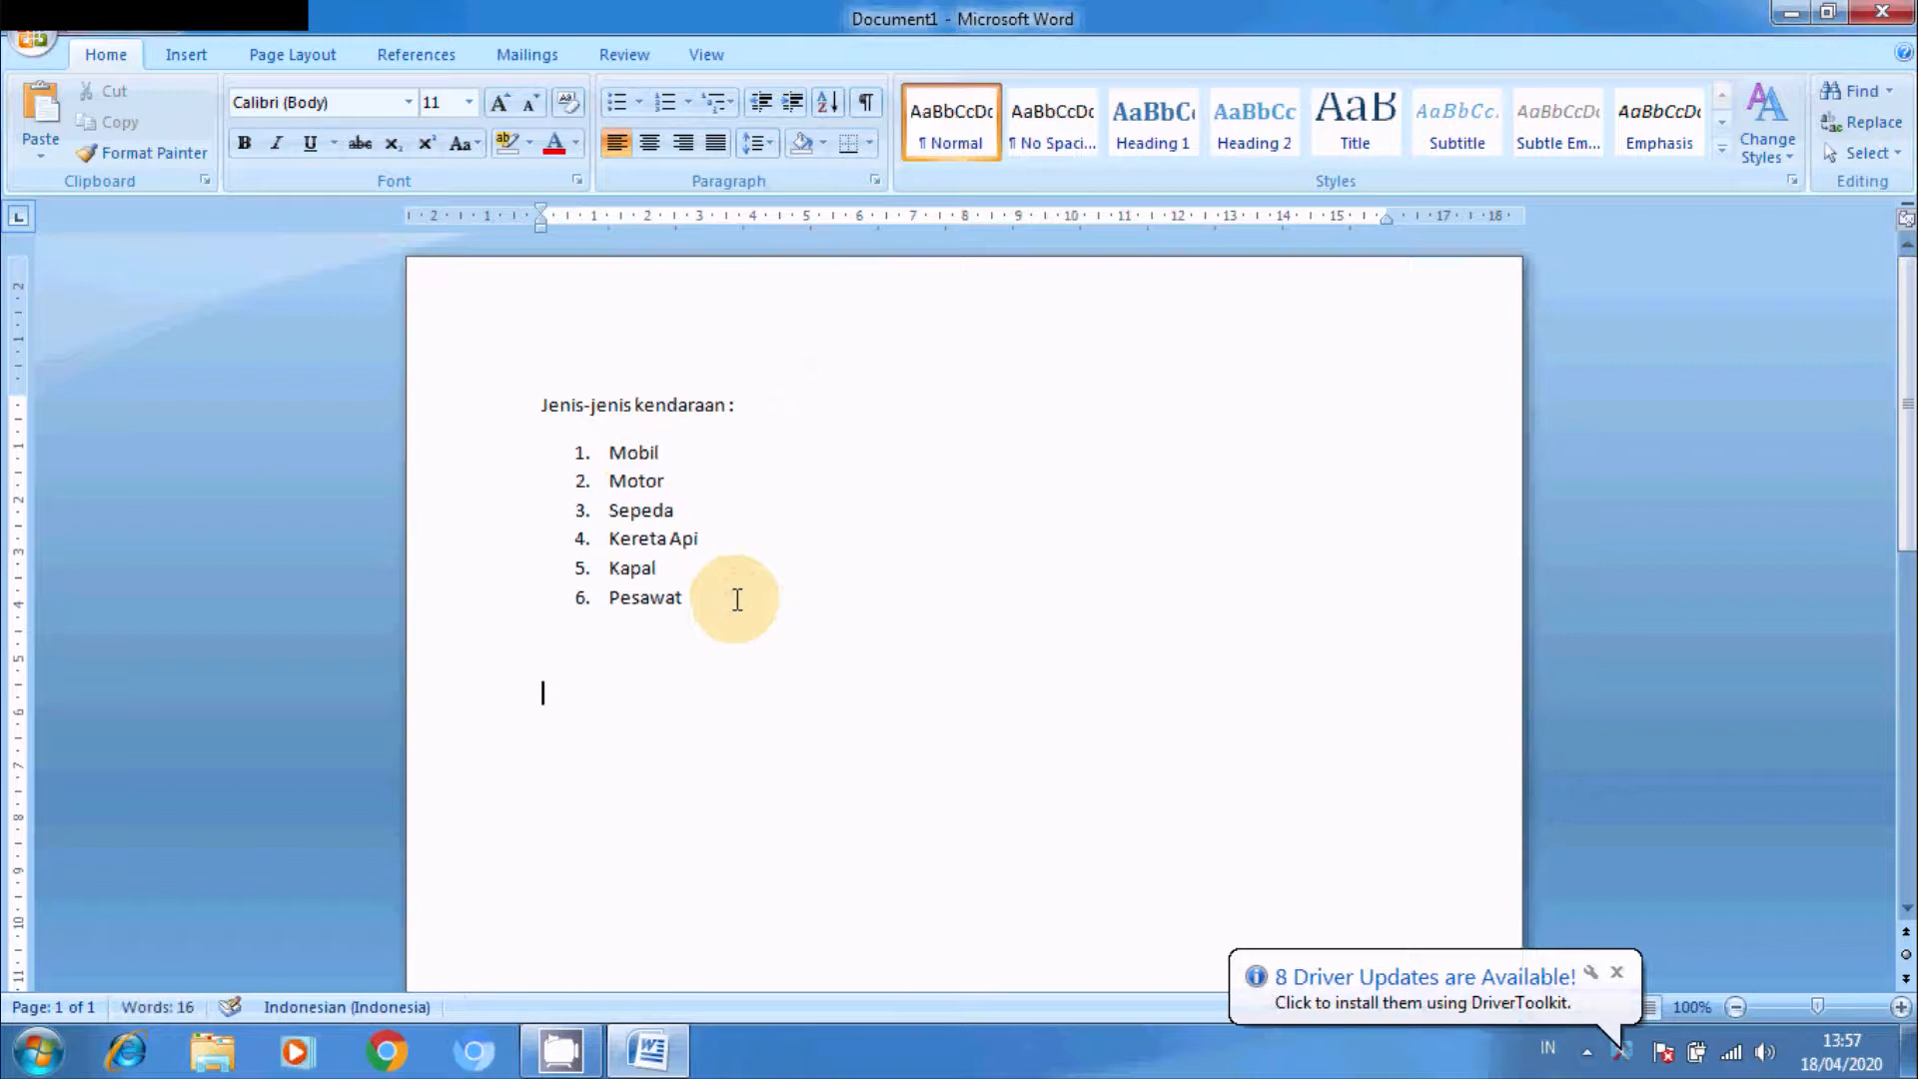
key(ctrl+v)
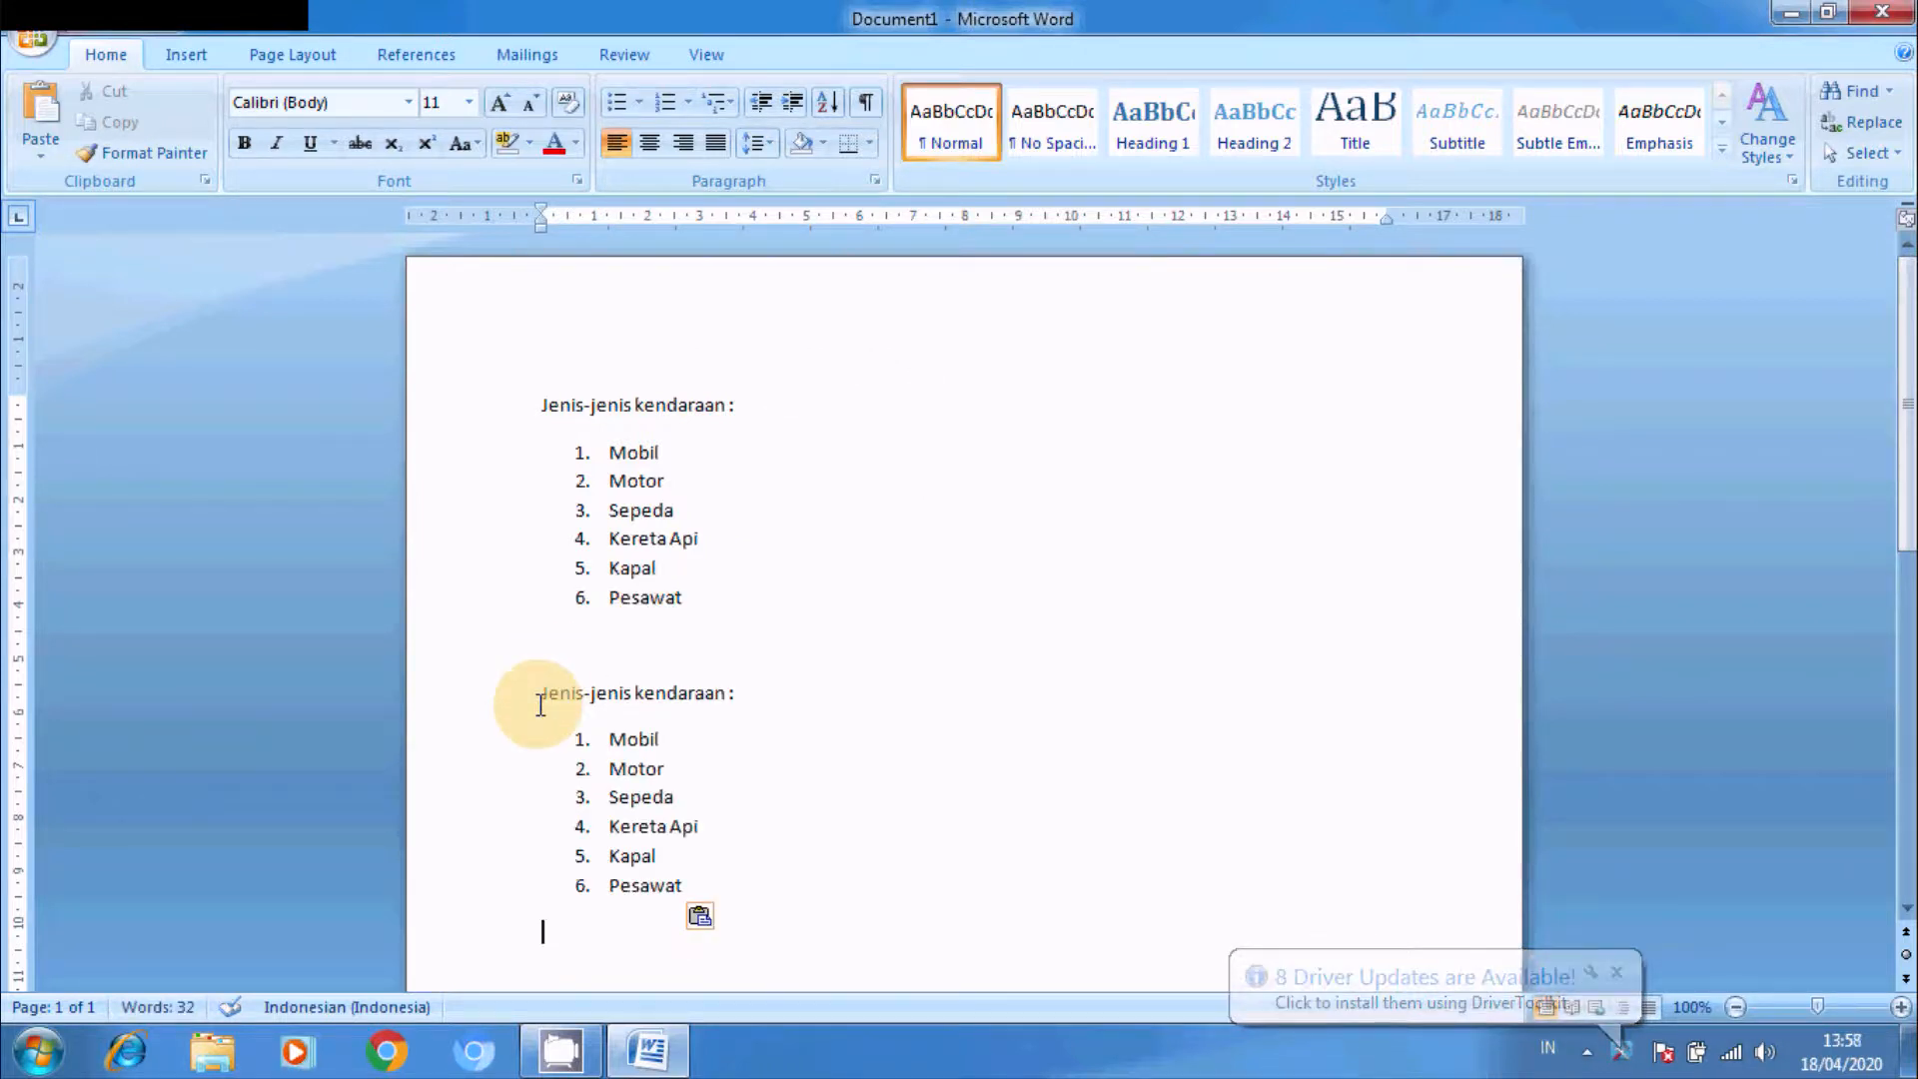
Step: Change the copied list from Mobil to Pesawat to four-diamond bullets
click(602, 743)
drag(604, 743, 689, 885)
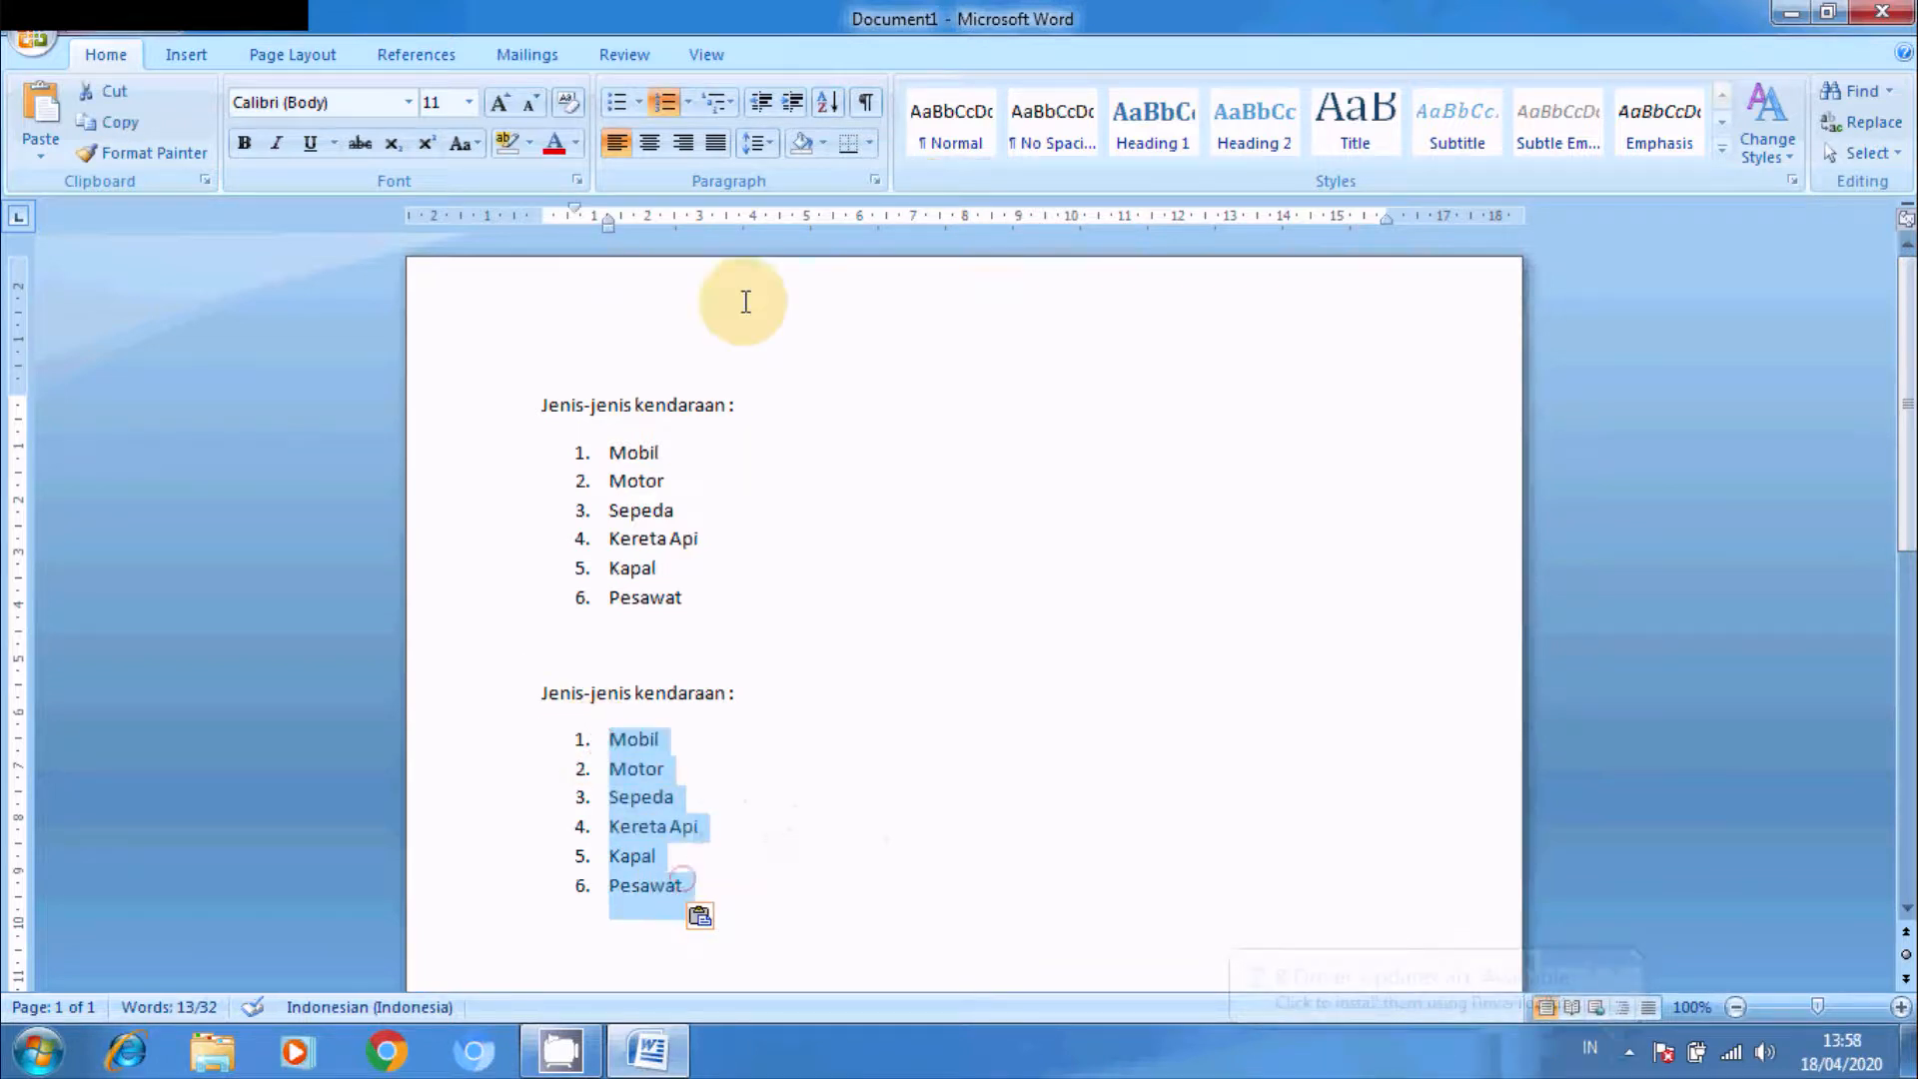
click(637, 99)
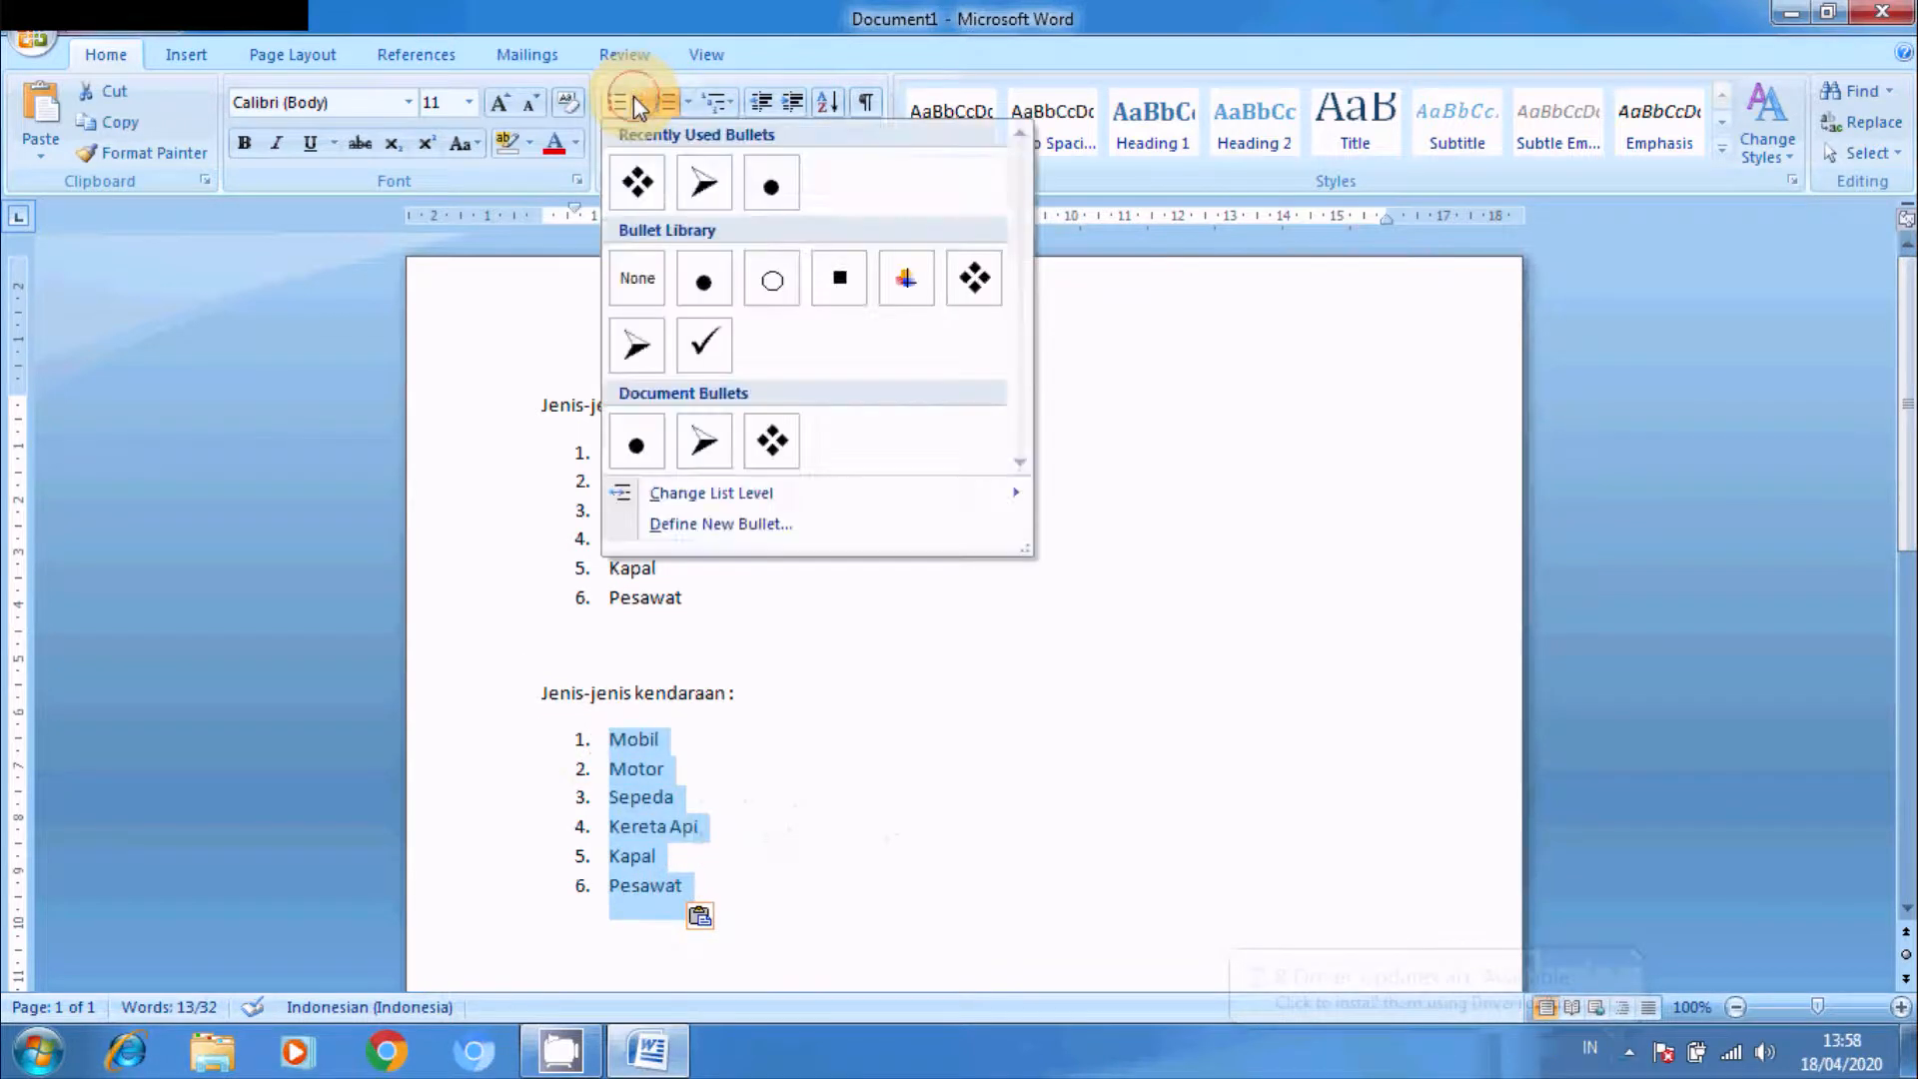
click(633, 179)
click(882, 831)
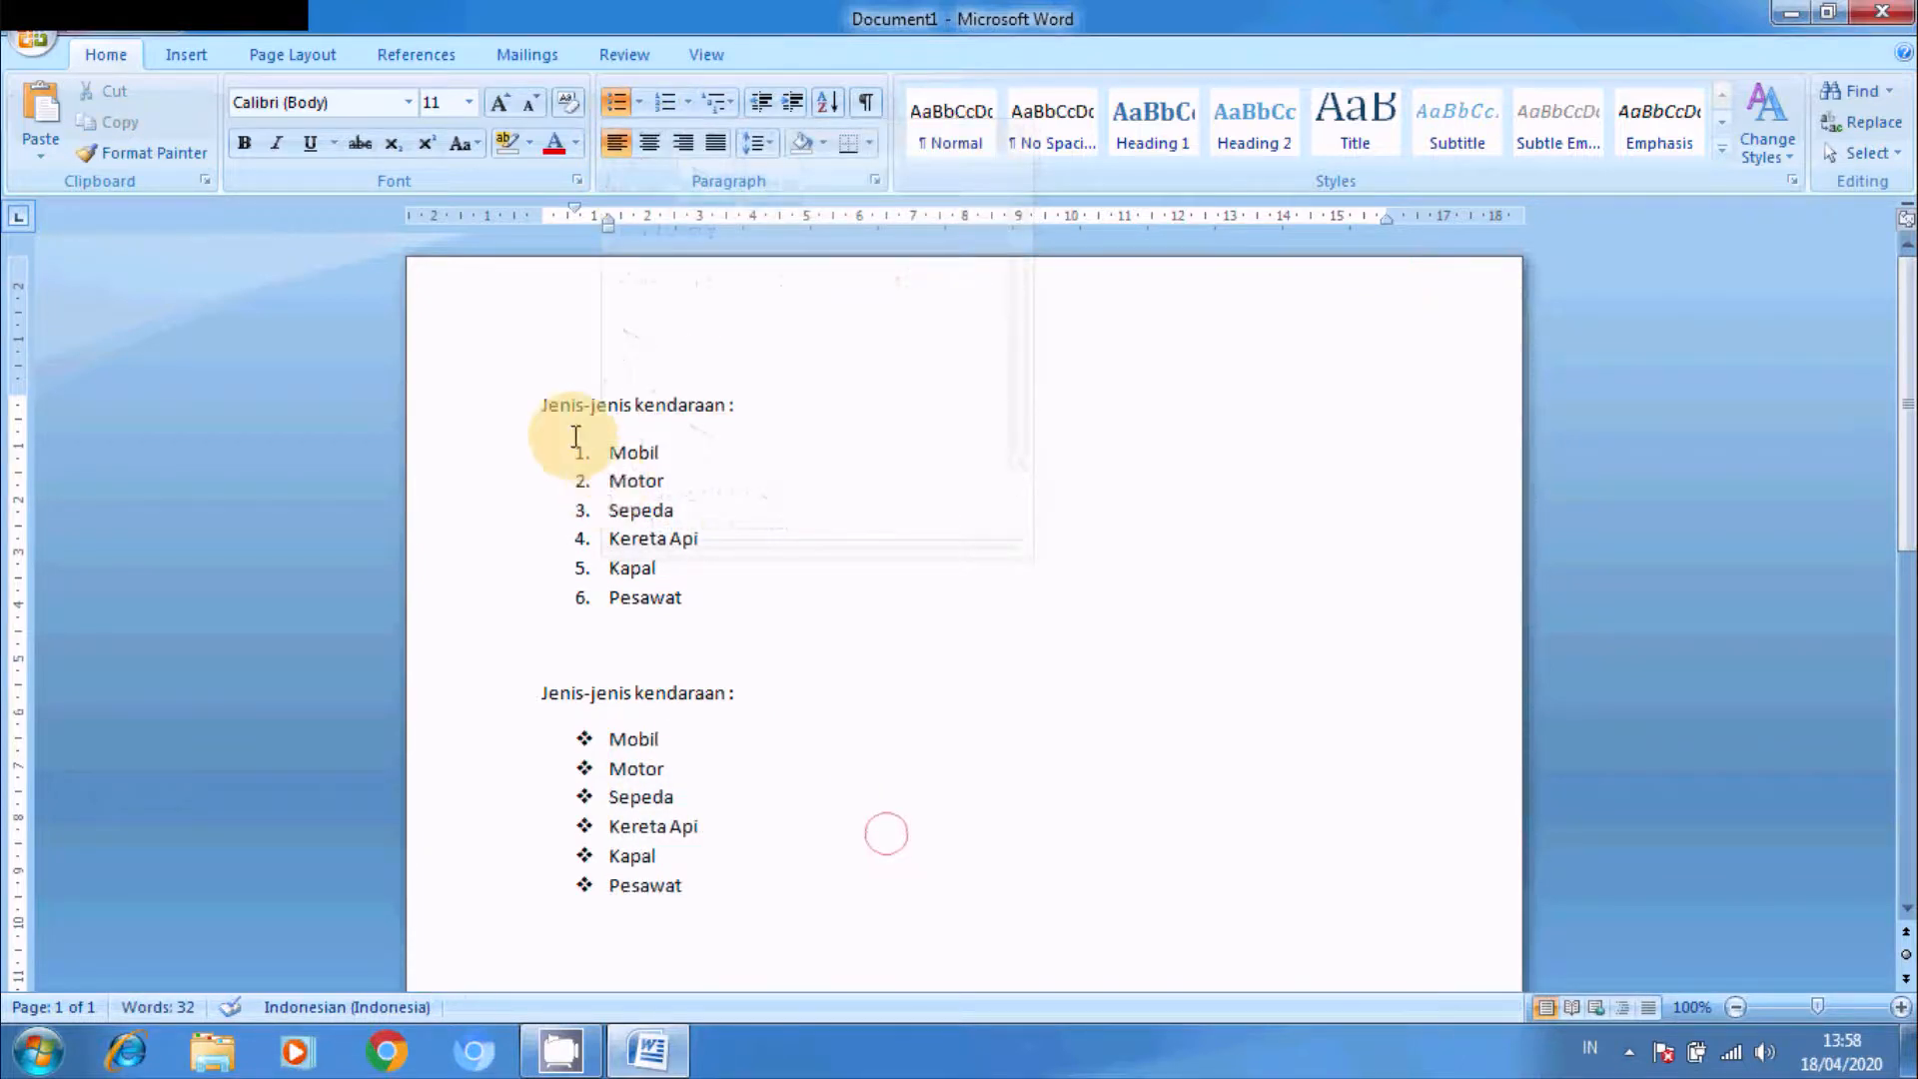
Step: Compare the numbered and bulleted vehicle lists and examine the available bullet and numbering formats
drag(606, 449, 708, 607)
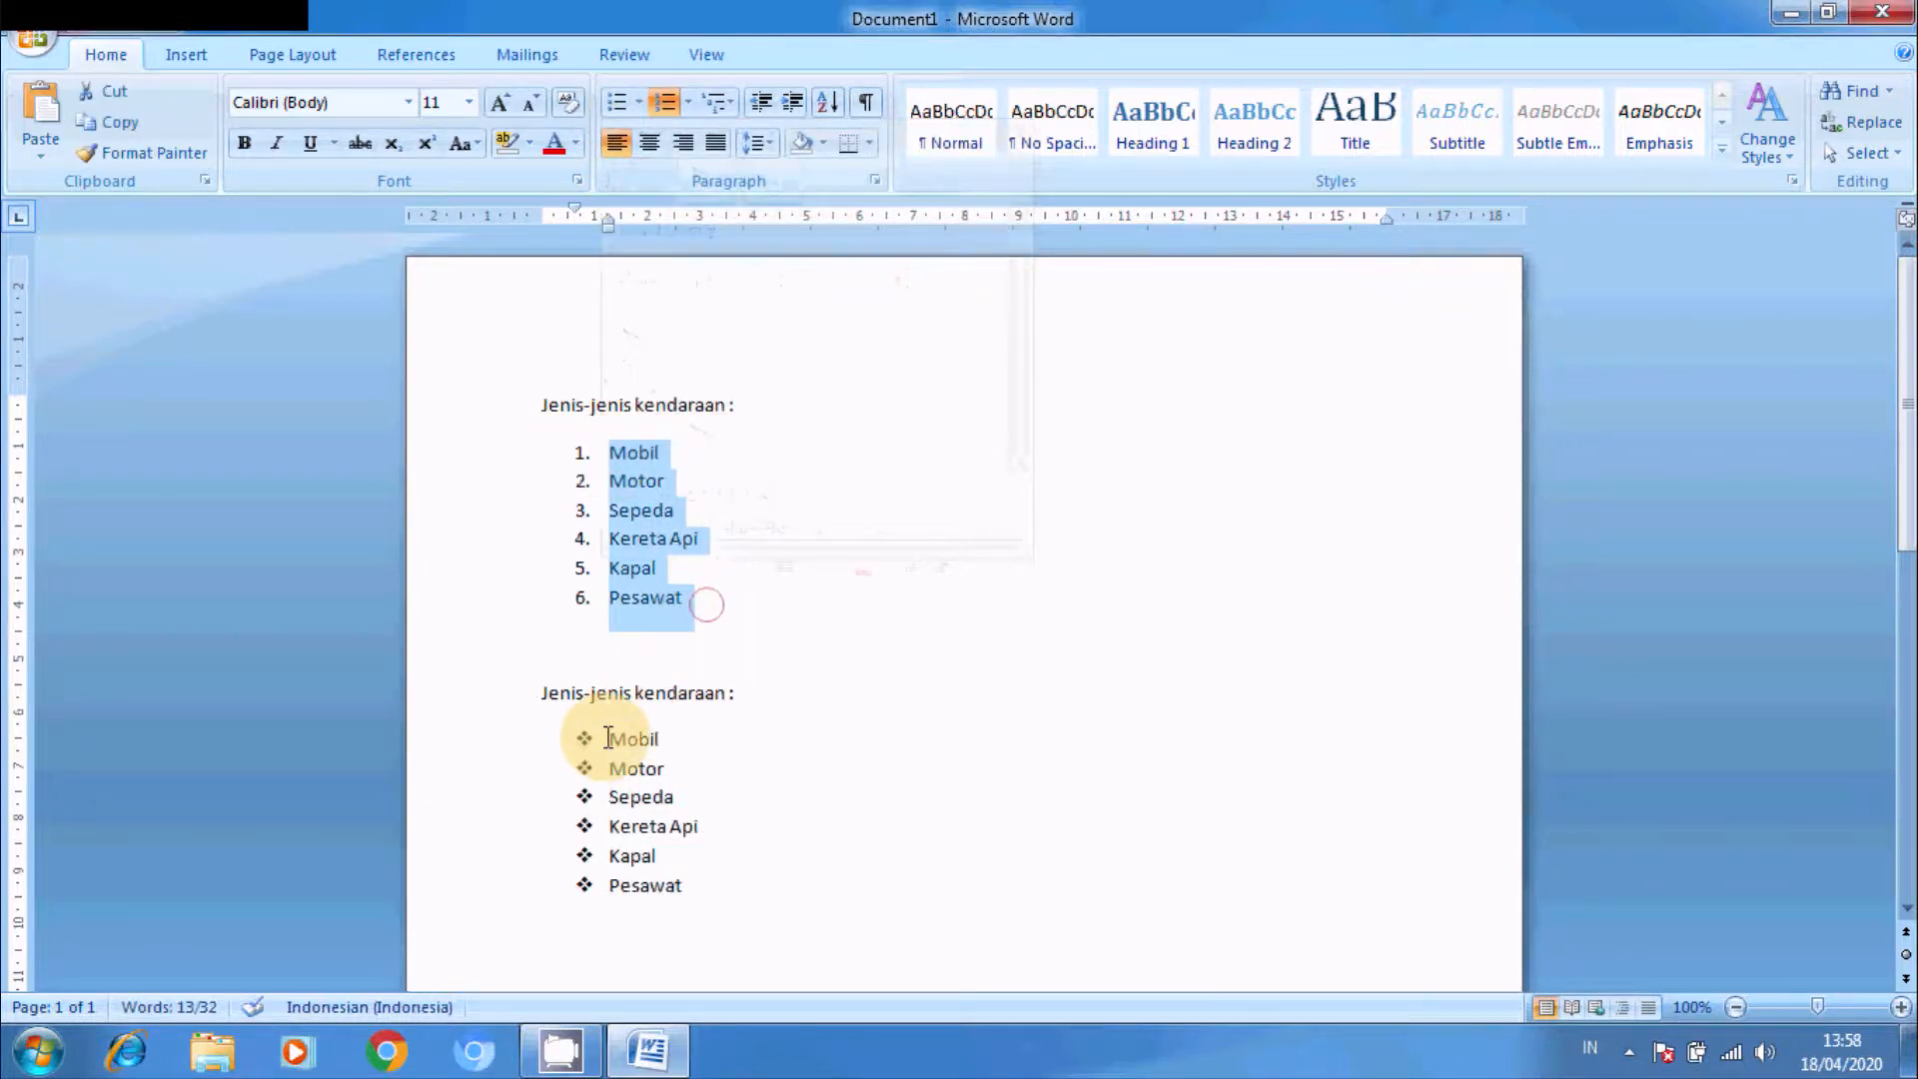
drag(602, 739, 679, 892)
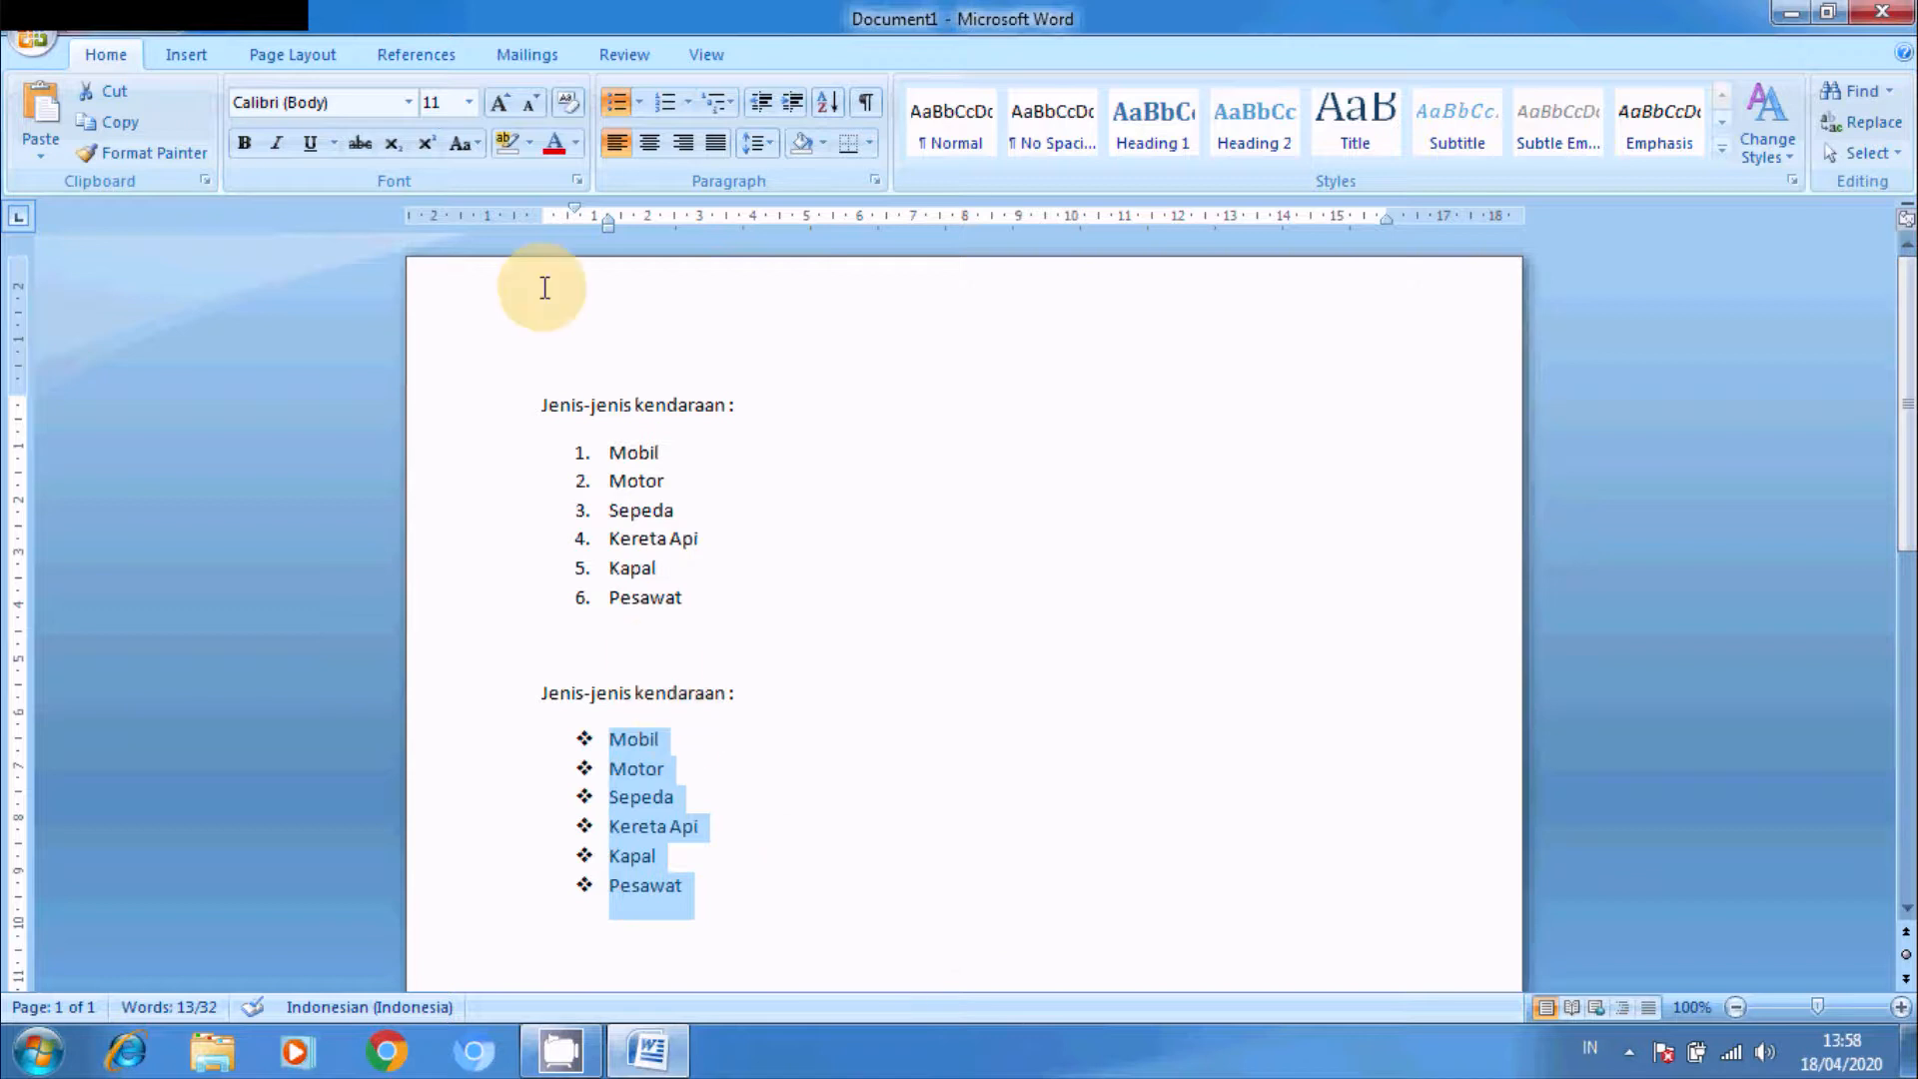
drag(613, 456, 693, 619)
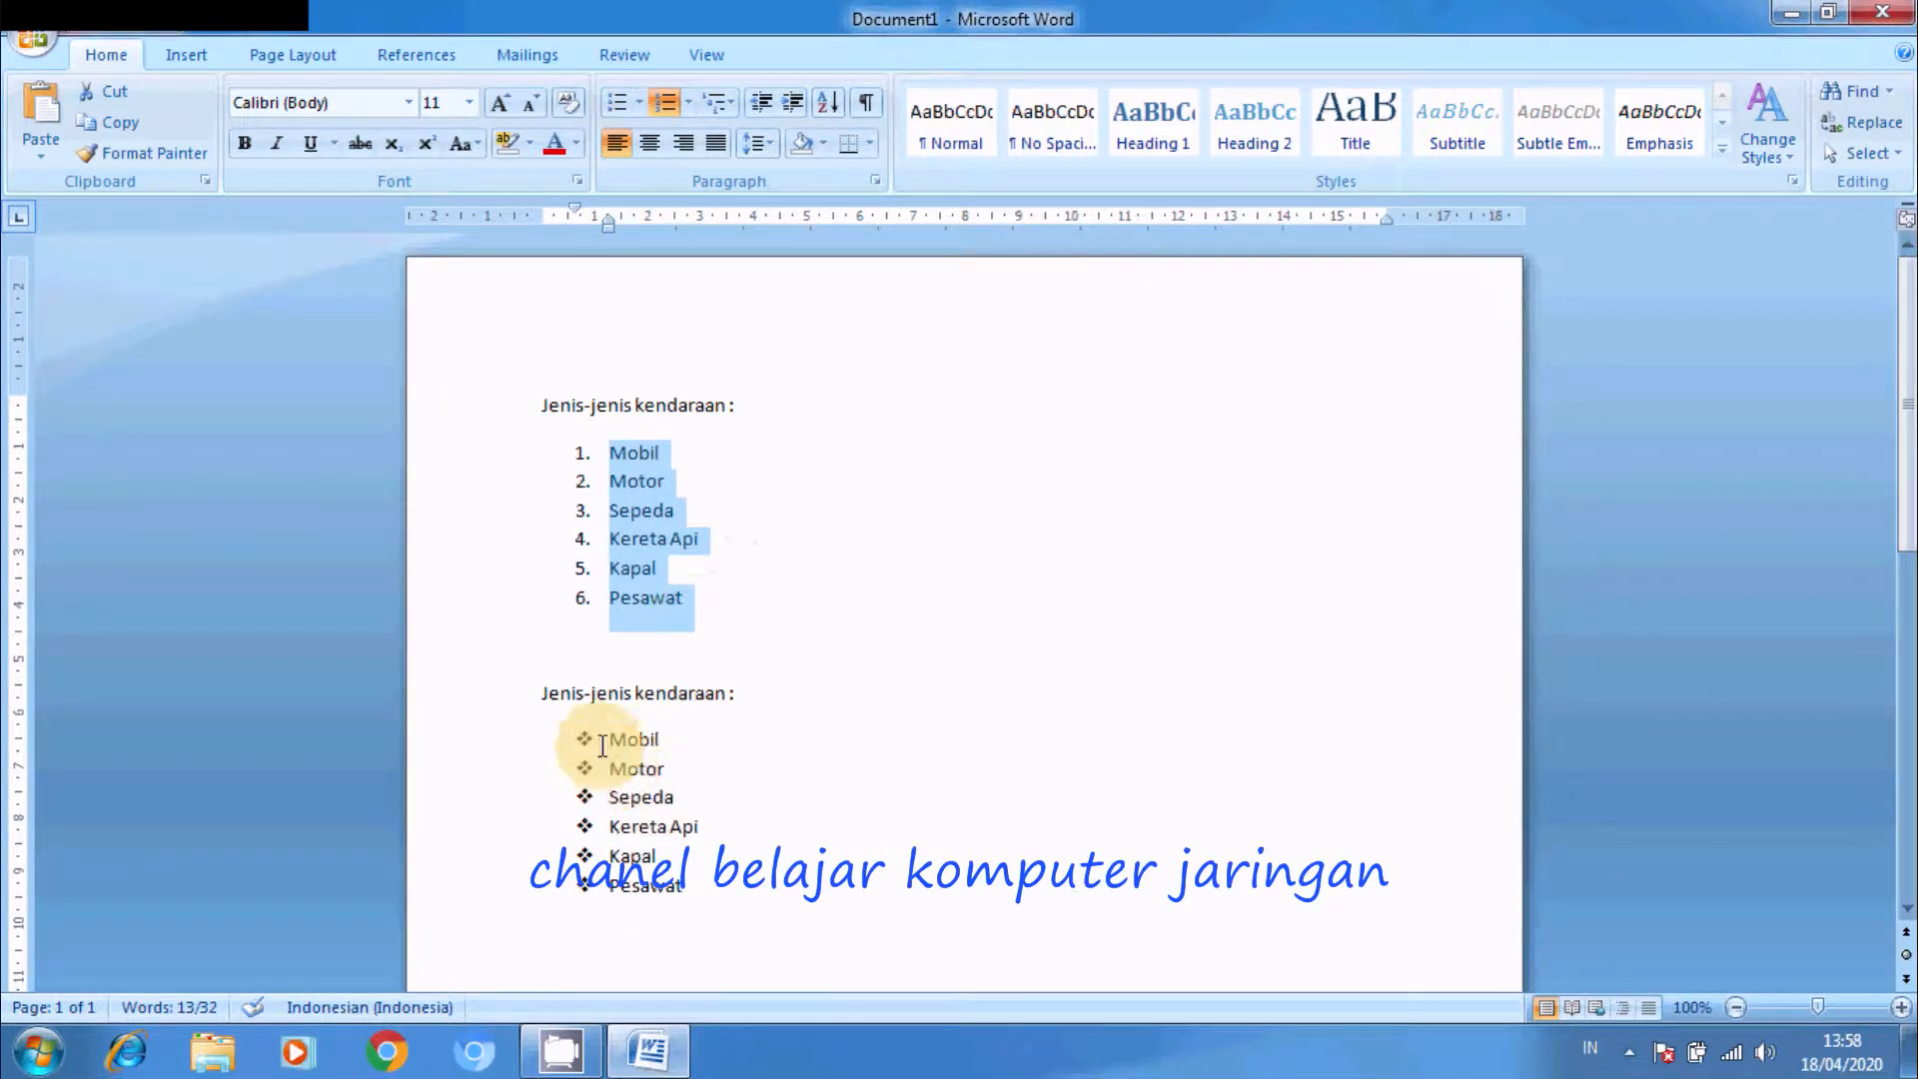
drag(608, 739, 709, 896)
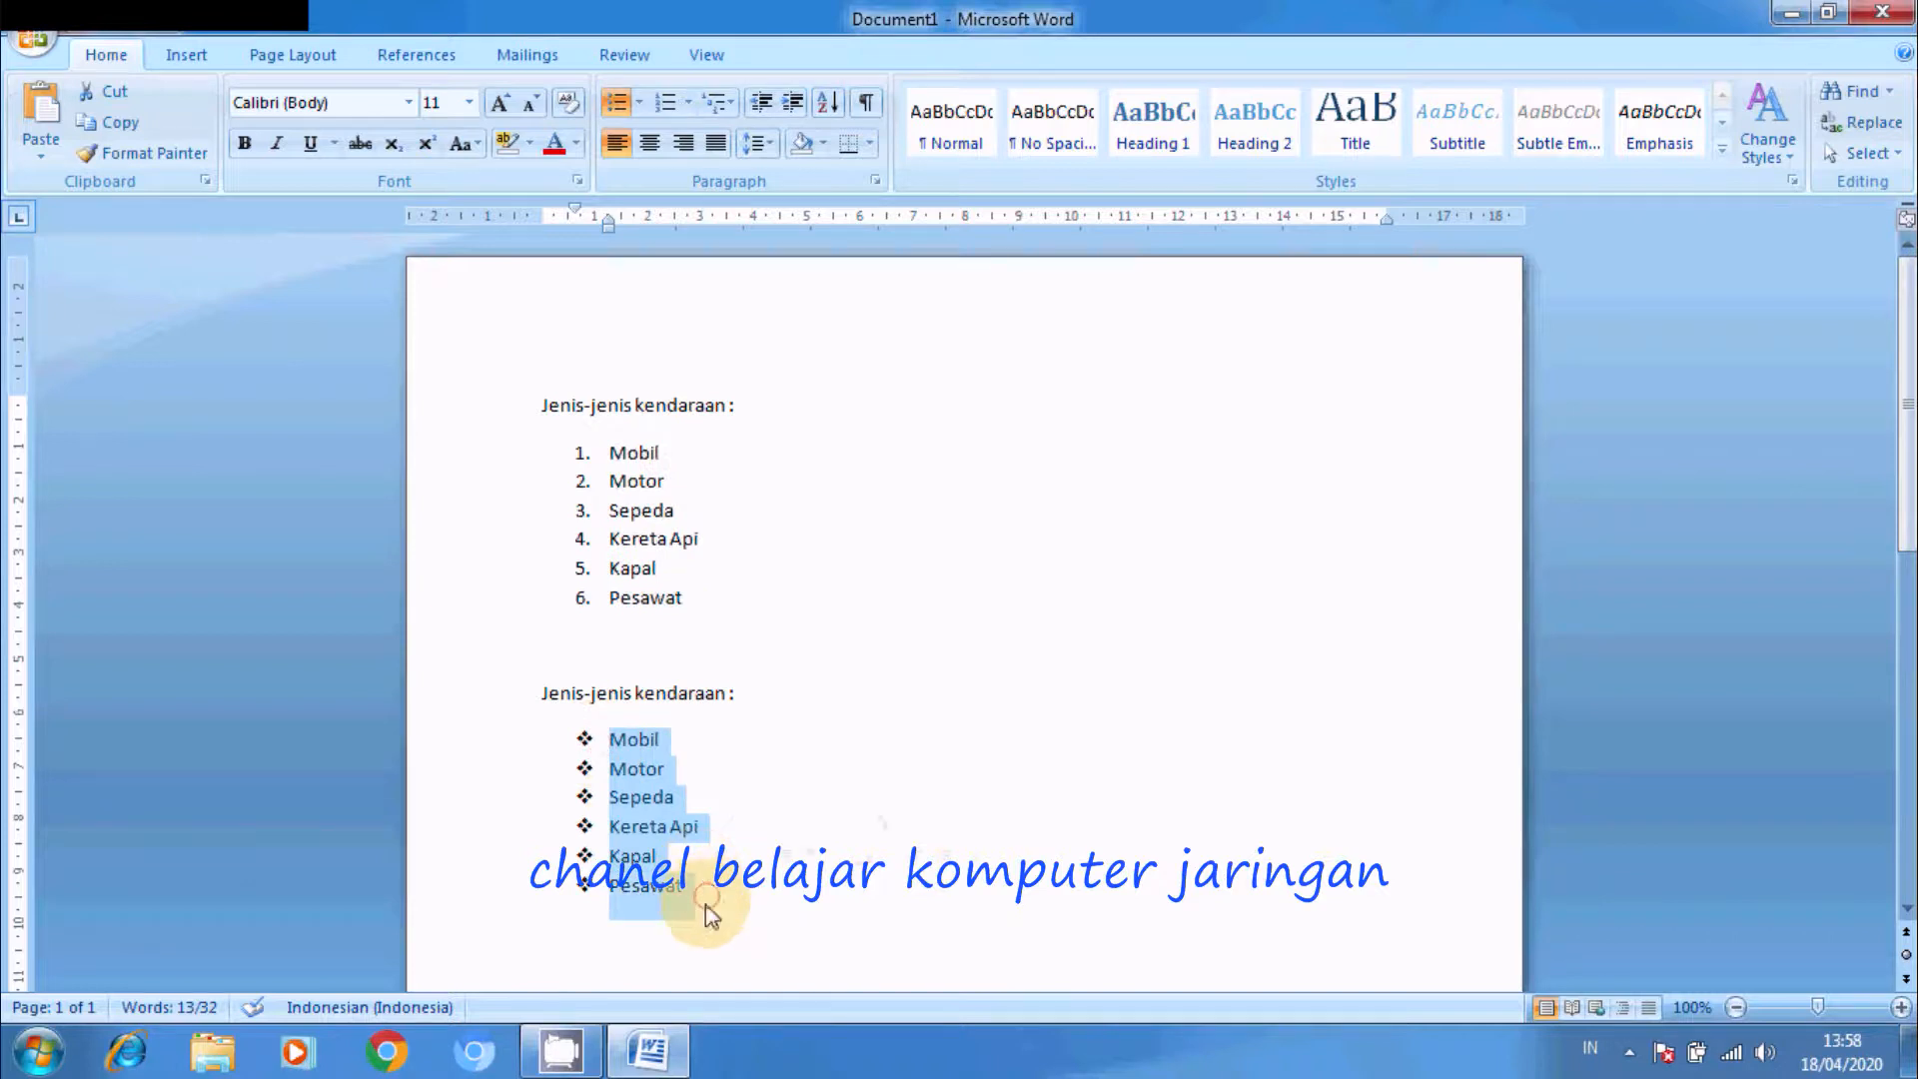
click(704, 905)
drag(610, 451, 676, 602)
drag(604, 740, 703, 892)
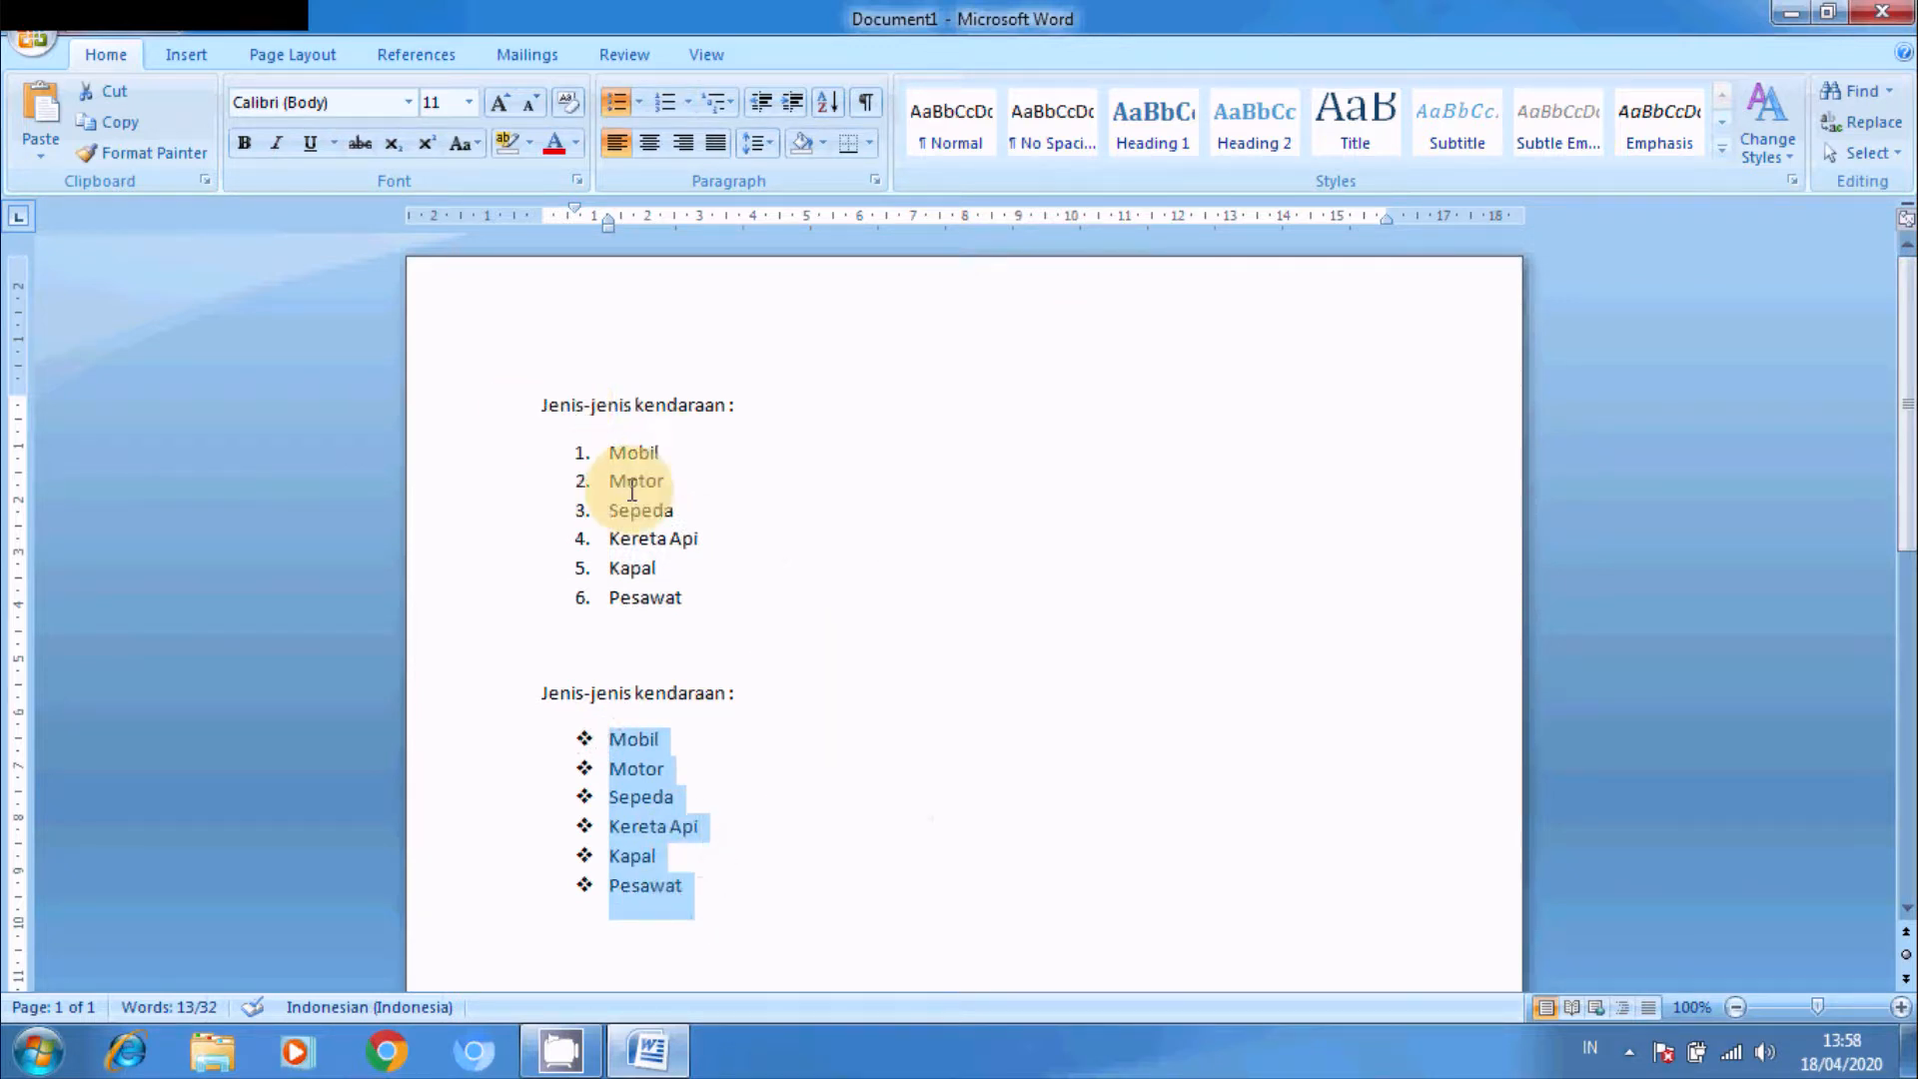
click(637, 101)
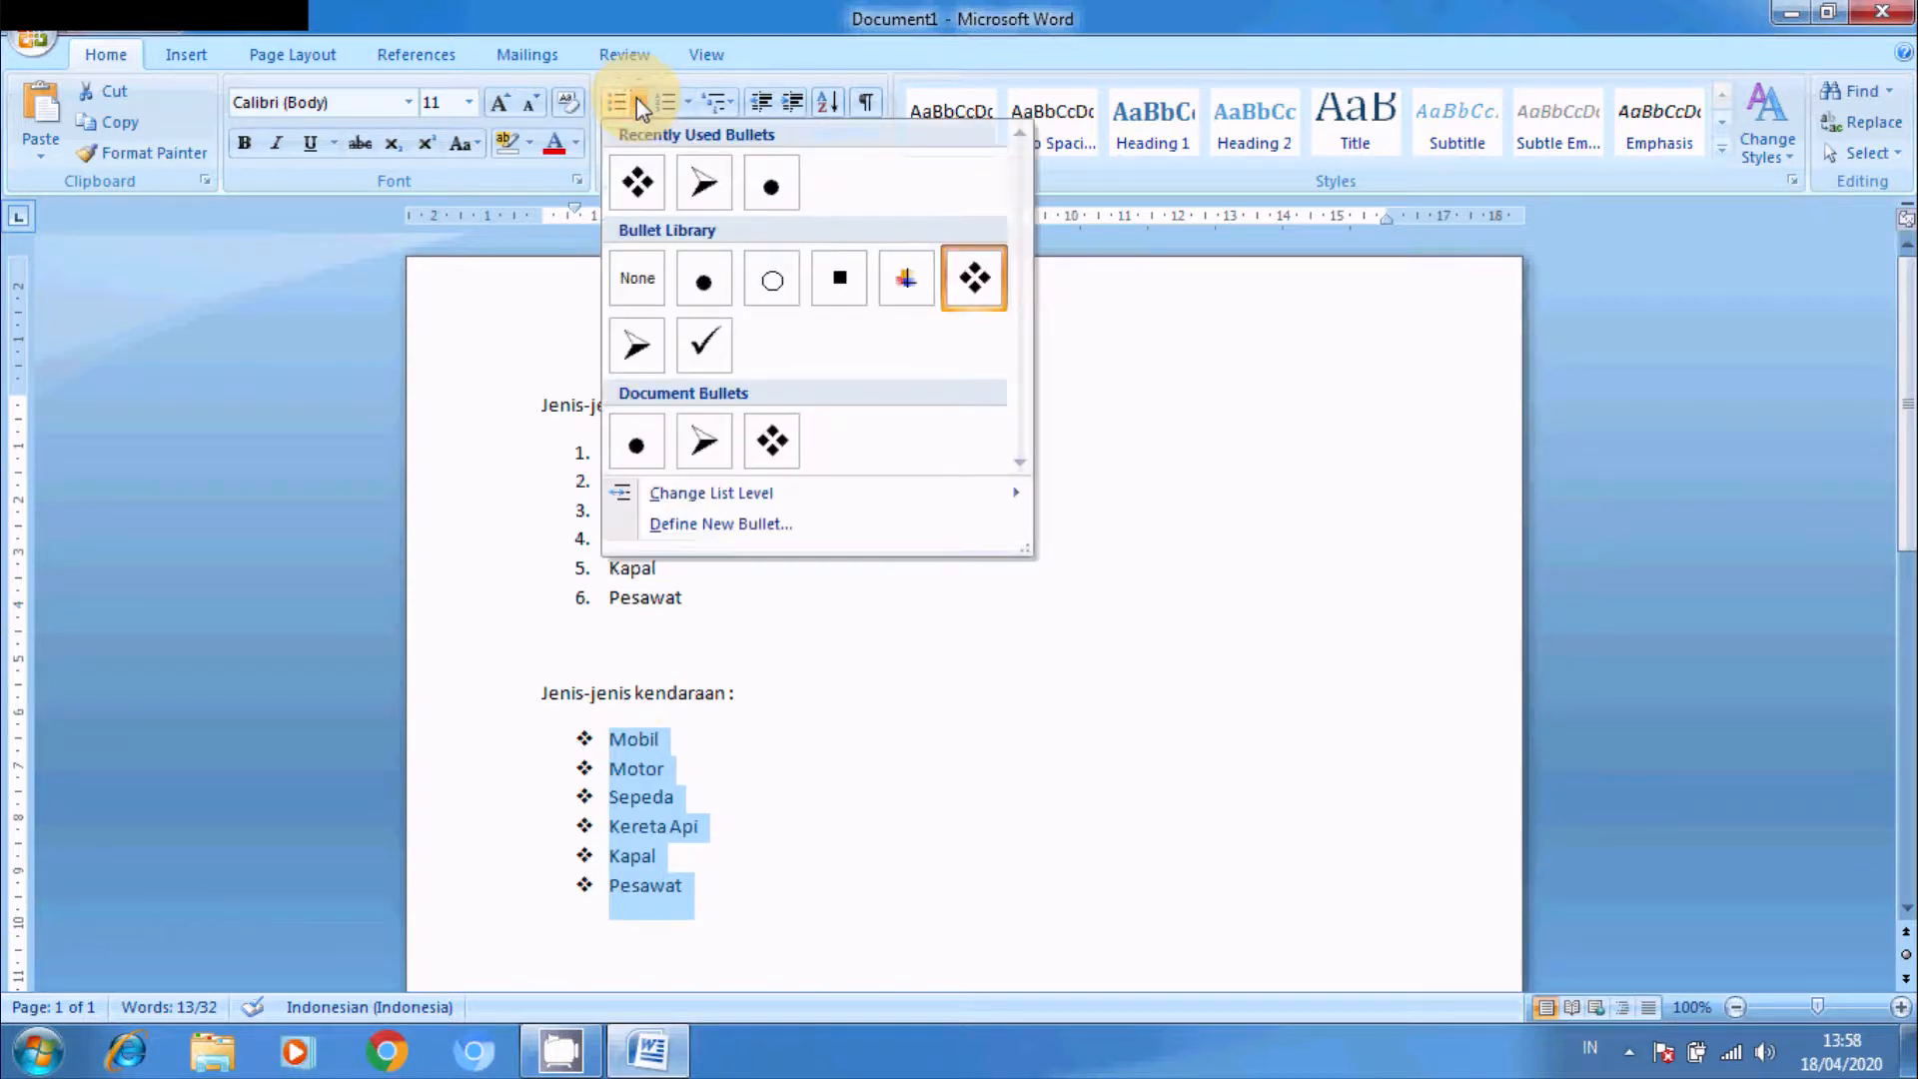
click(688, 101)
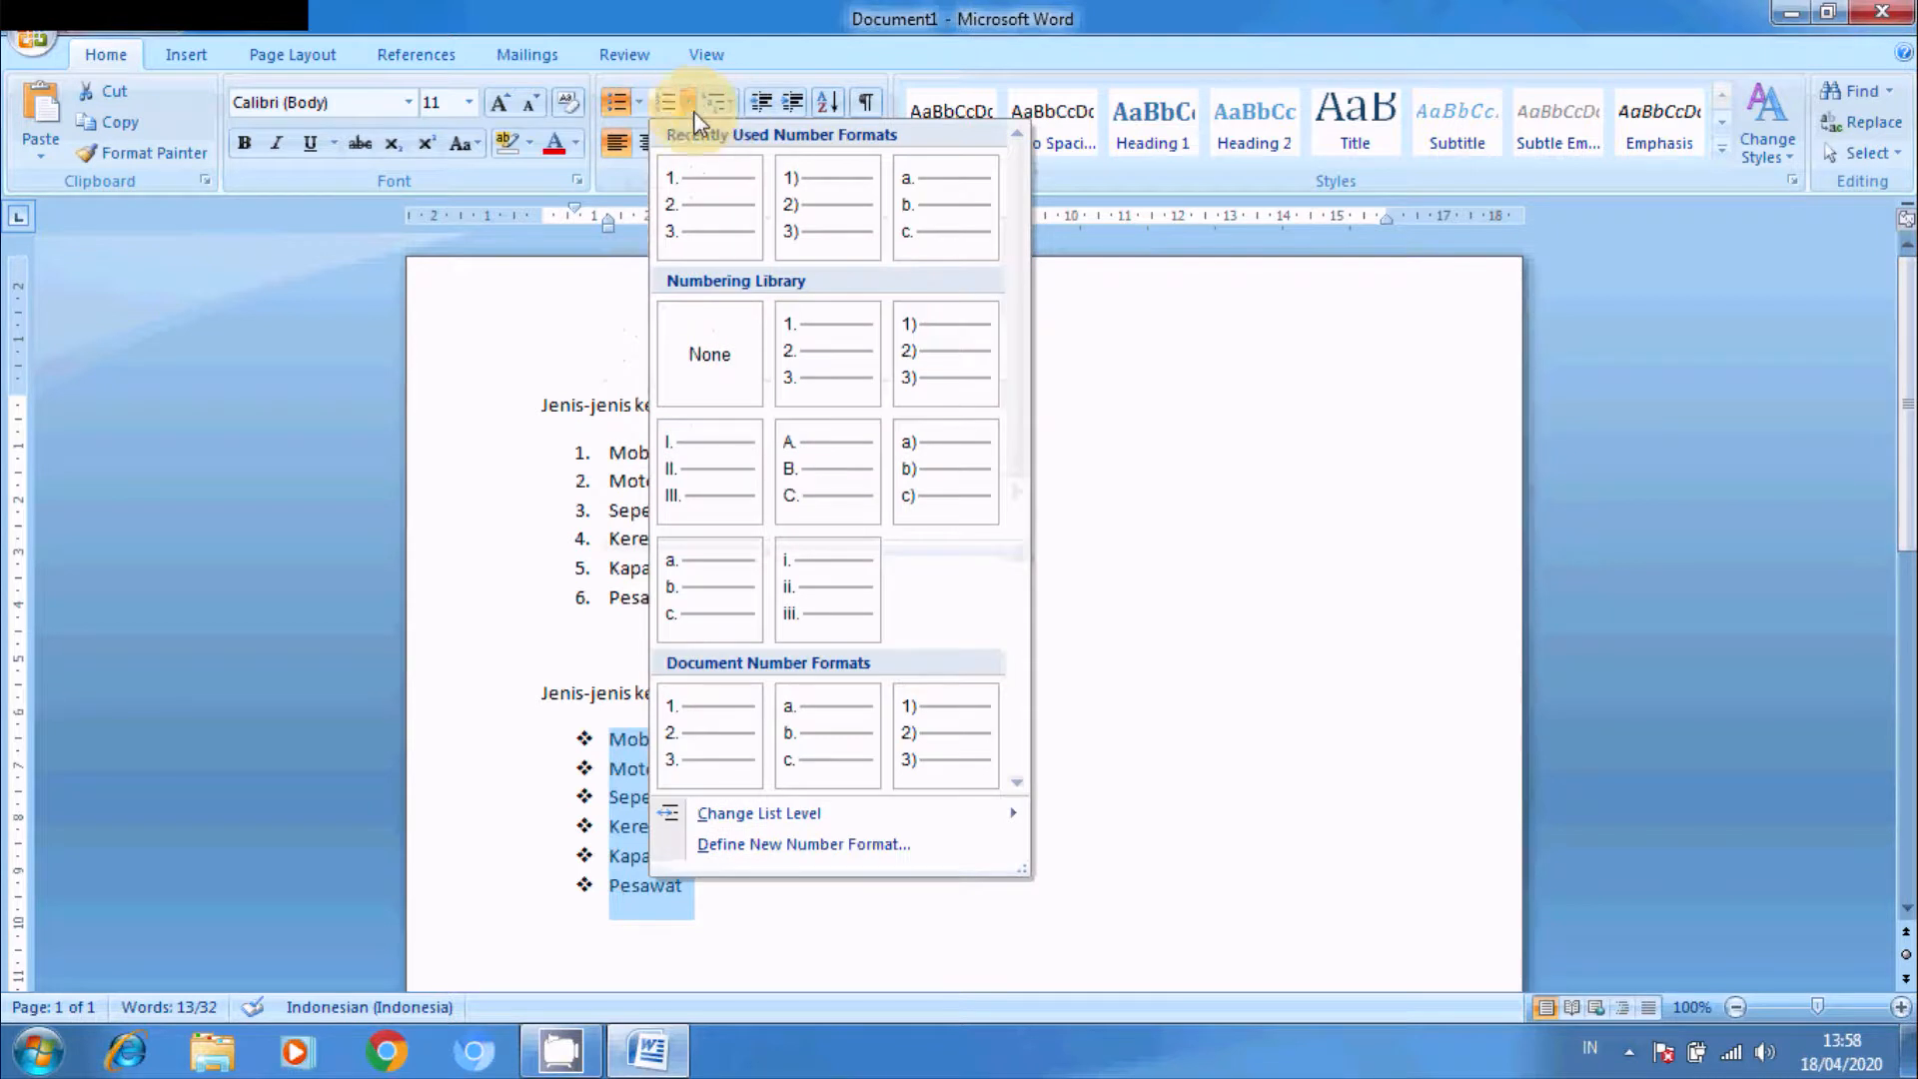
click(520, 569)
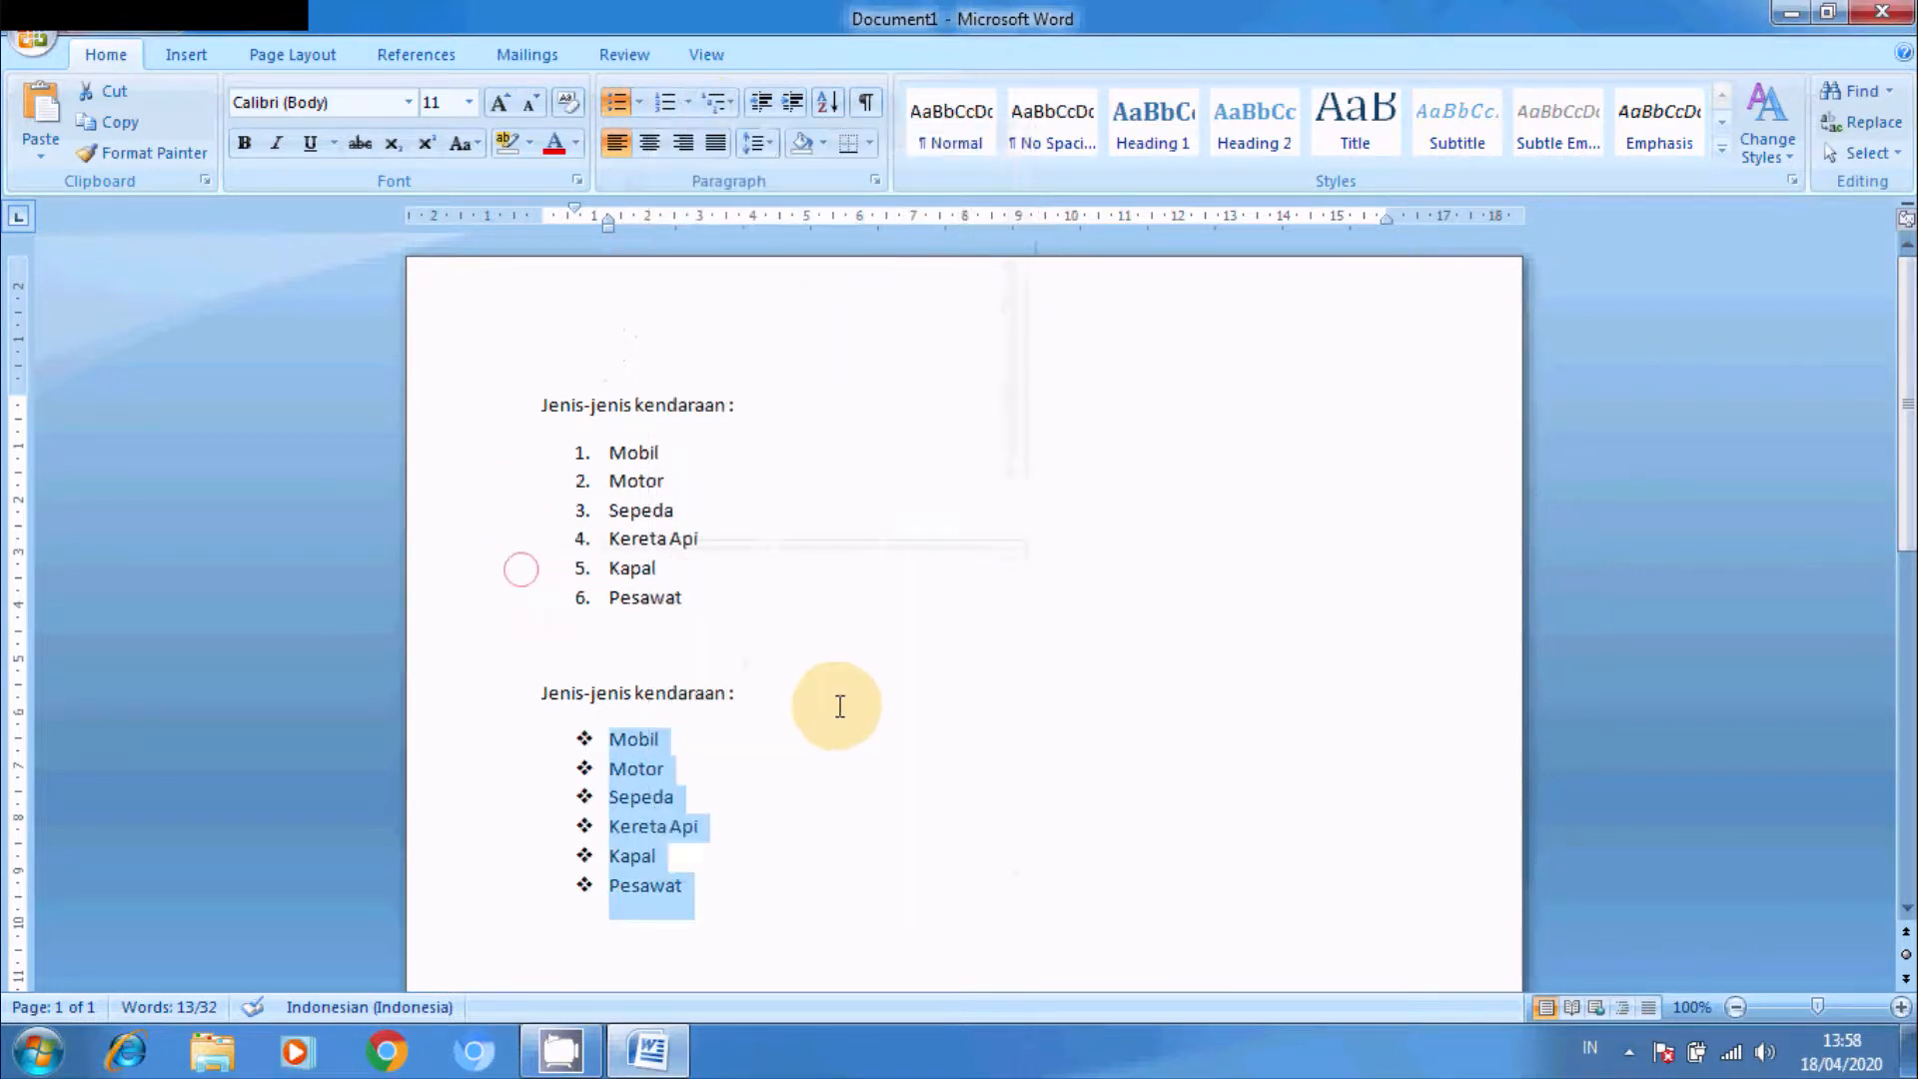
Step: End the diamond-bulleted list after Pesawat and add the heading "Jenis-jenis Kendaraan :" below it, separated by a blank line
click(717, 891)
key(Return)
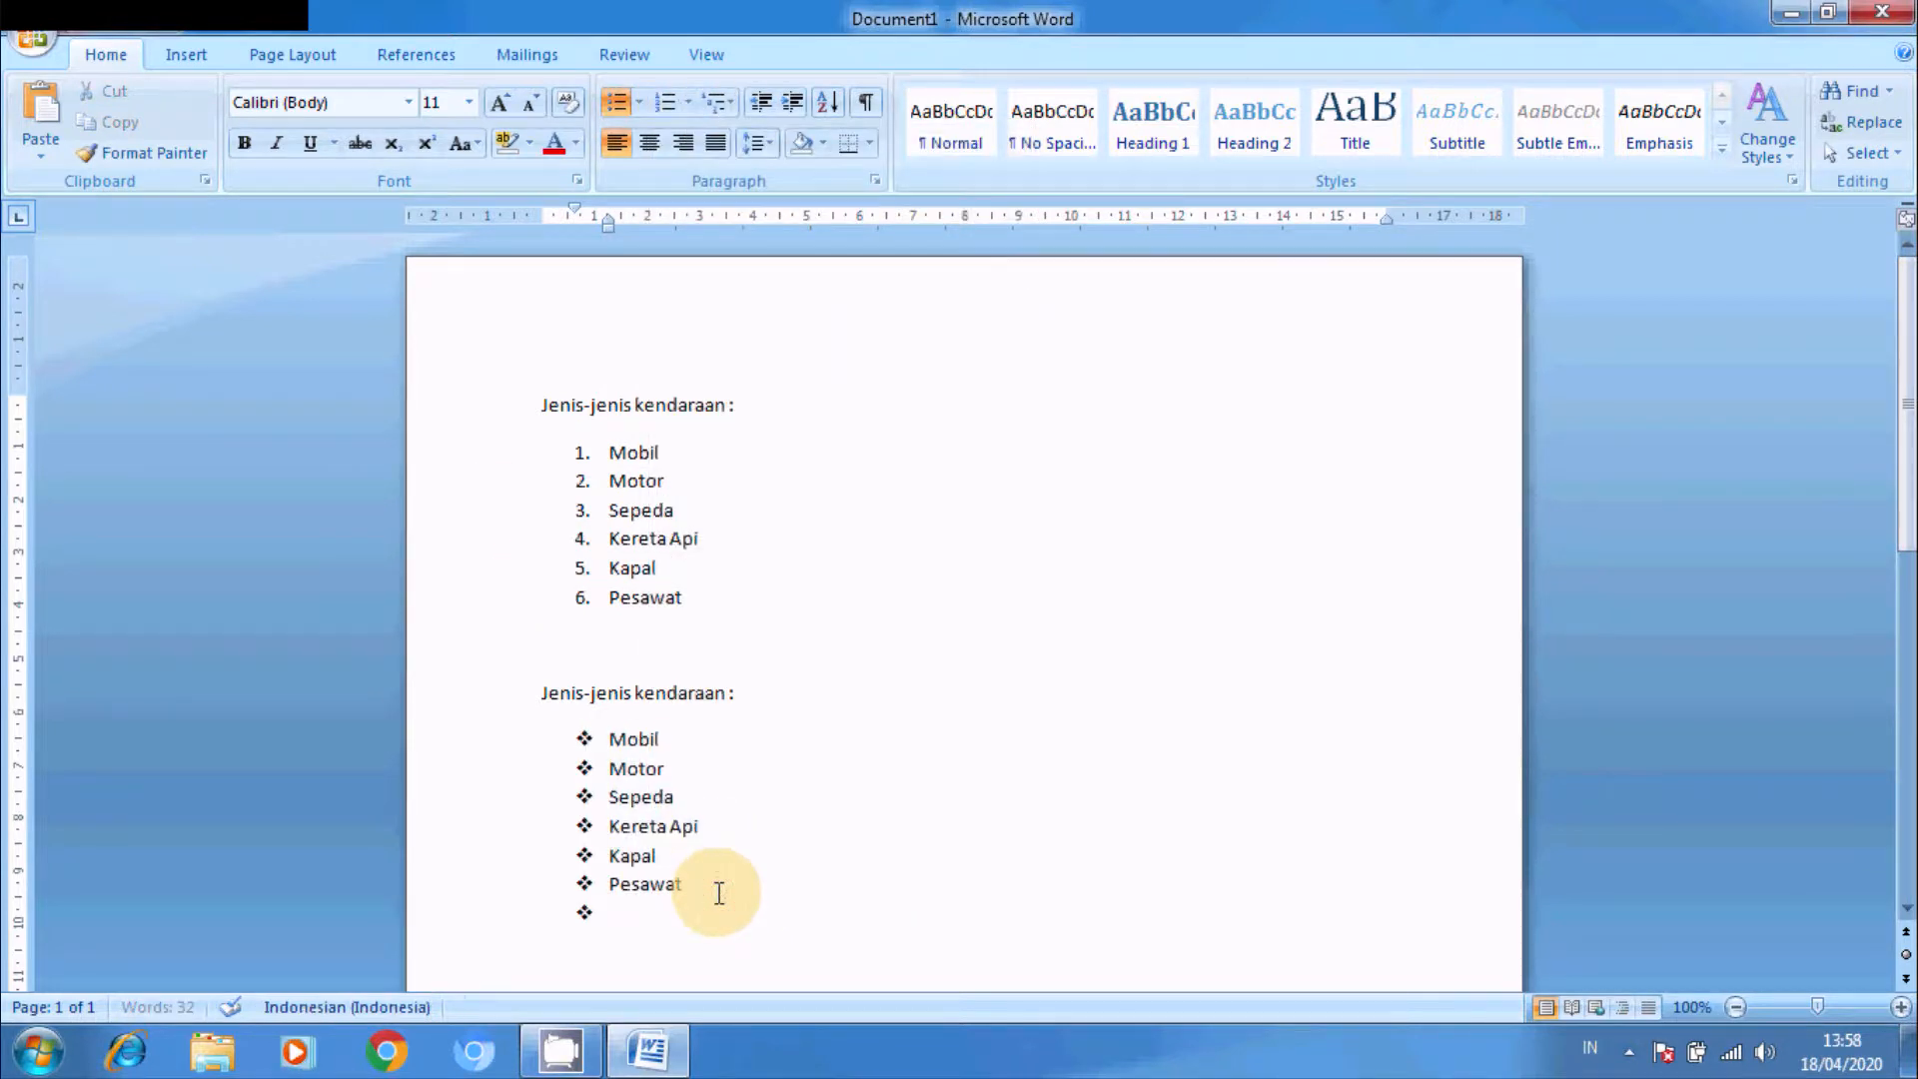
key(Return)
key(Return)
text(J)
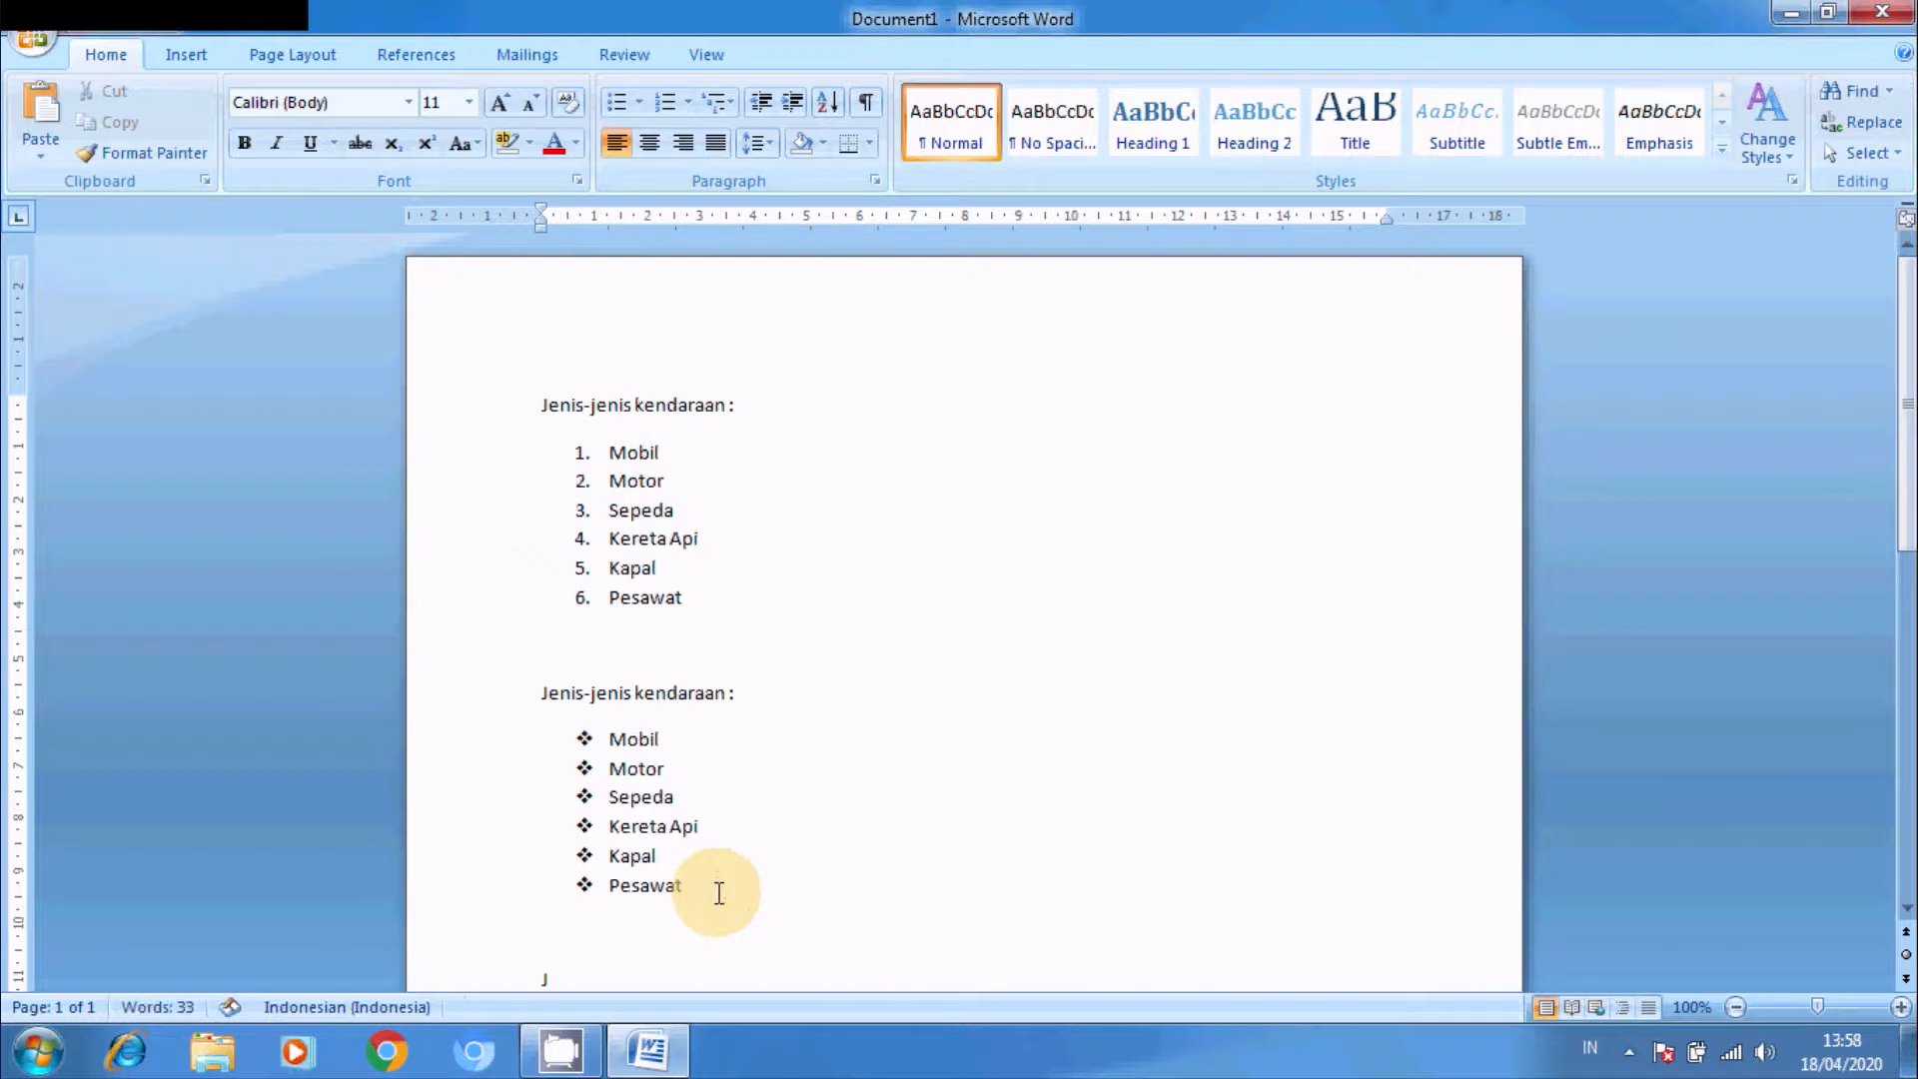
text(enis-jenis Kenda)
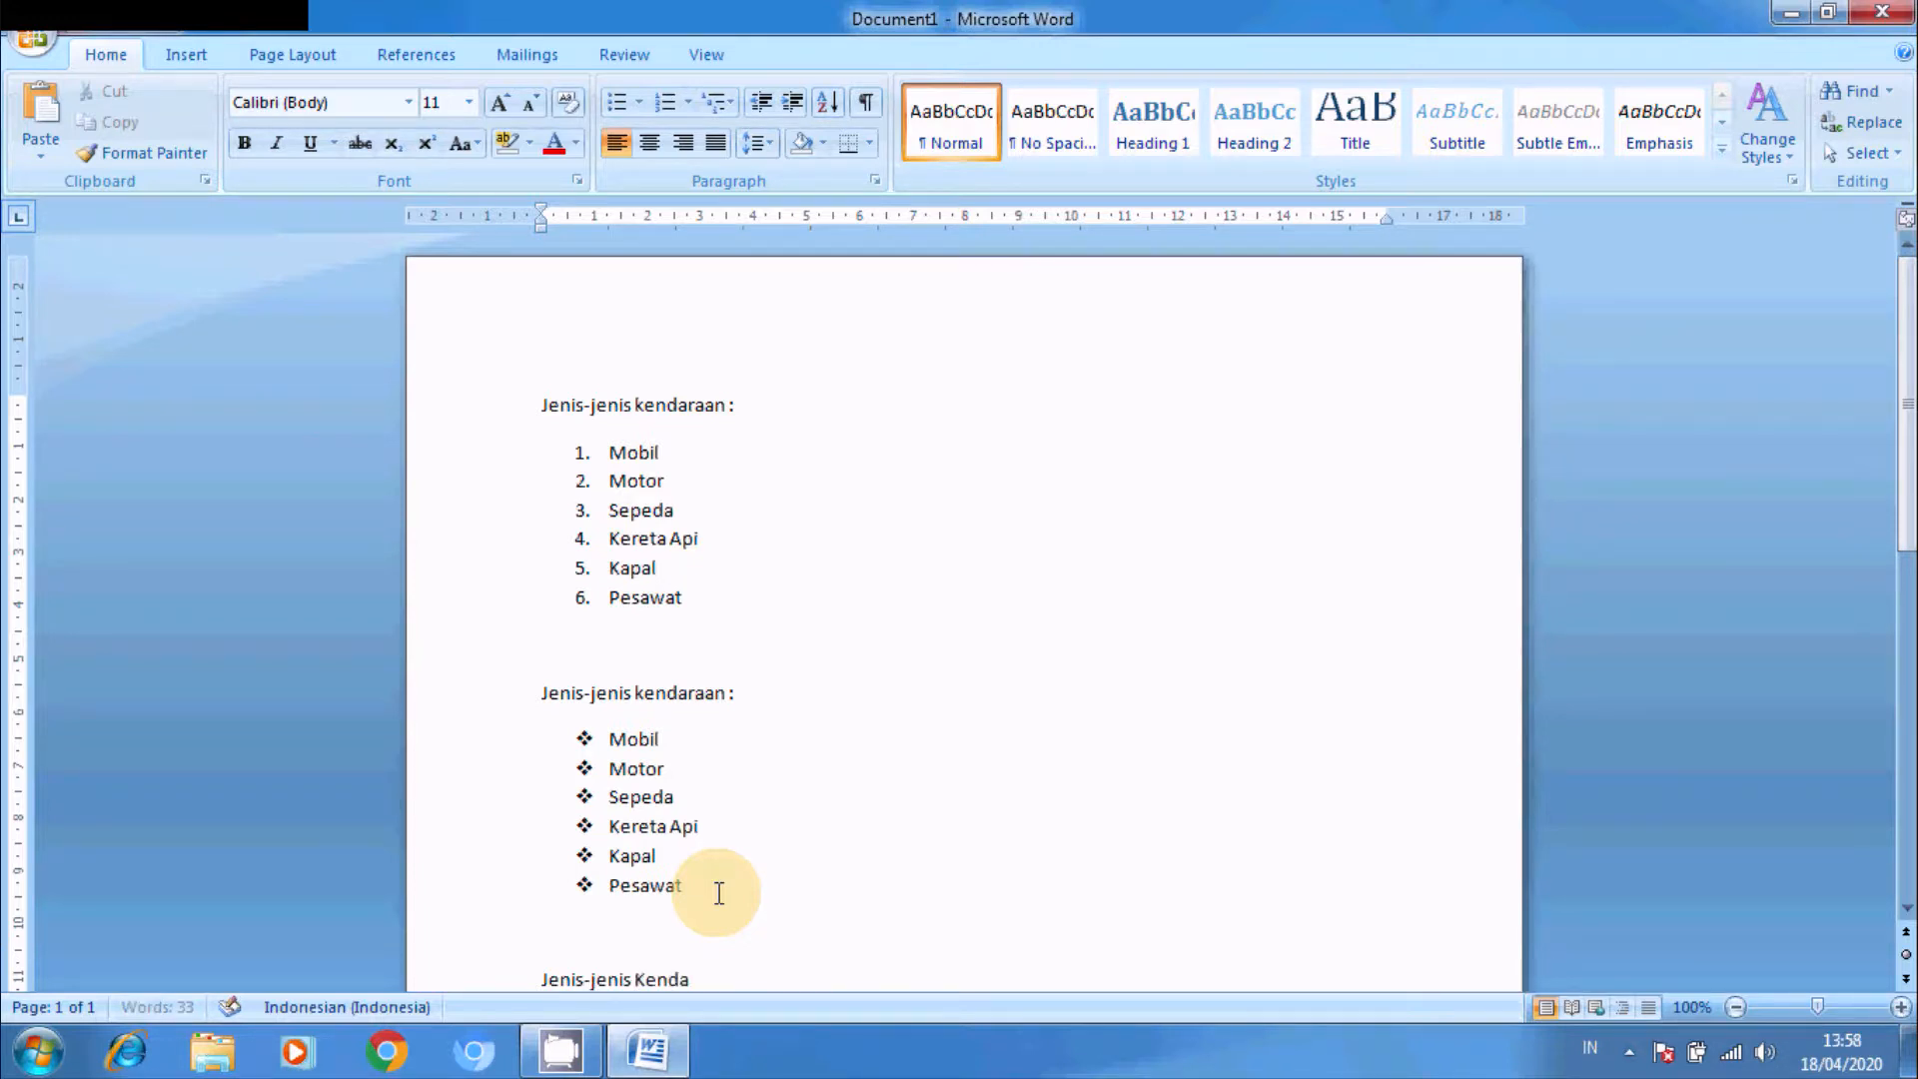
text(raan :)
key(Return)
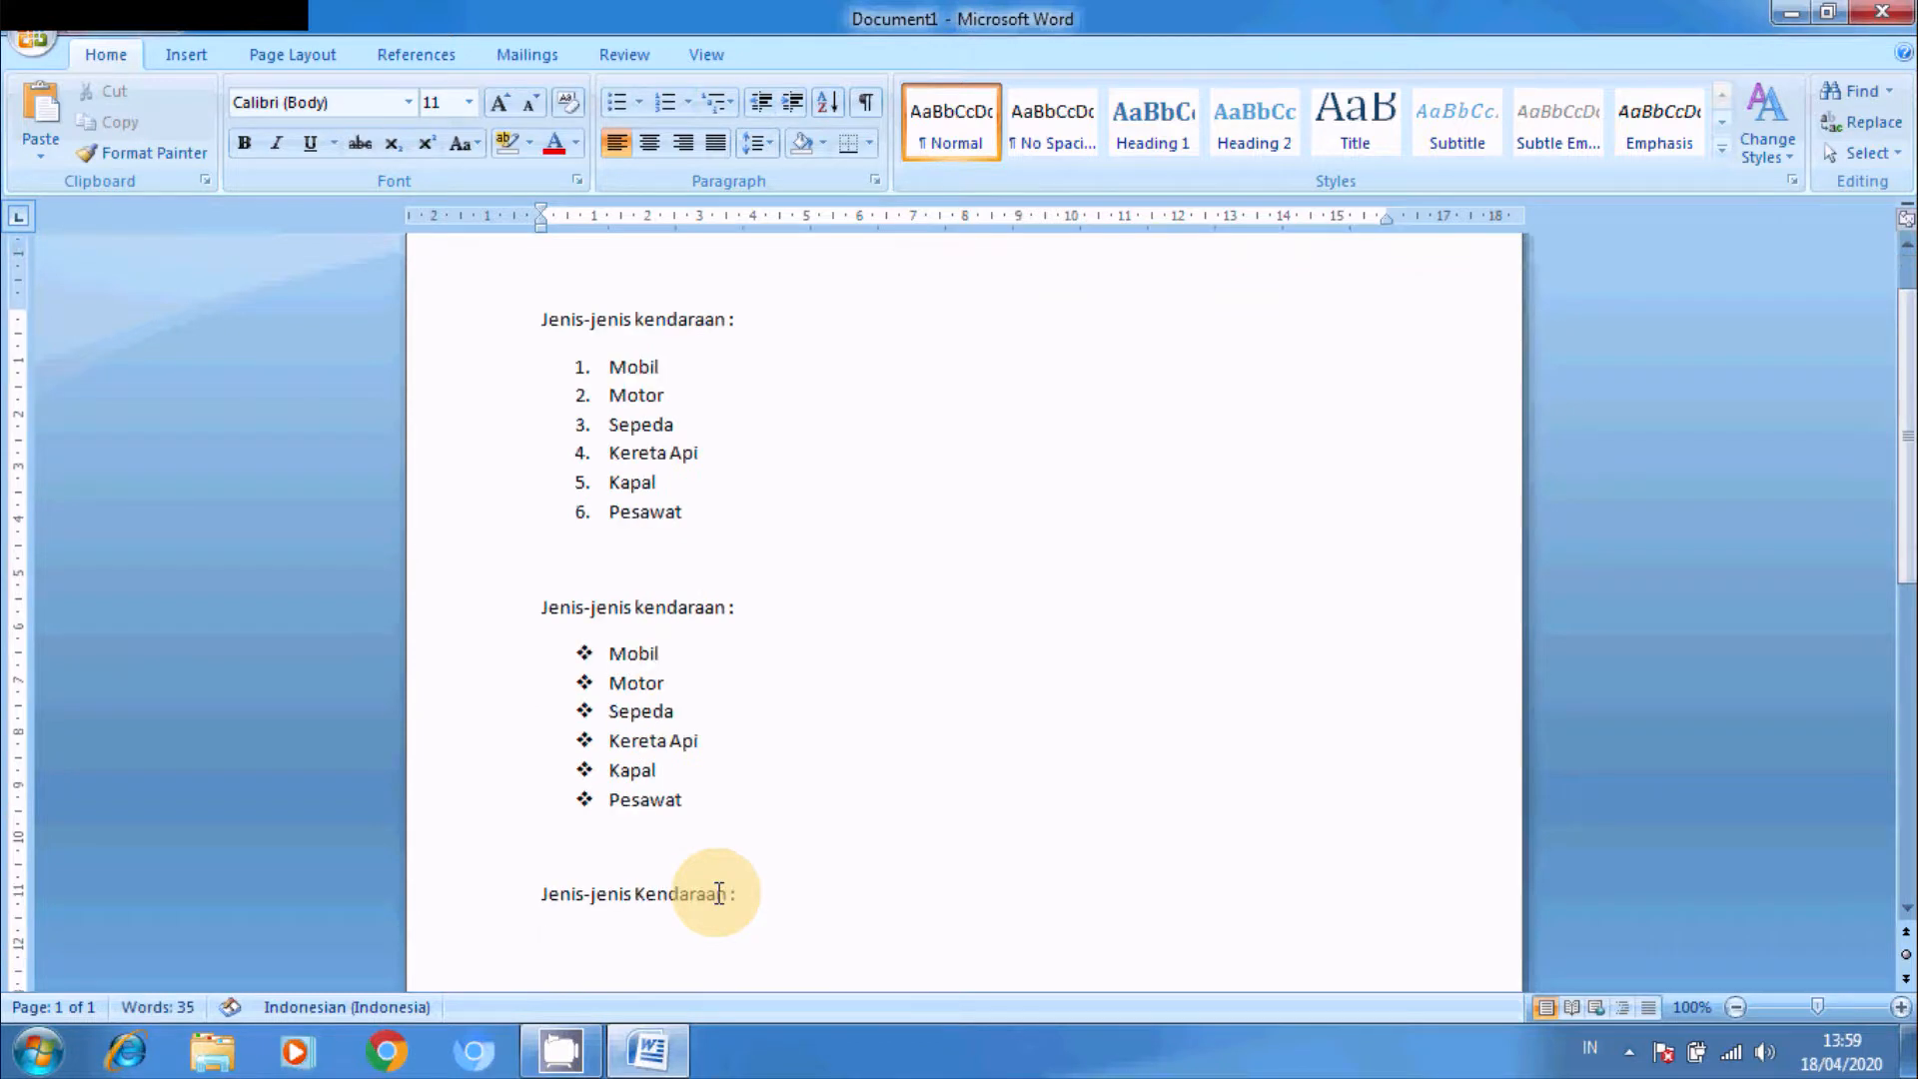
Step: Start an automatic 1., 2., 3. list under the new heading with Mobil, Motor and Sepeda, and end the numbering after Sepeda
text(1.)
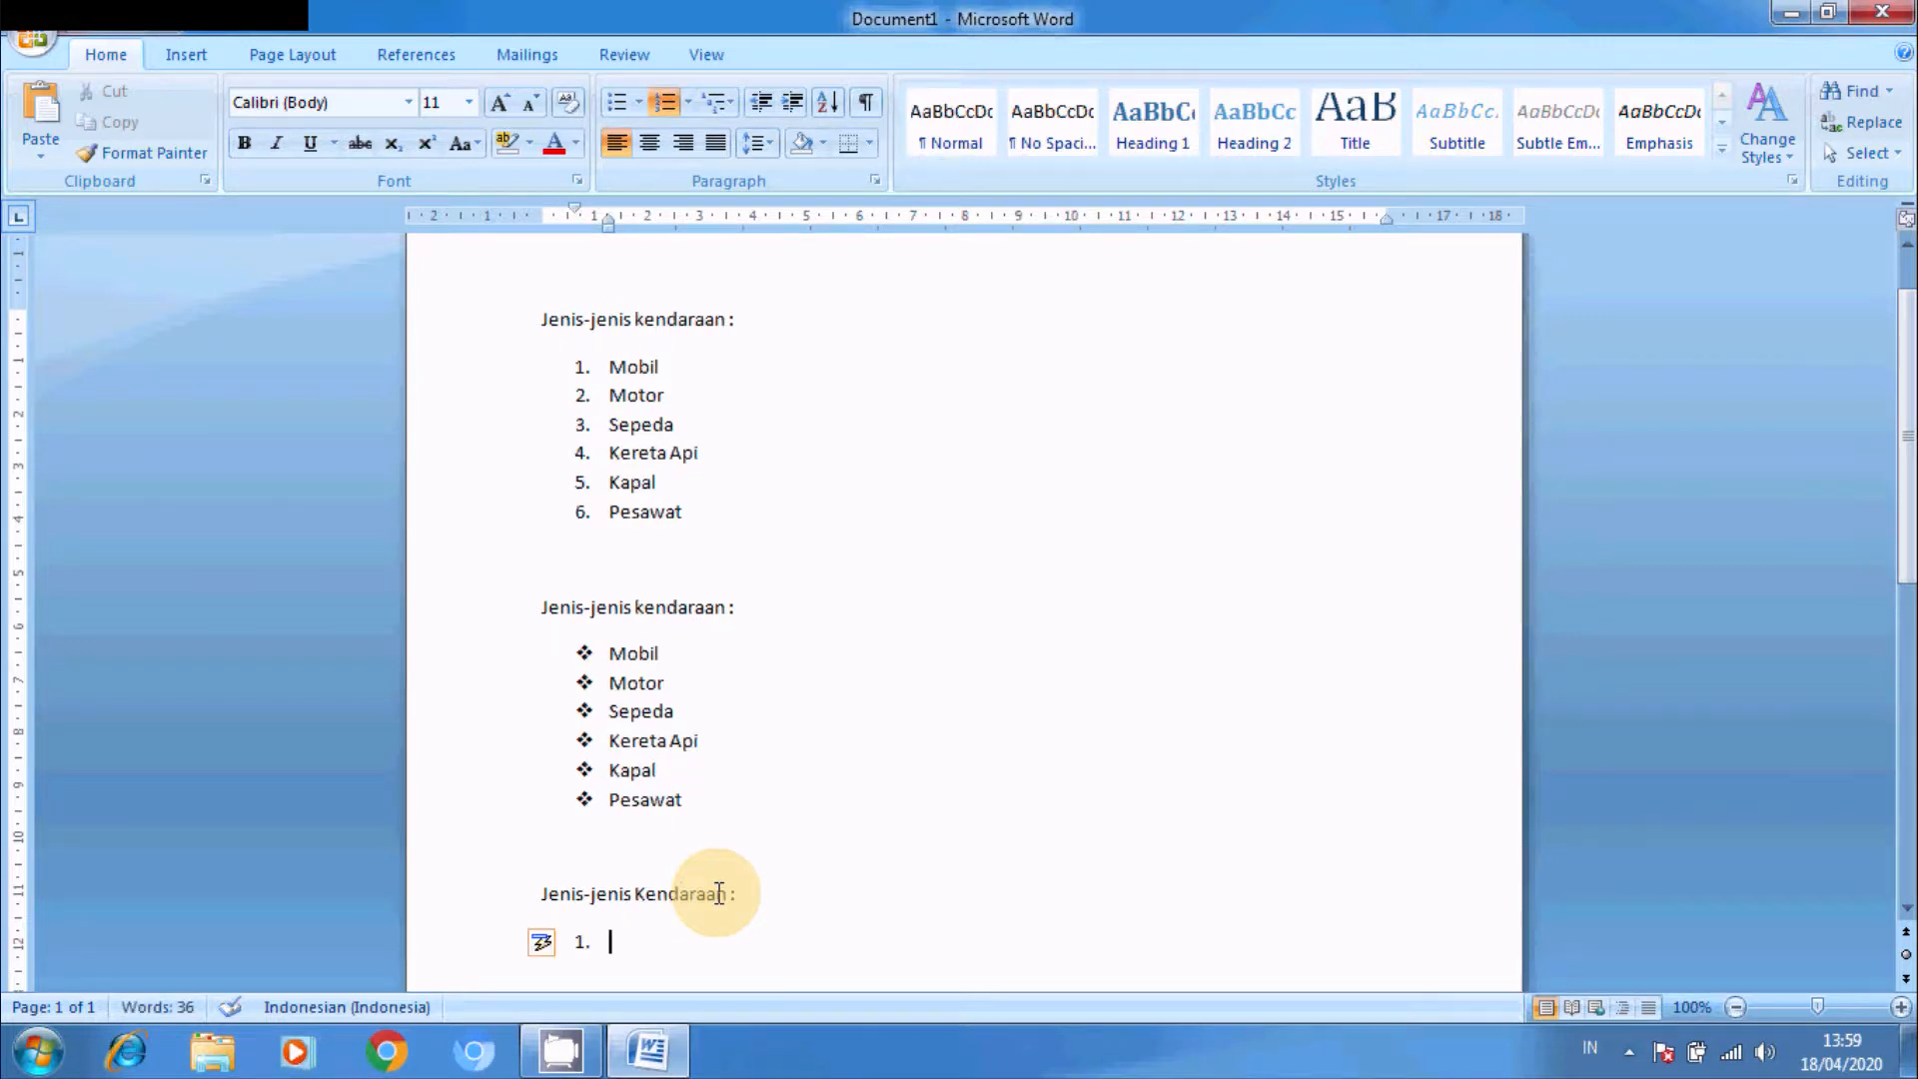
text( Mobil)
key(Return)
text(Mot)
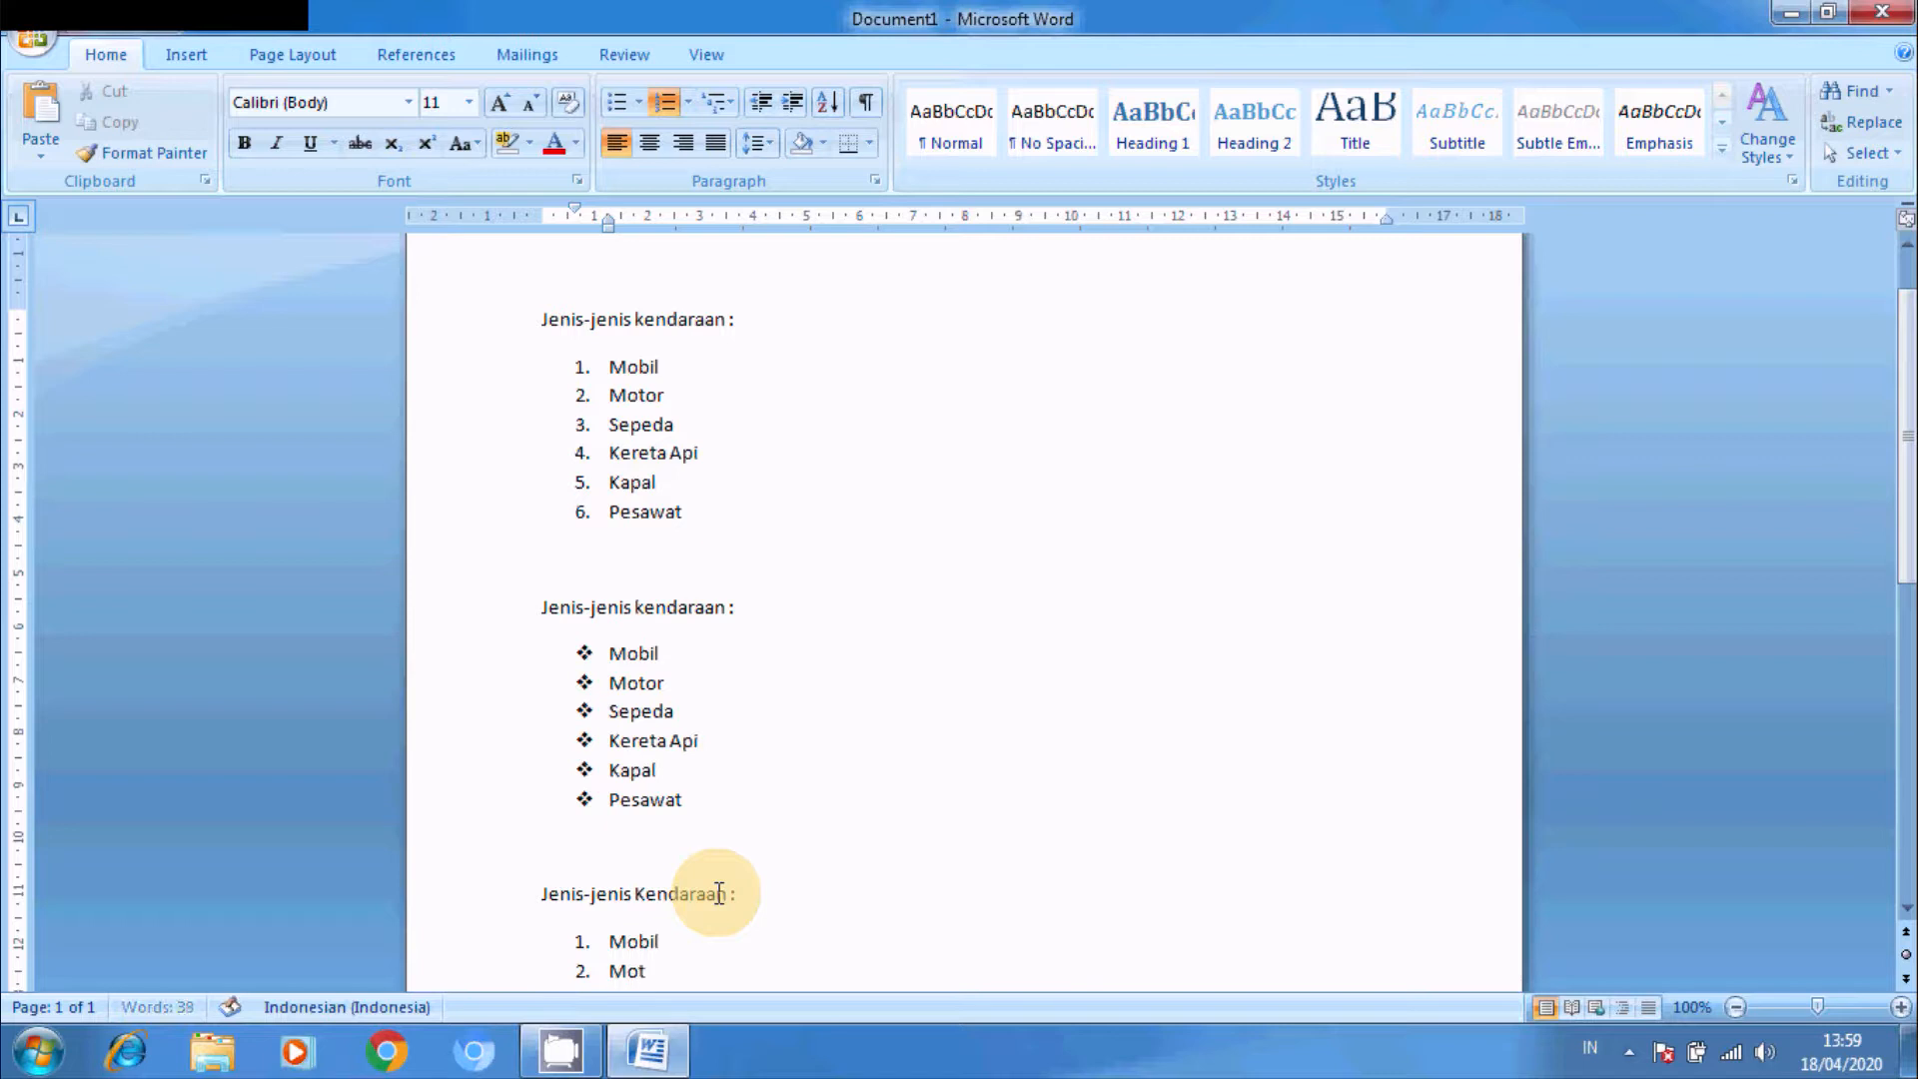
text(or)
key(Return)
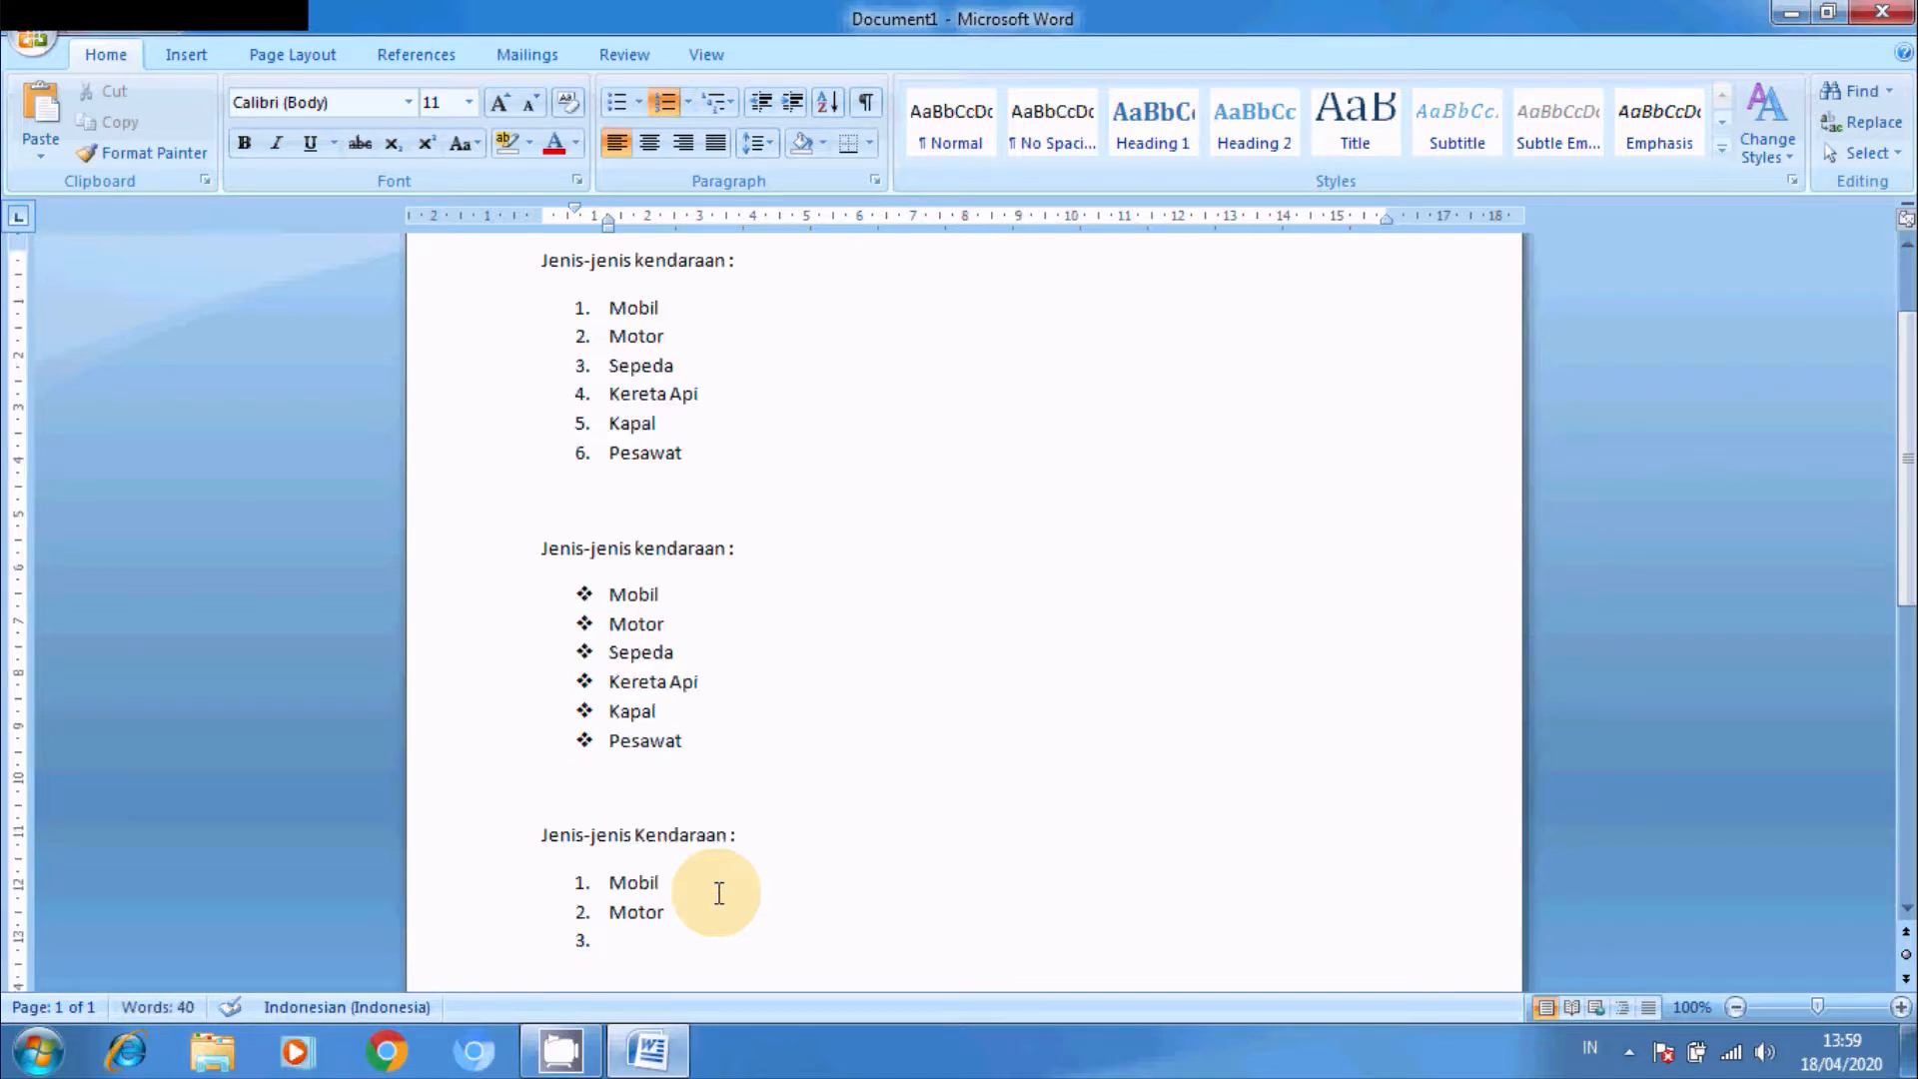
text(Sepeda)
key(Return)
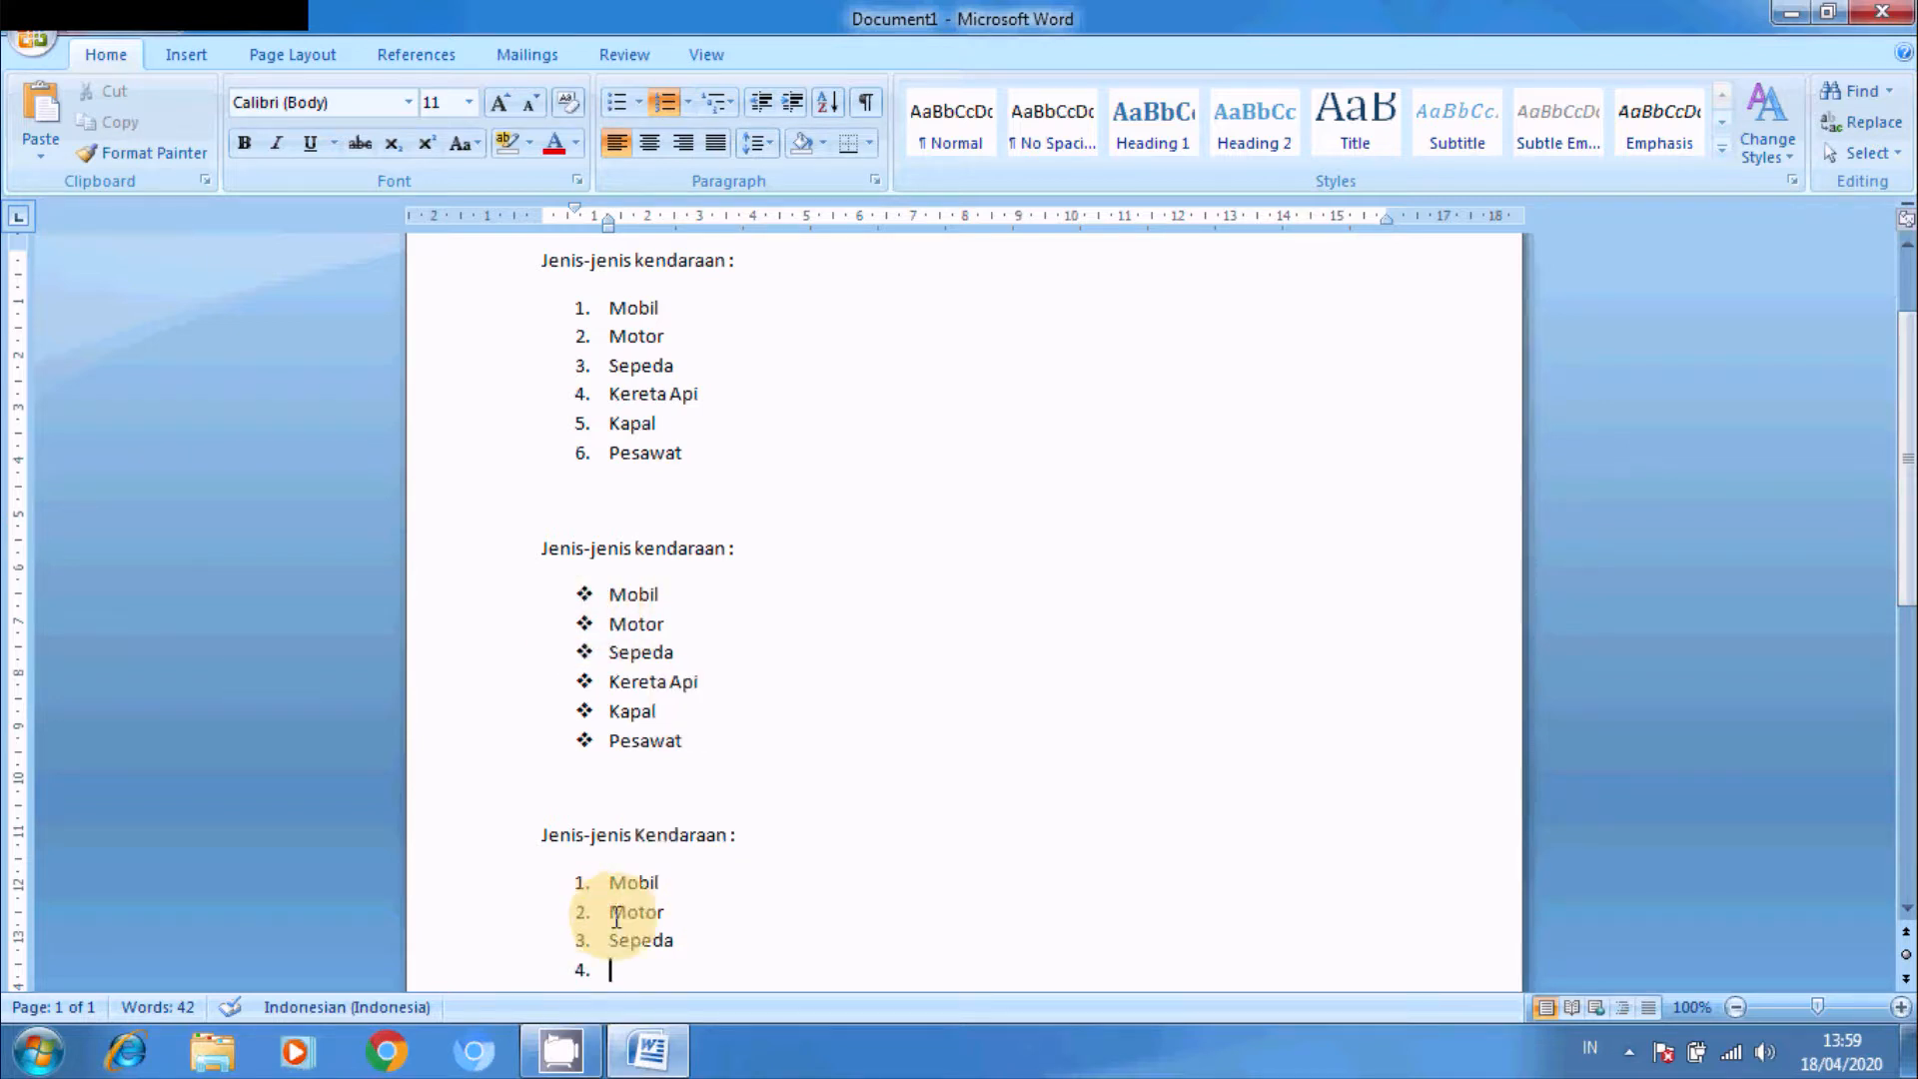
key(BackSpace)
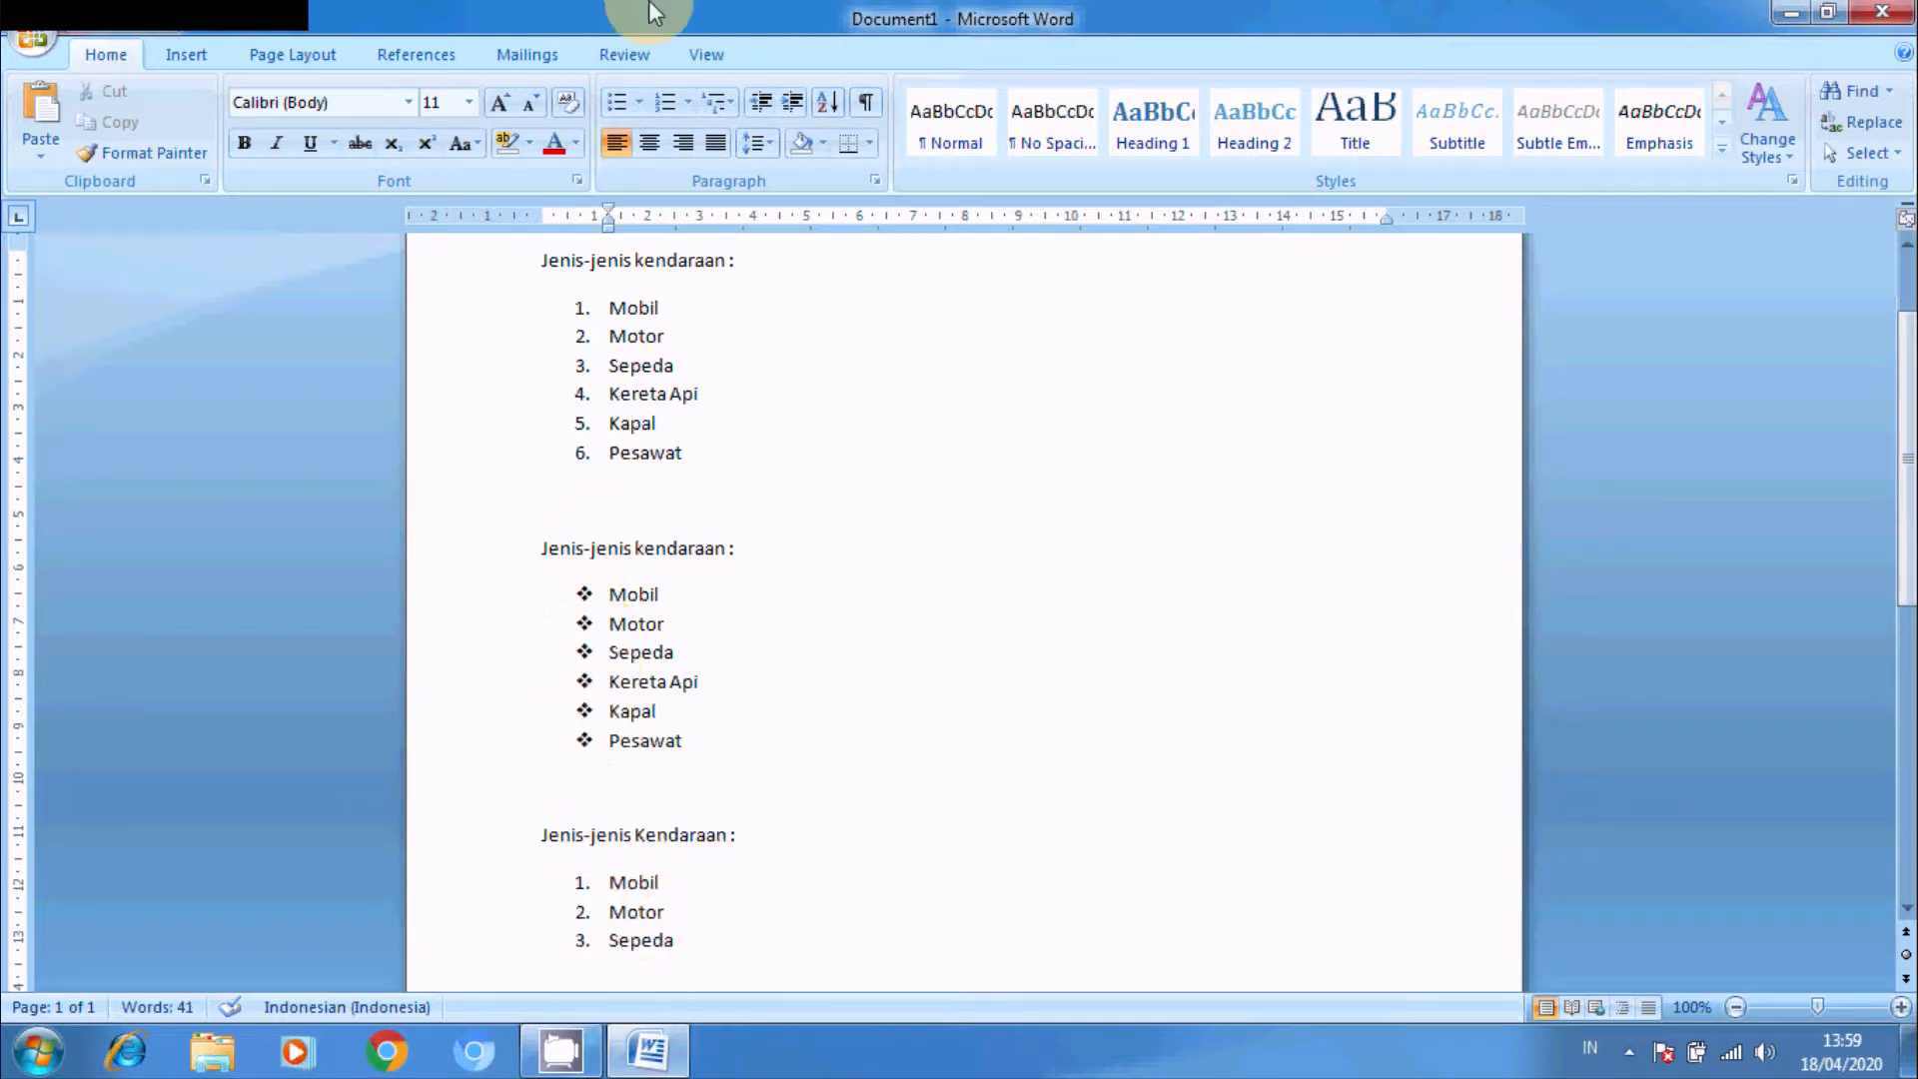
click(639, 104)
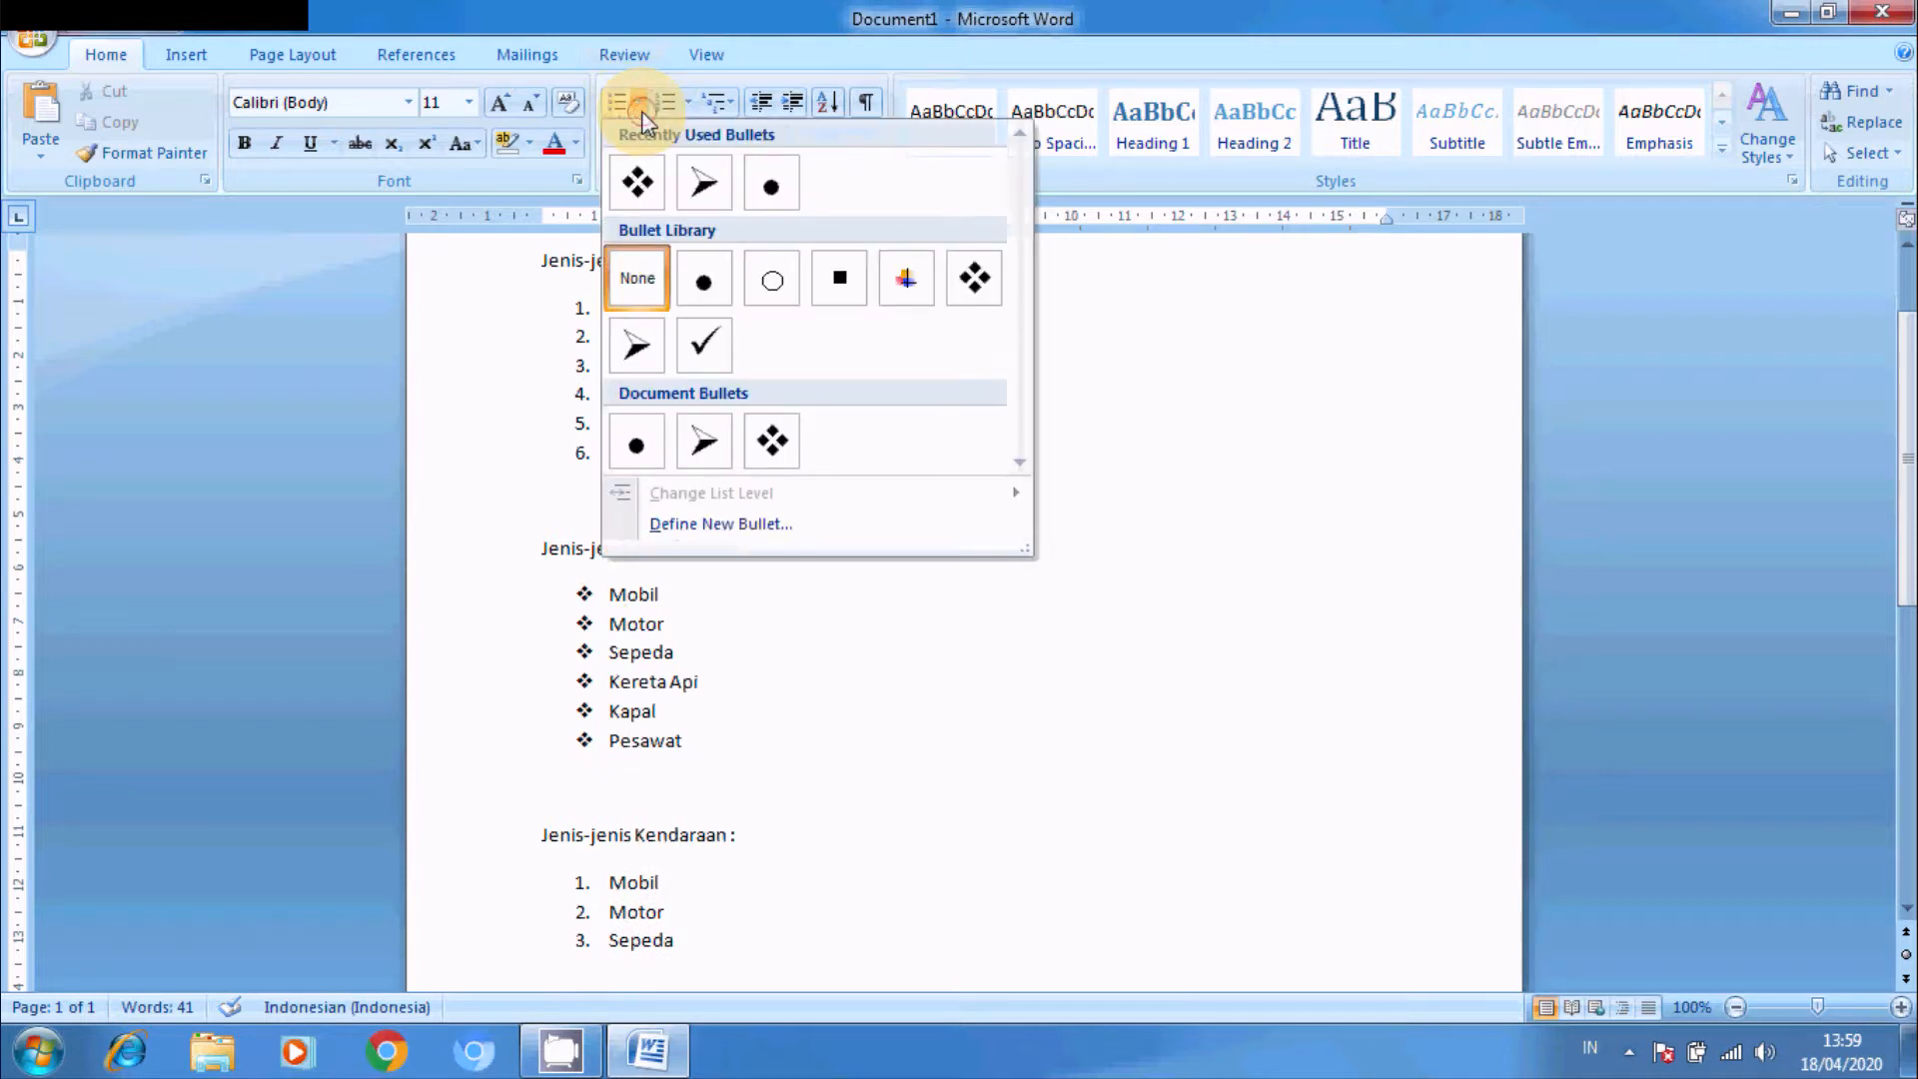
click(682, 954)
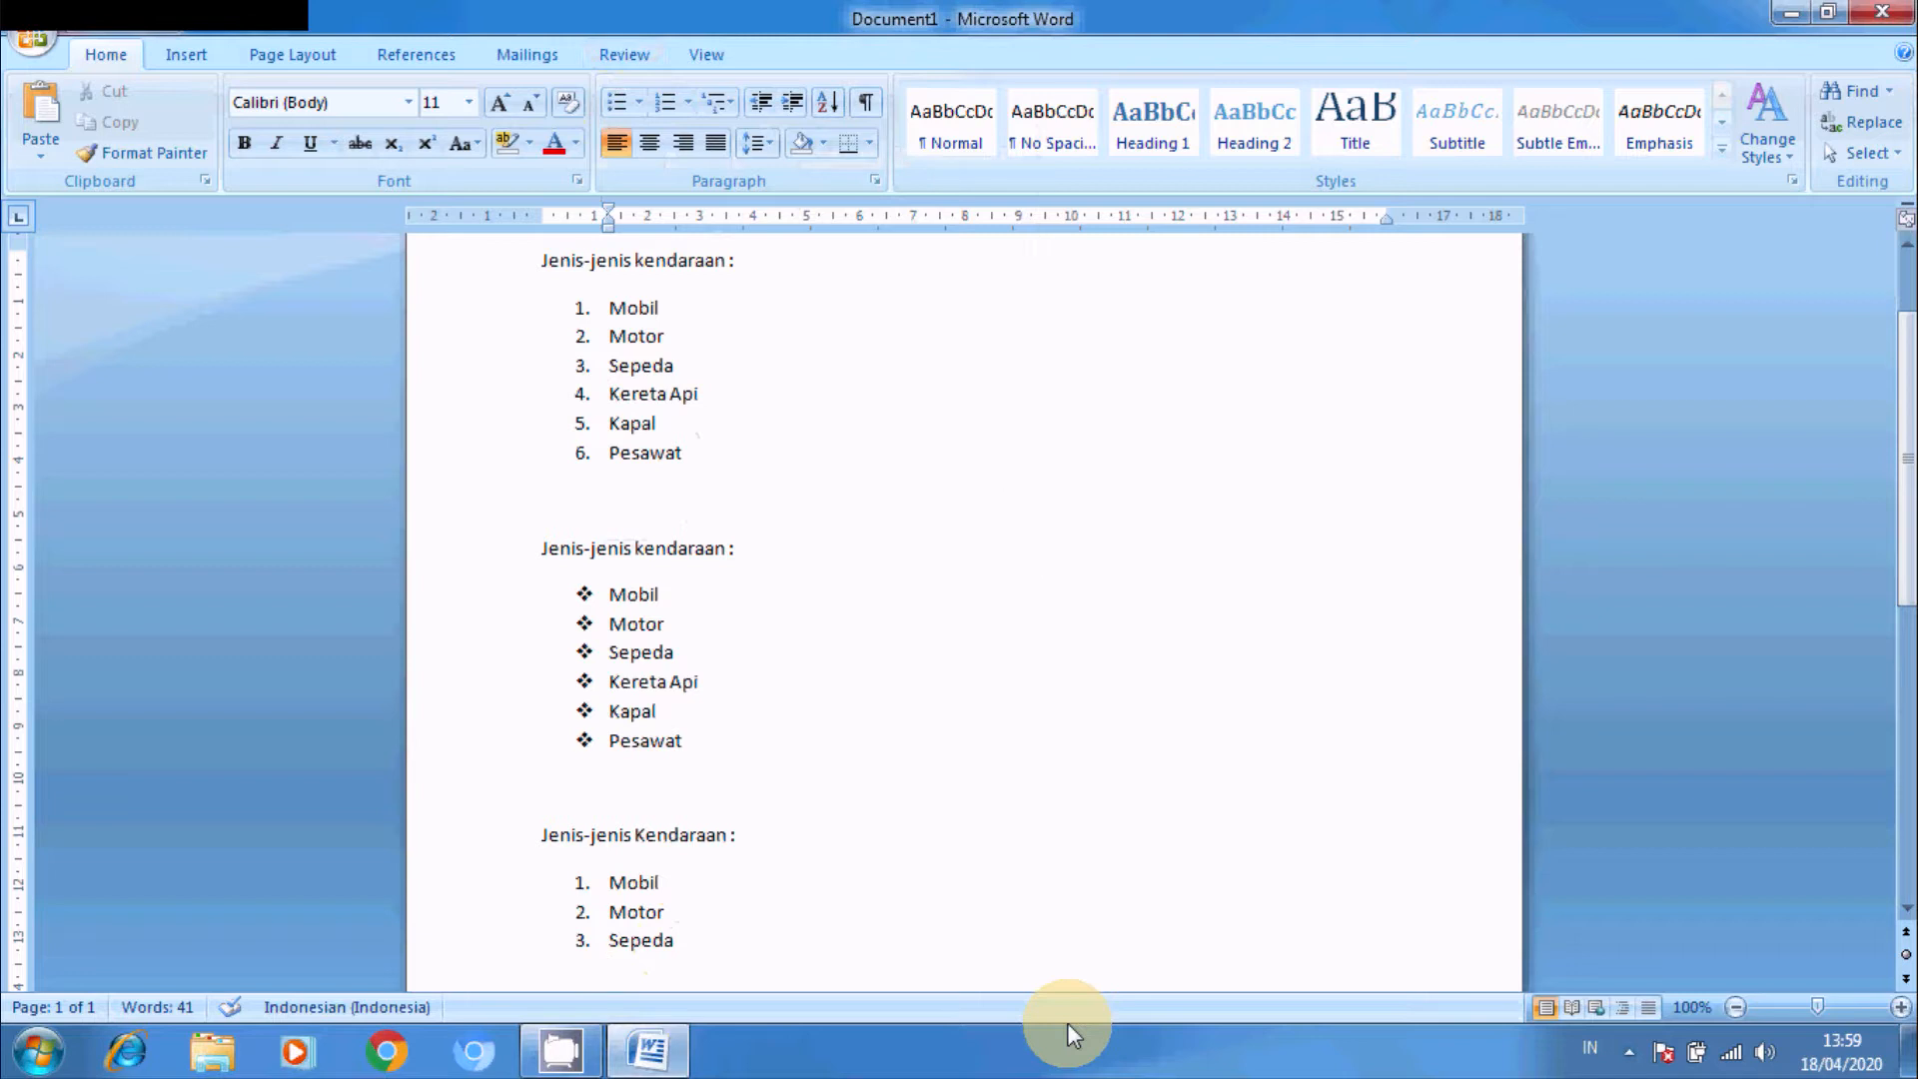
Step: Add the indented heading "Jenis –jenis Kendaraan :" below the three-item numbered list
key(Return)
text(Jen)
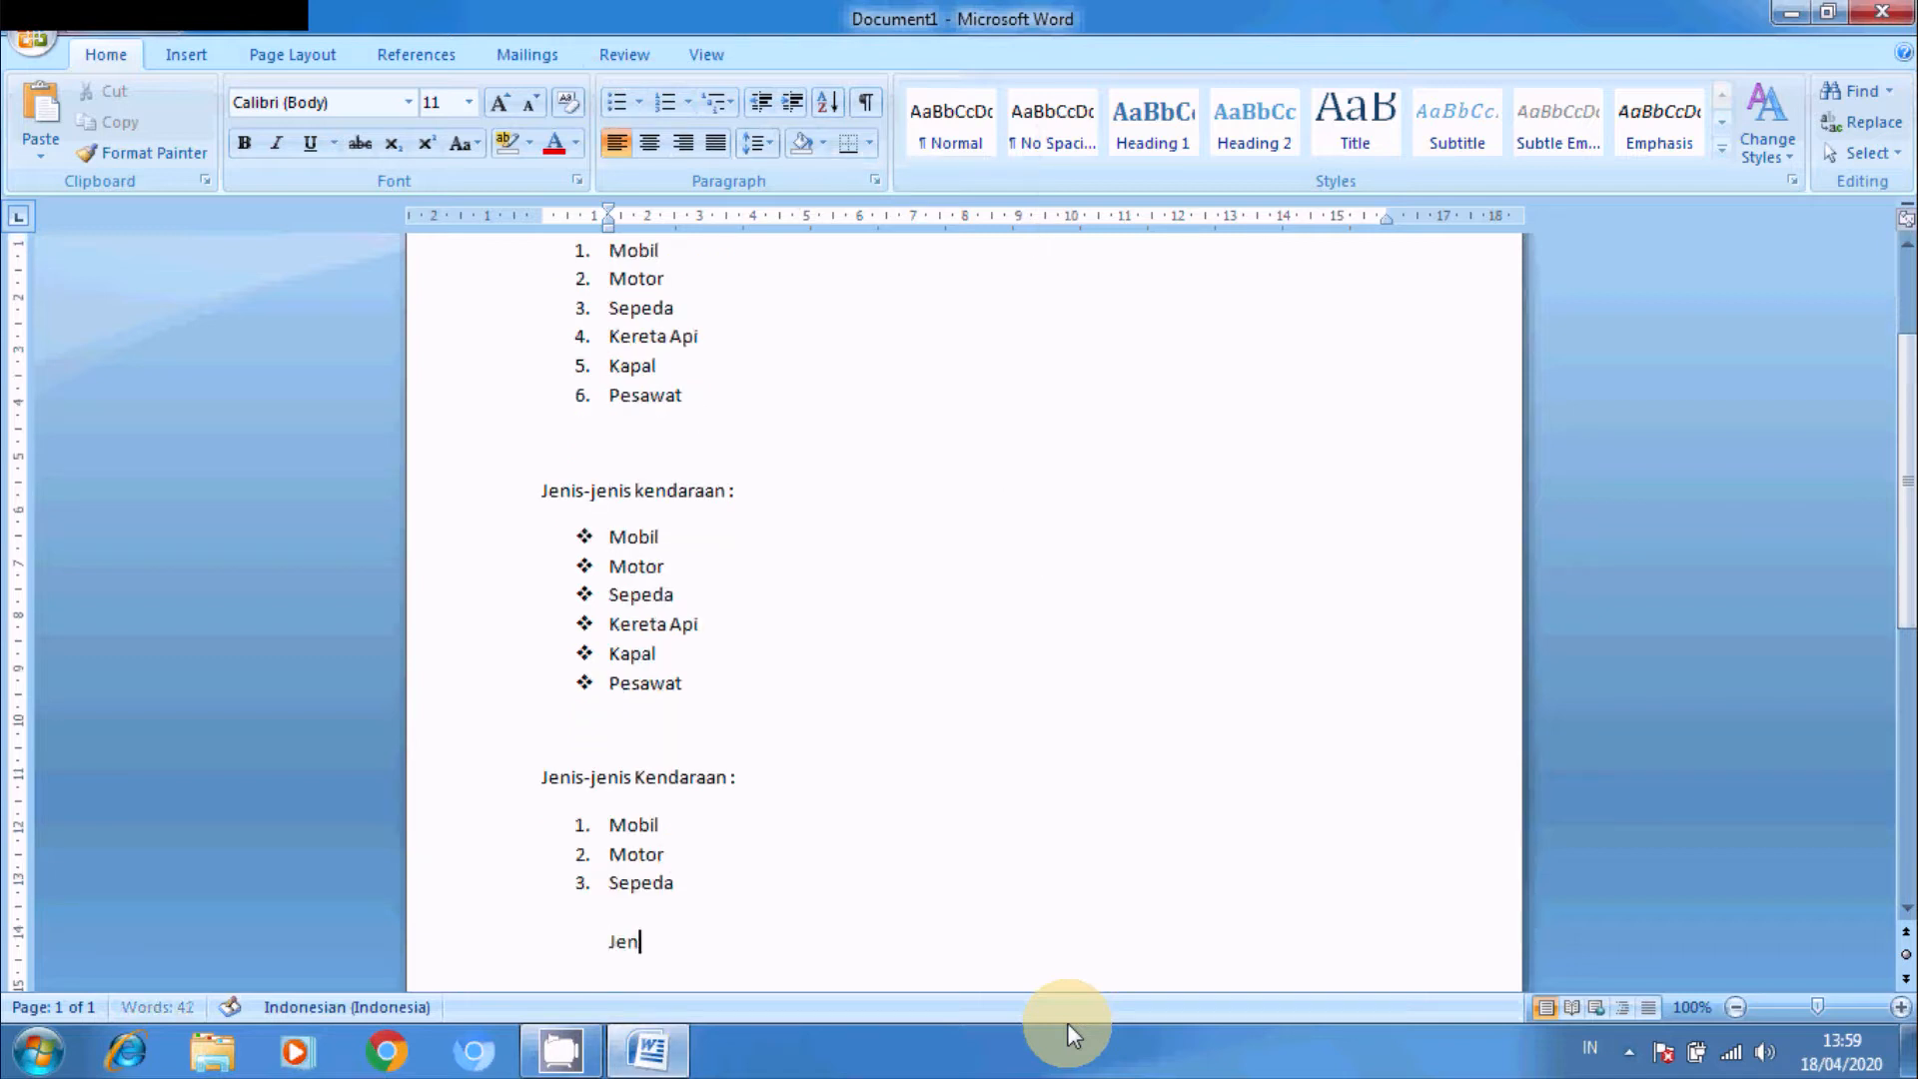
text(is)
text( -jen)
text(is Ke)
text(nda)
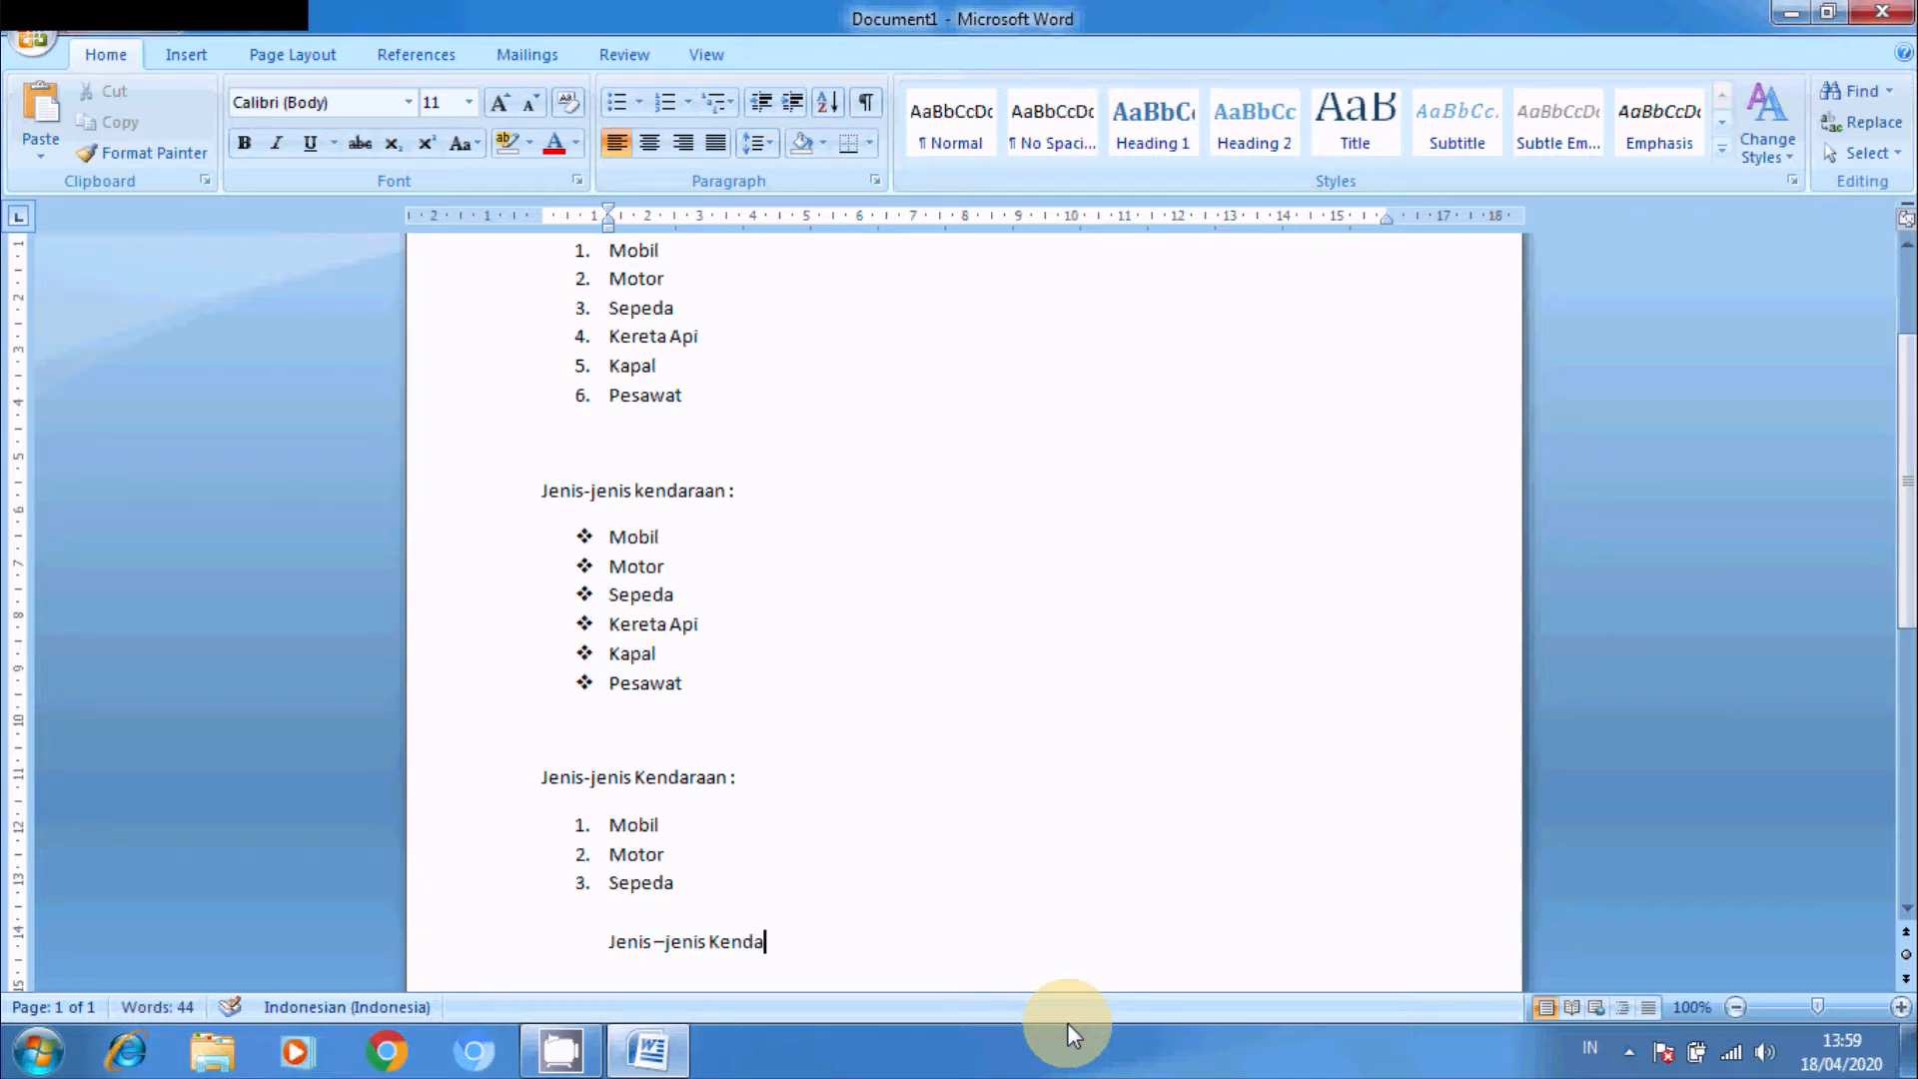
text(raan :)
key(Return)
Step: Start an automatic a., b., c. list under the indented heading with Mobil and Motor, leaving item c. empty
text(a)
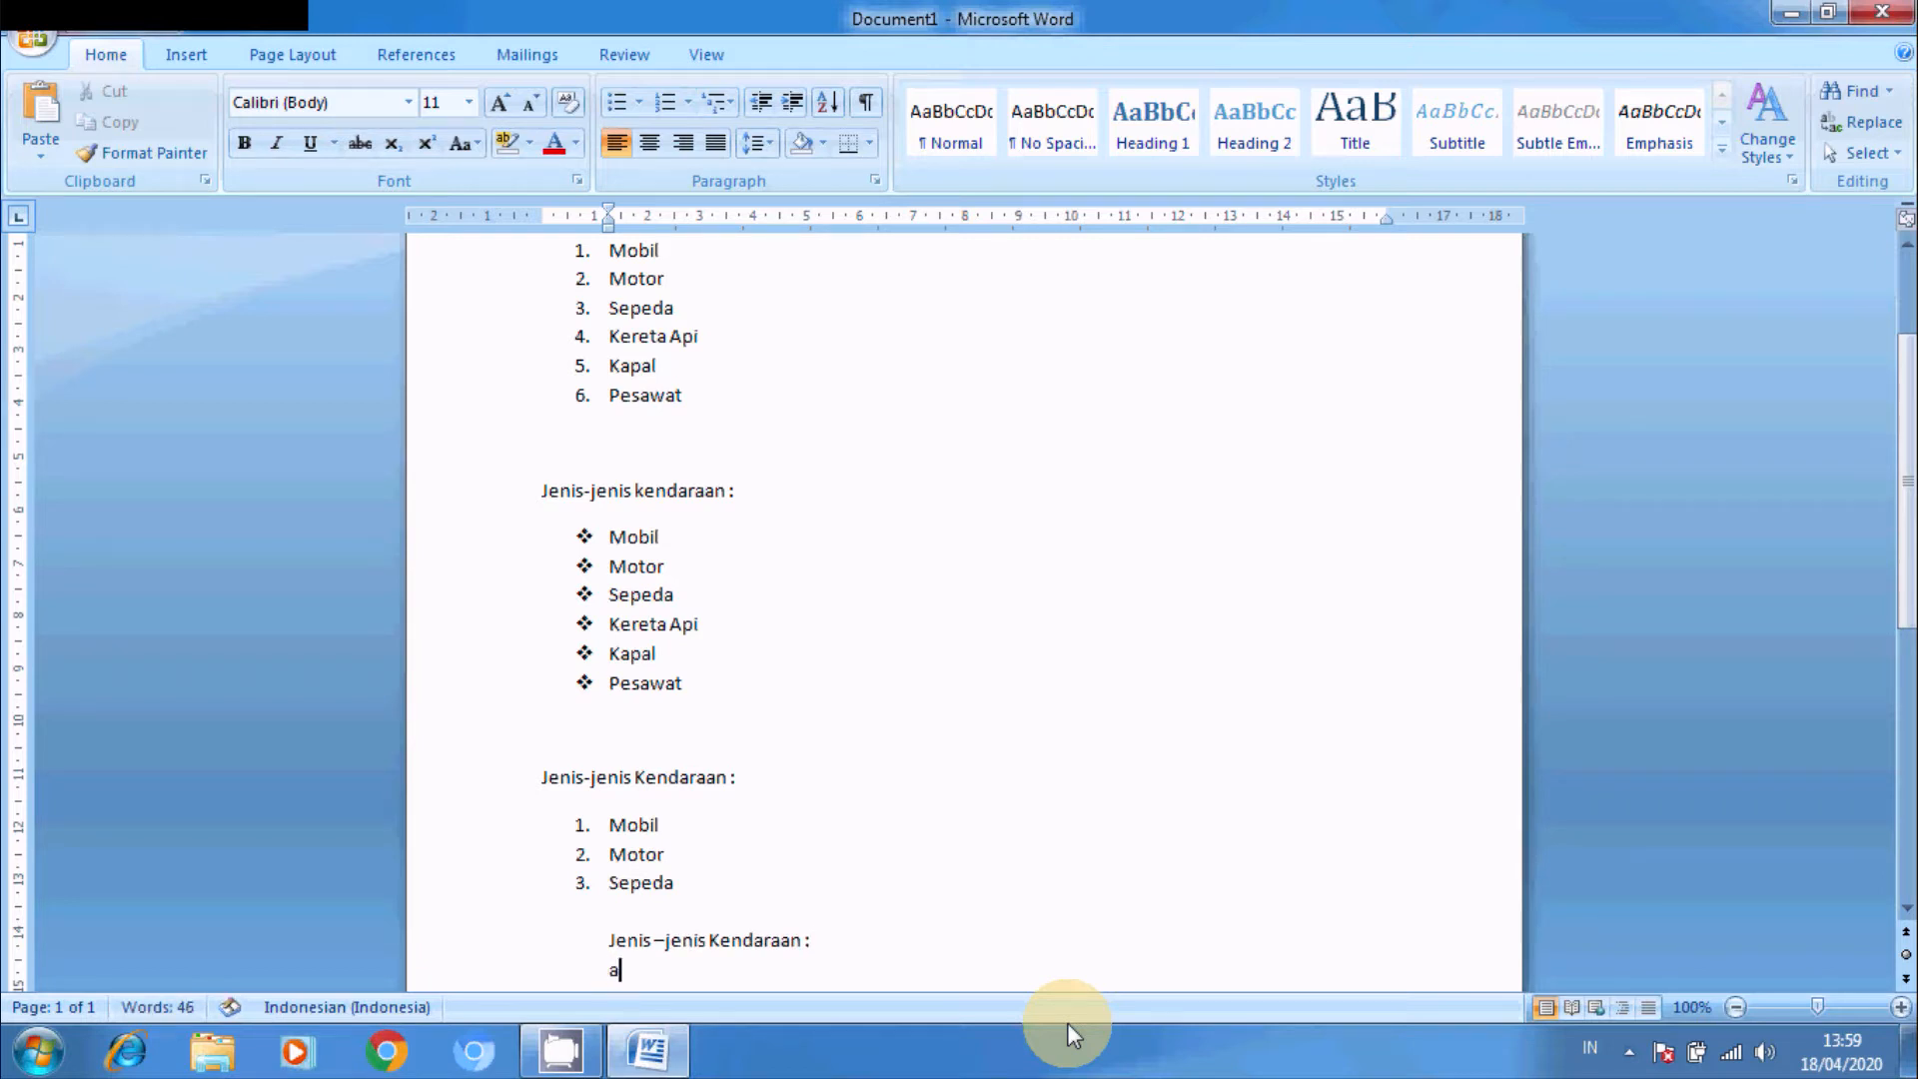
text(.)
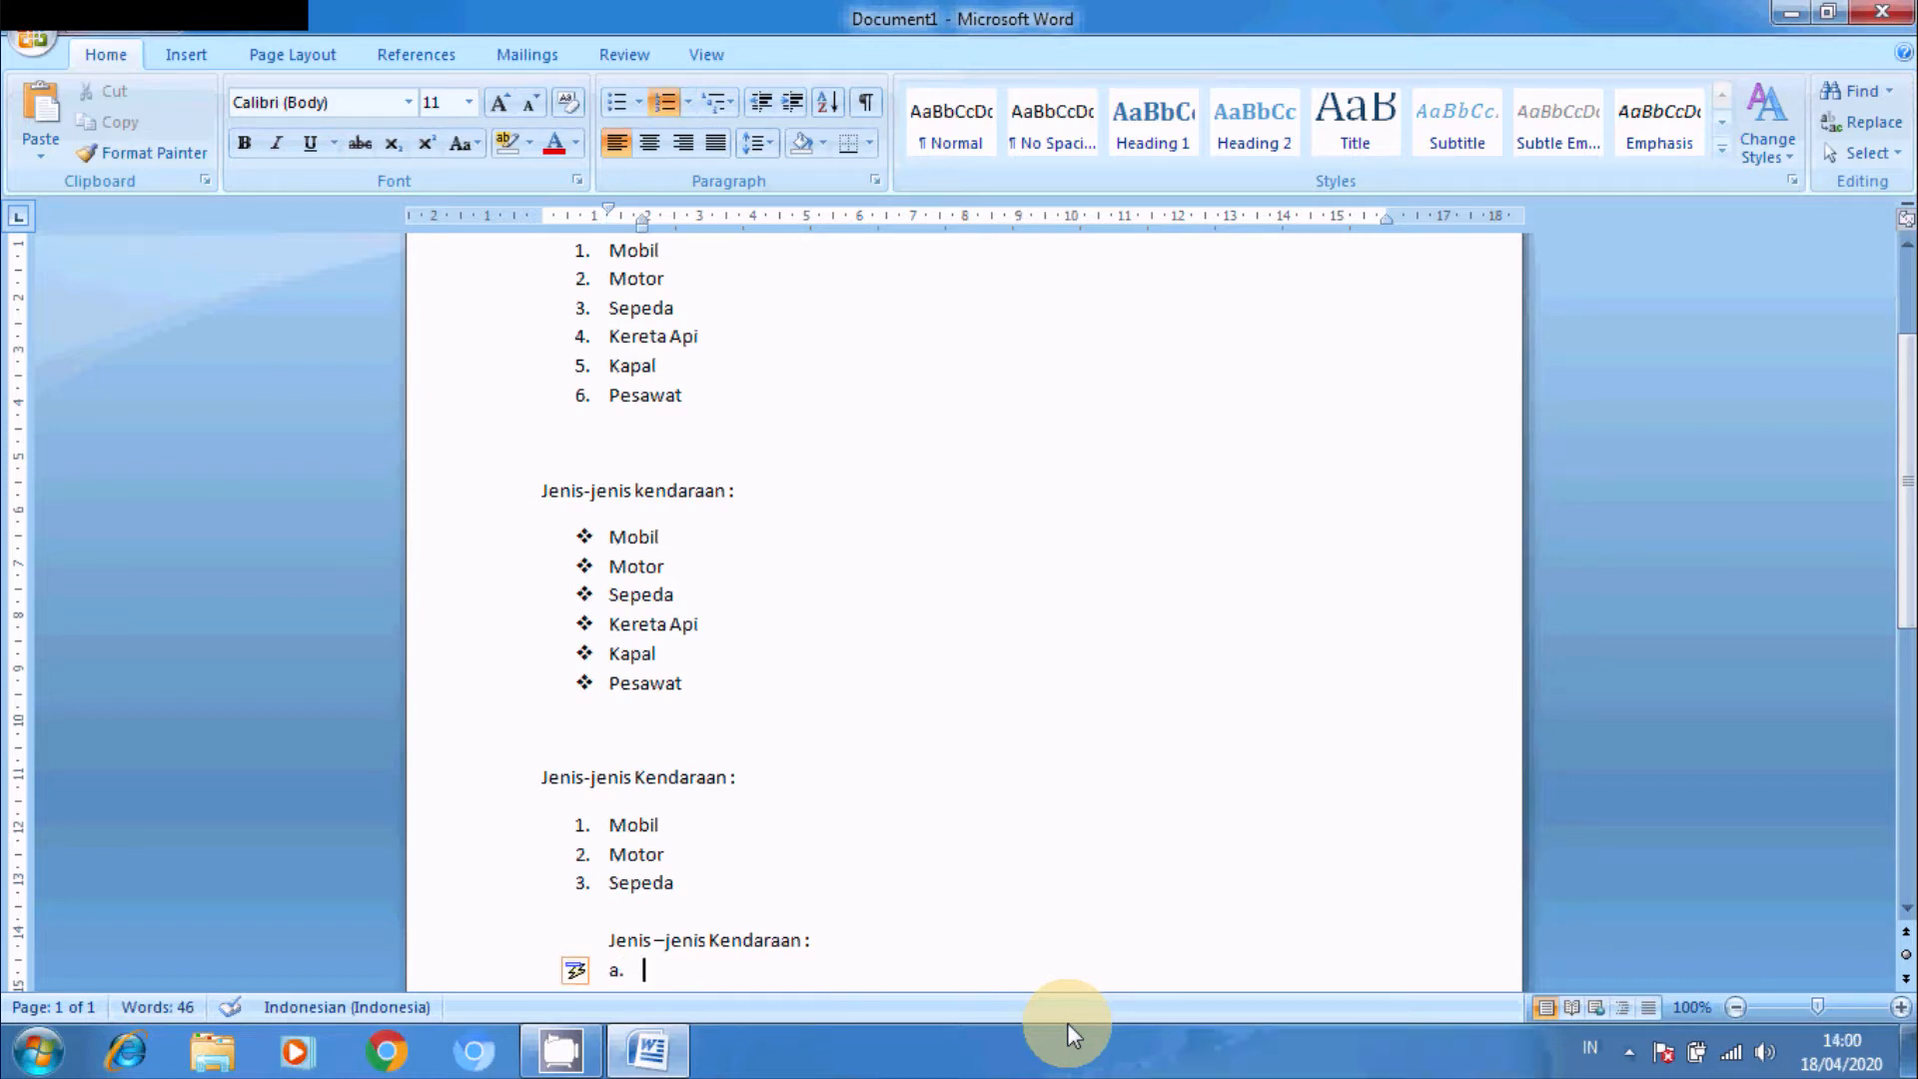
text( Mobi)
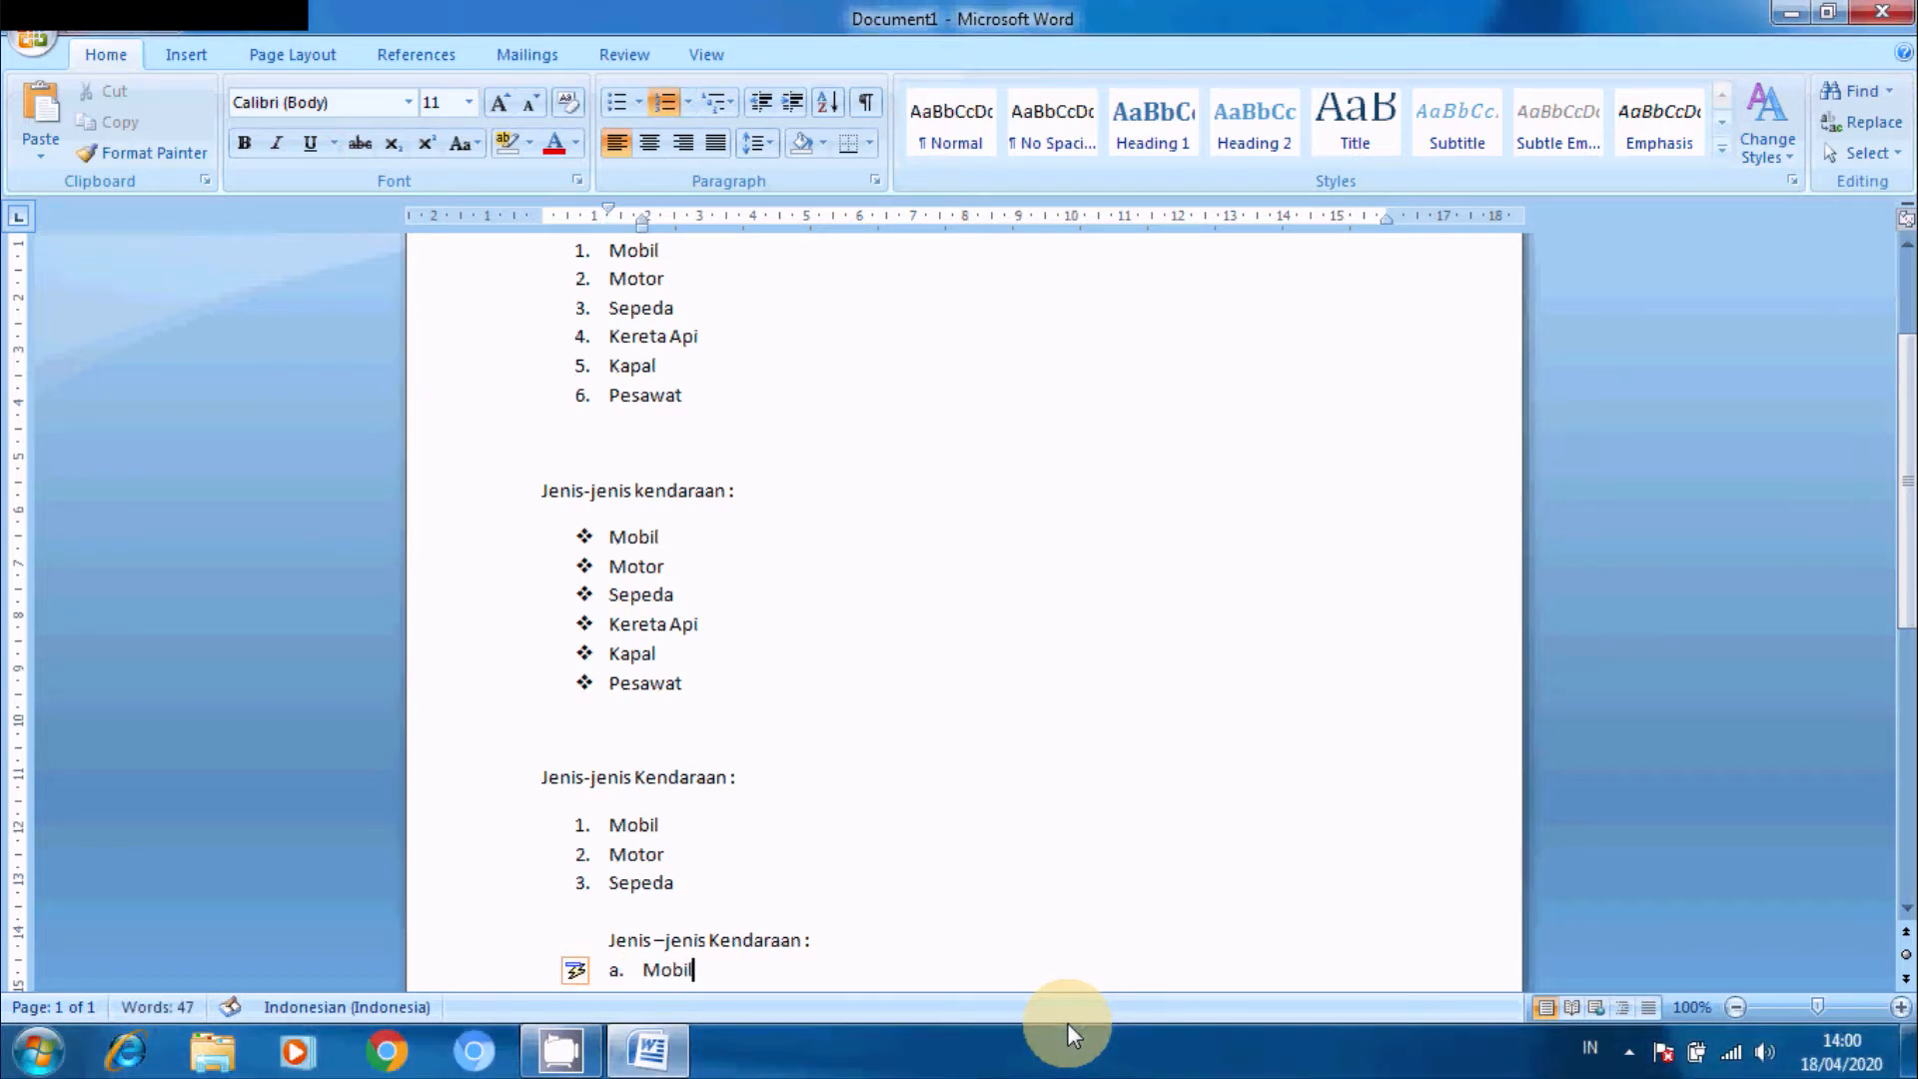
text(l)
key(Return)
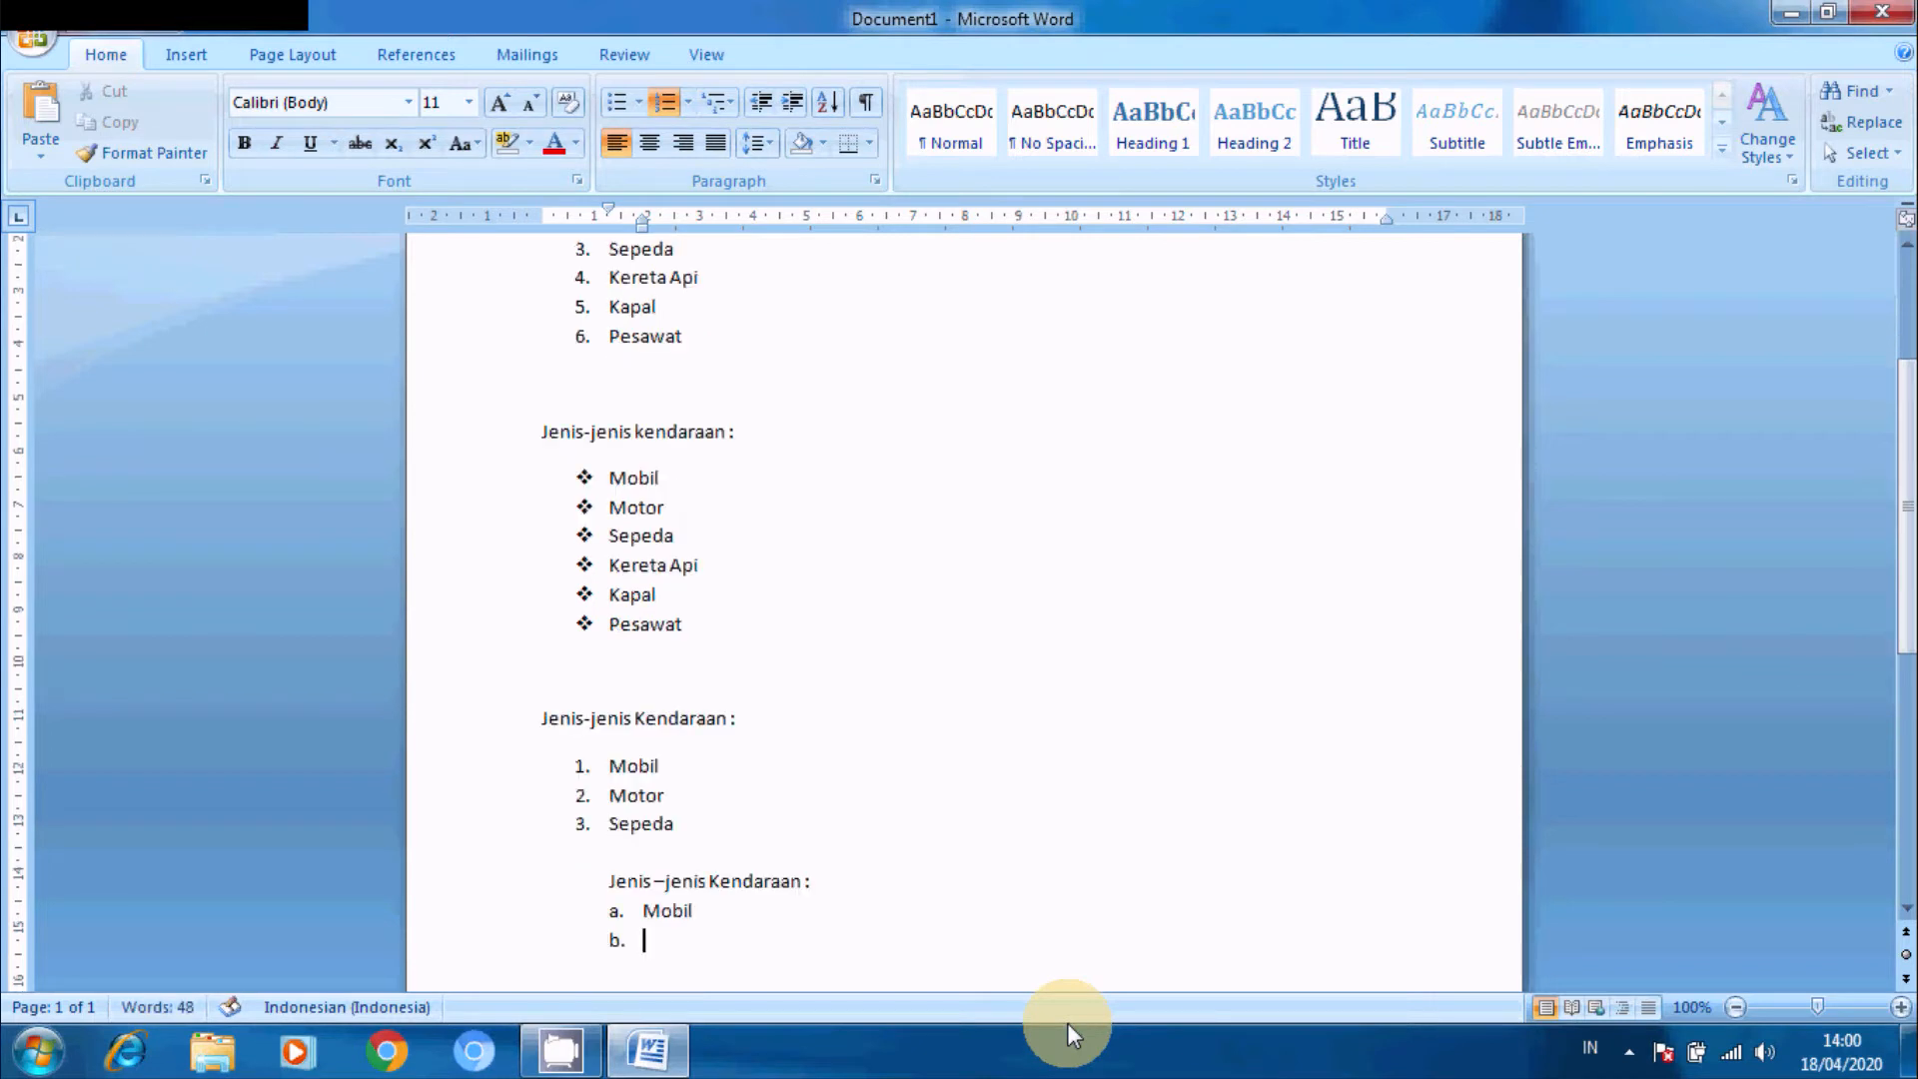
text(Motor)
key(Return)
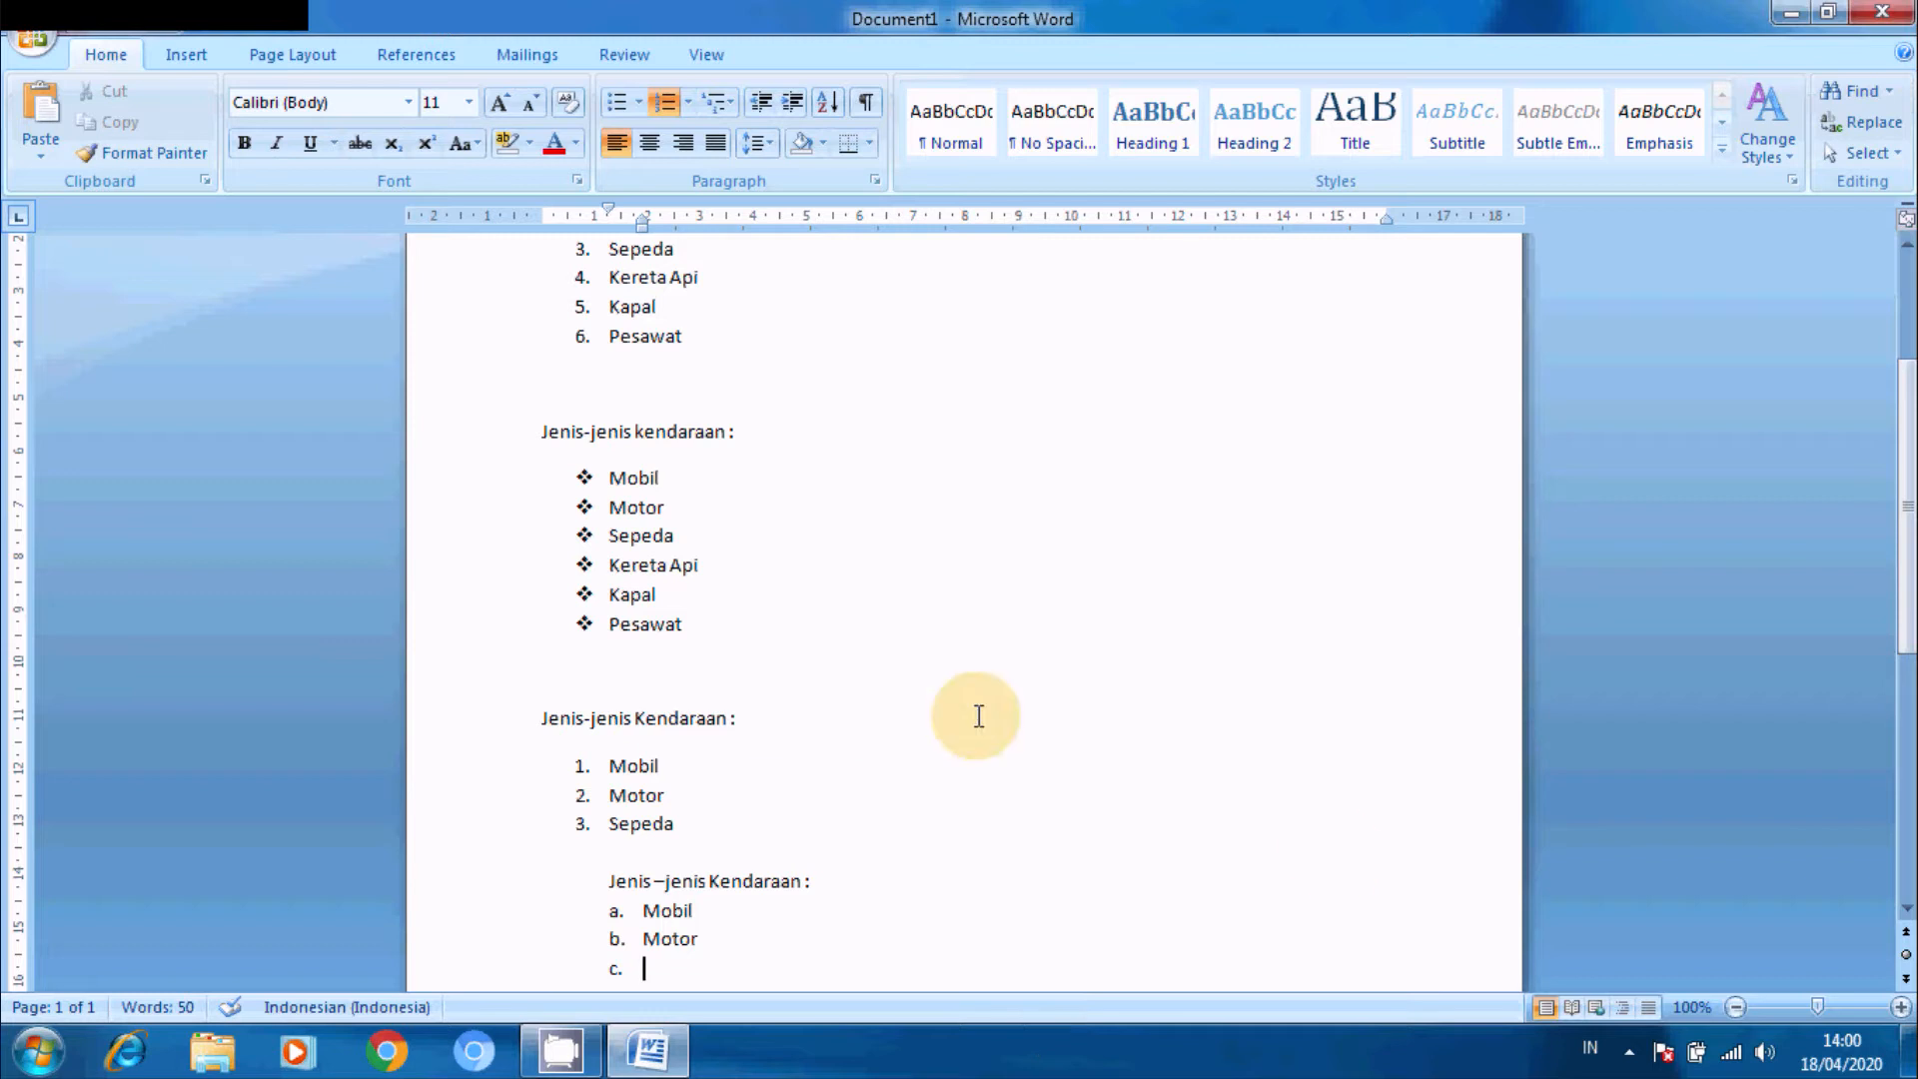
Step: Examine the numbering formats available for the diamond-bulleted list and review the document's vehicle lists from the beginning
drag(538, 428, 725, 652)
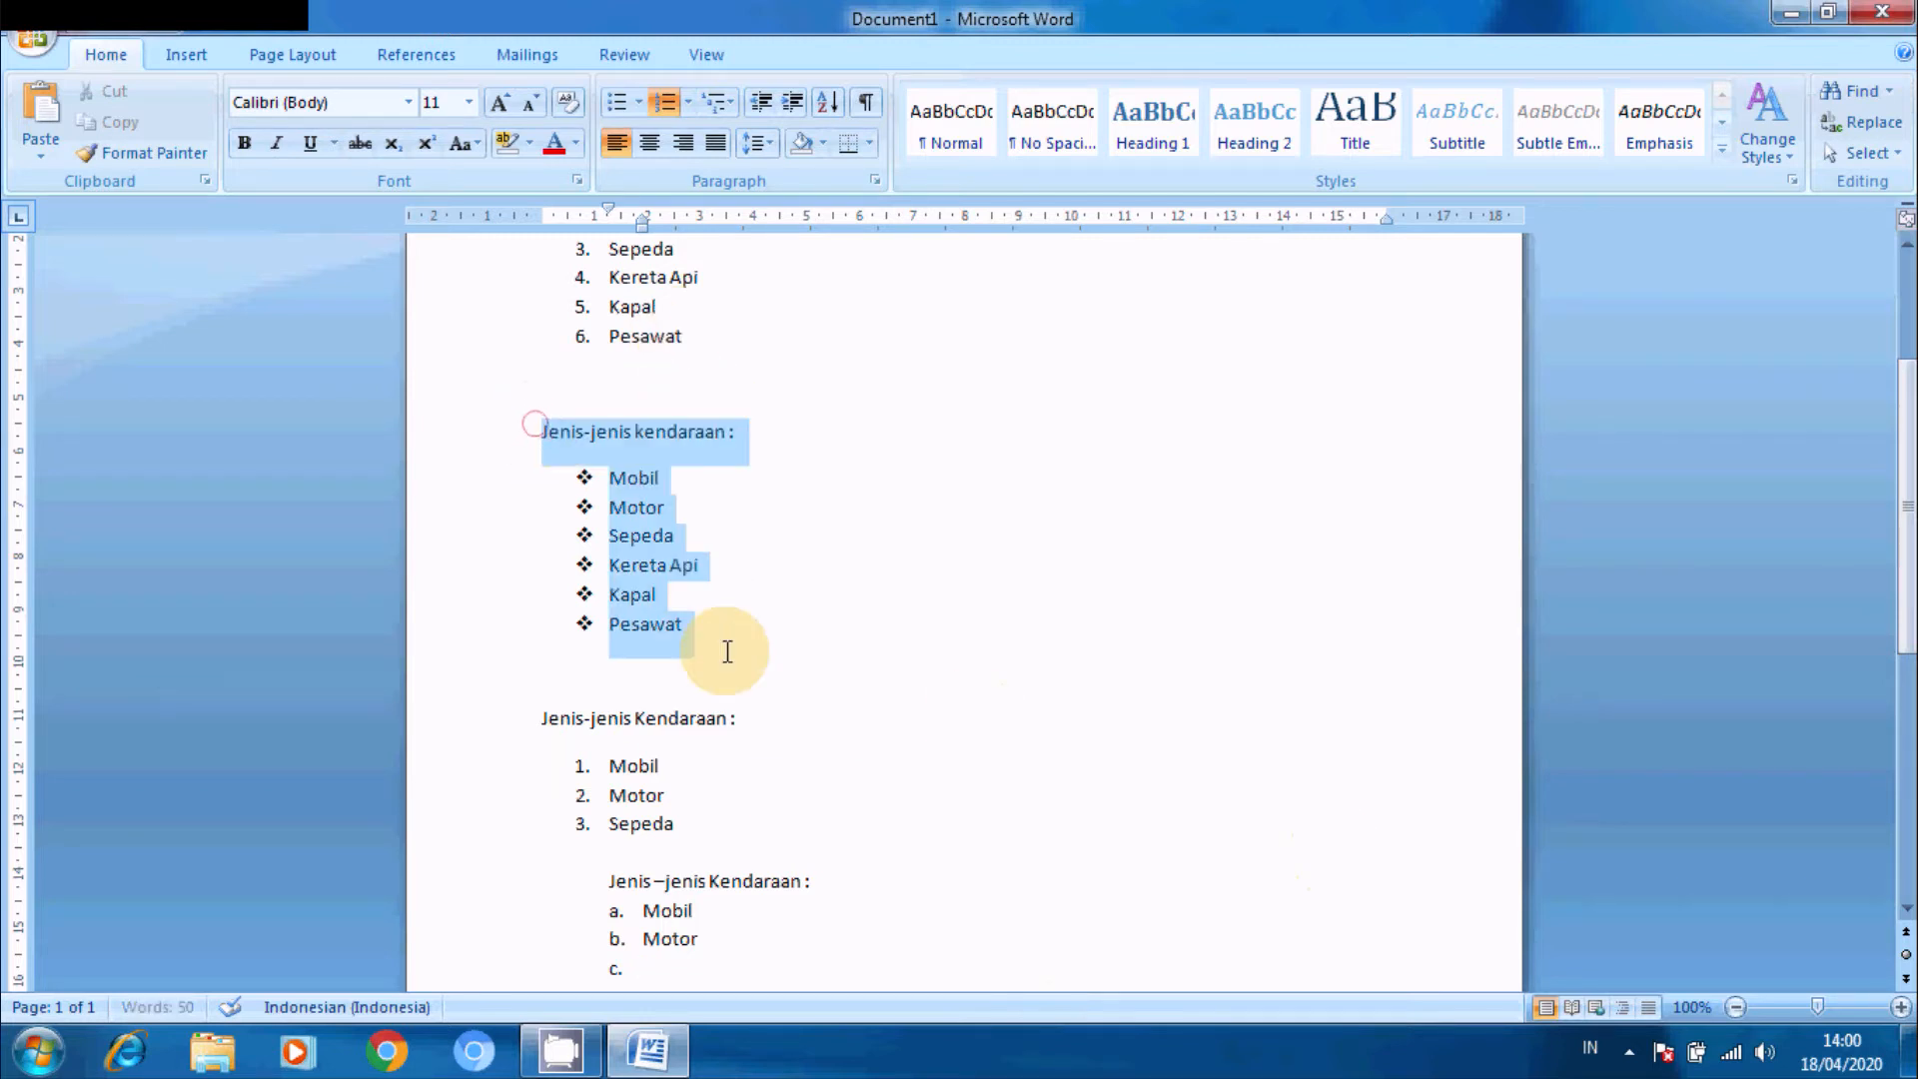
click(638, 102)
click(682, 102)
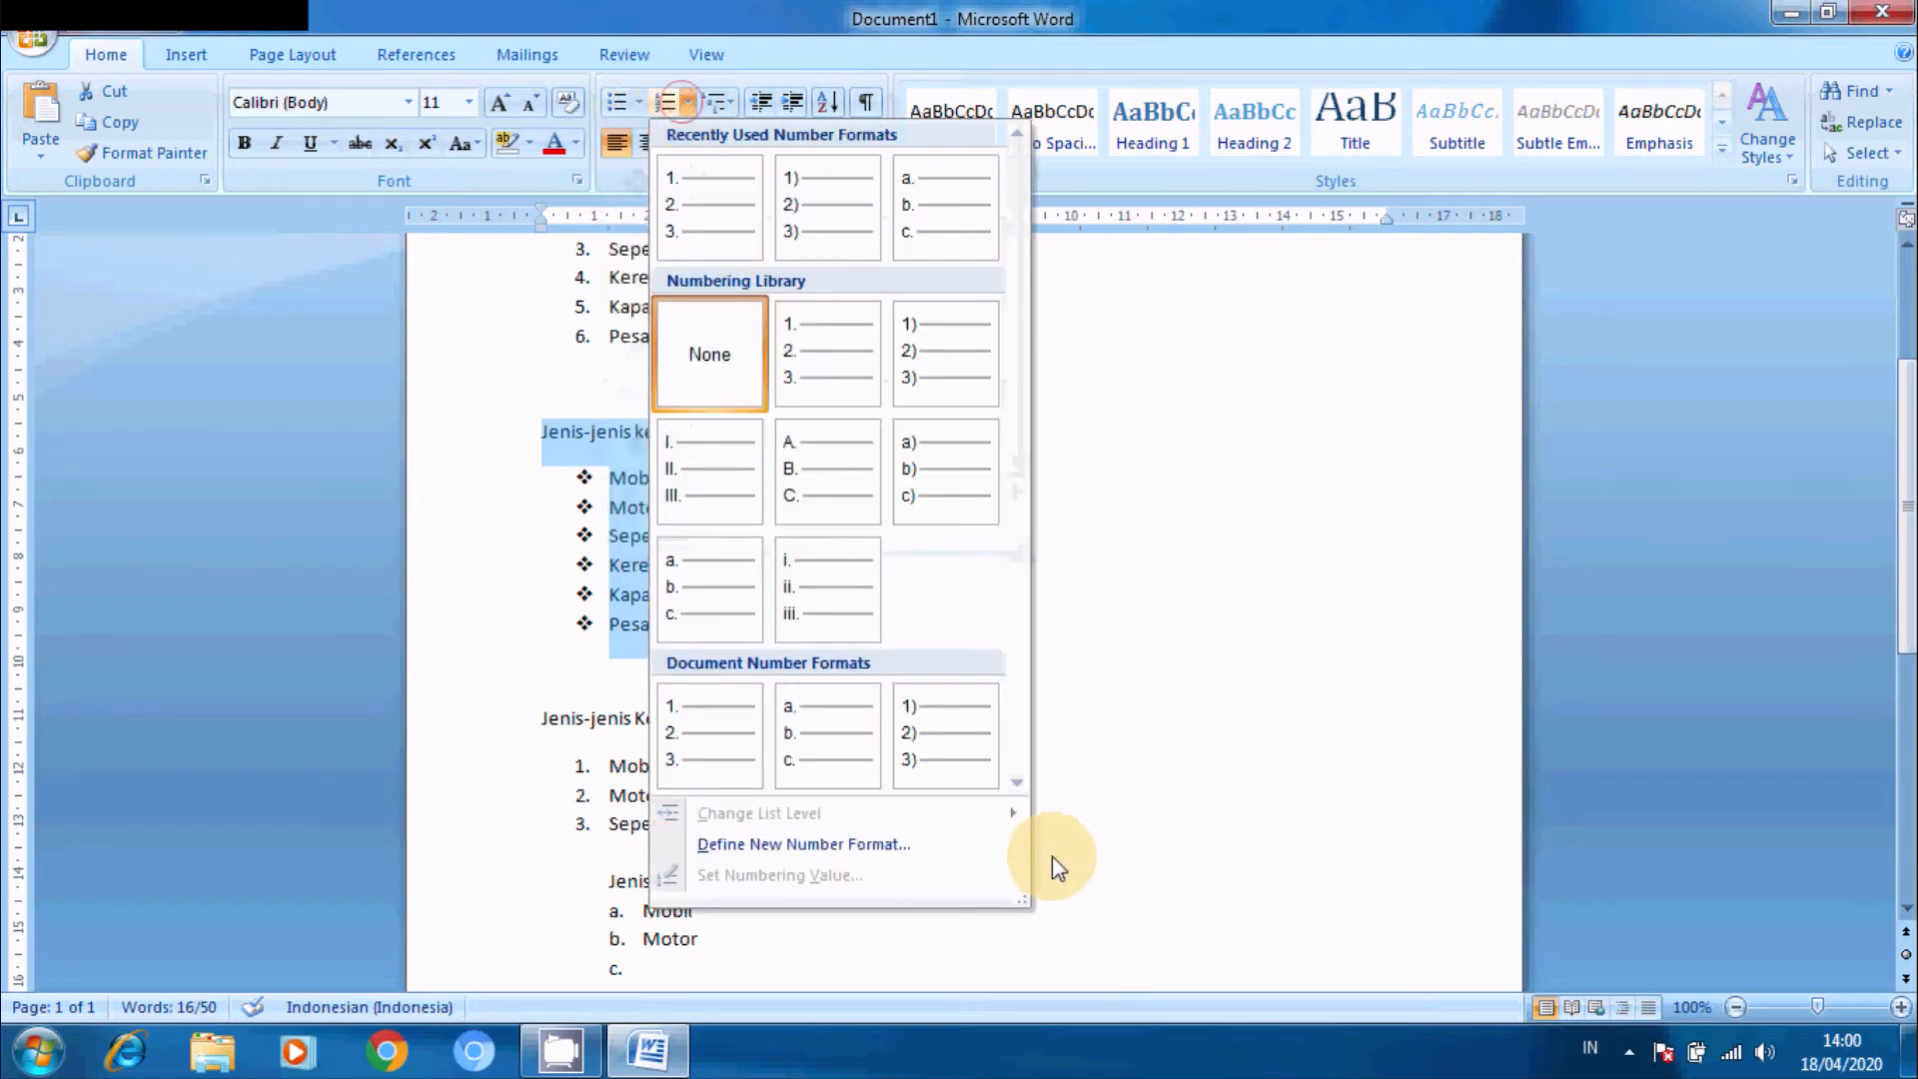
click(1144, 952)
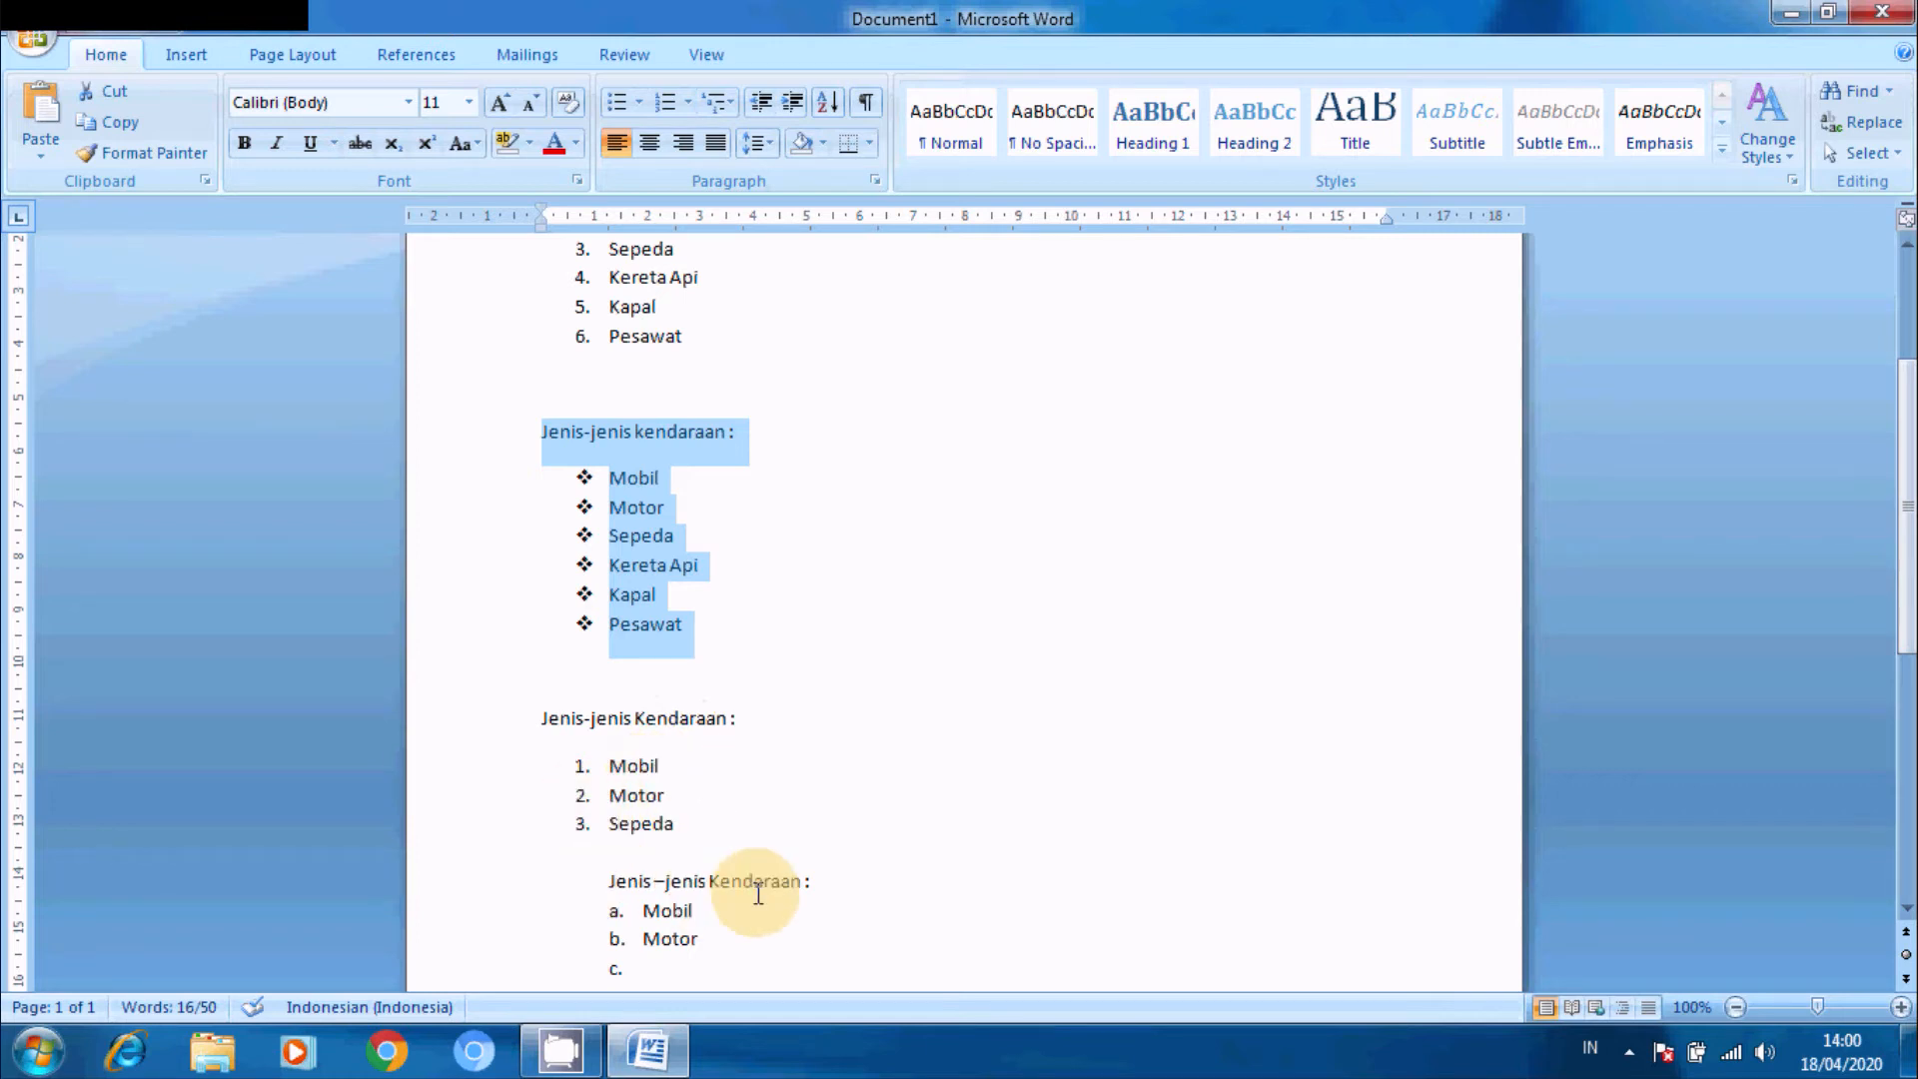
click(606, 938)
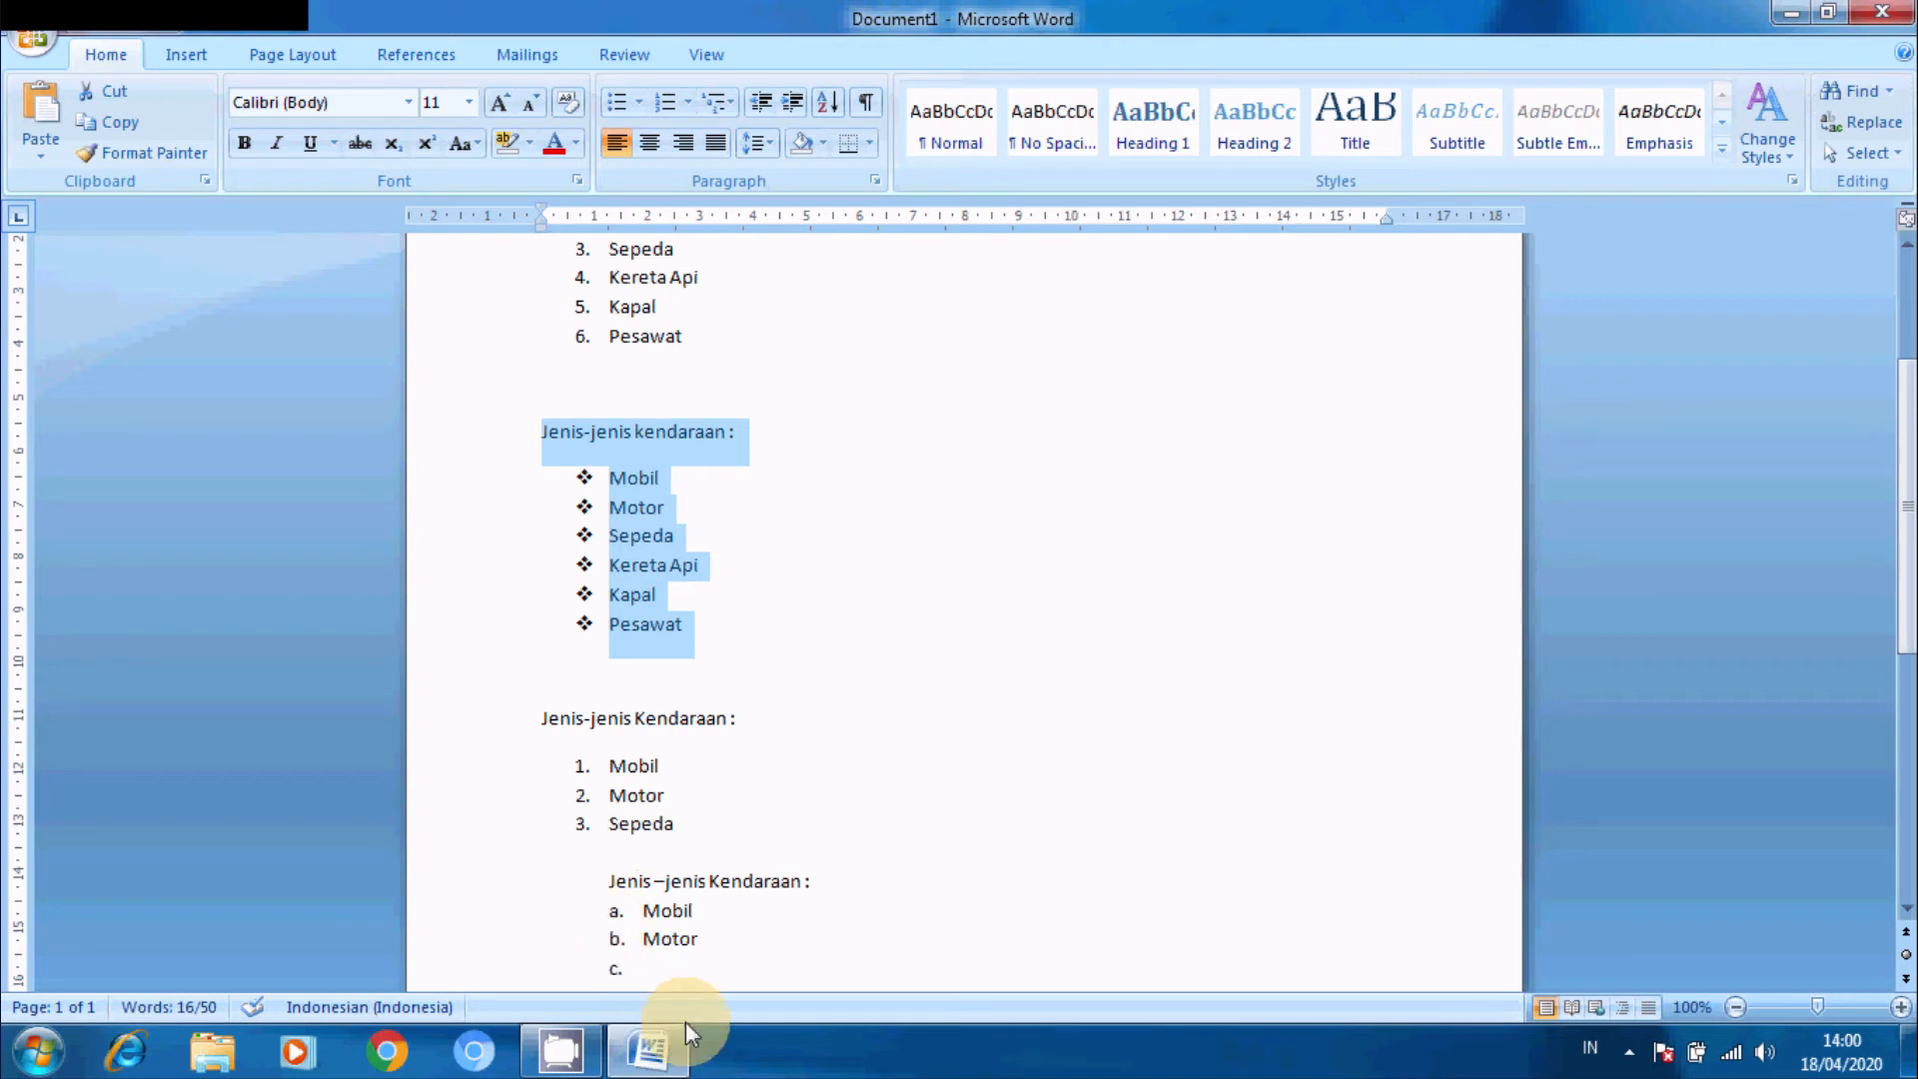
click(1296, 780)
click(1296, 775)
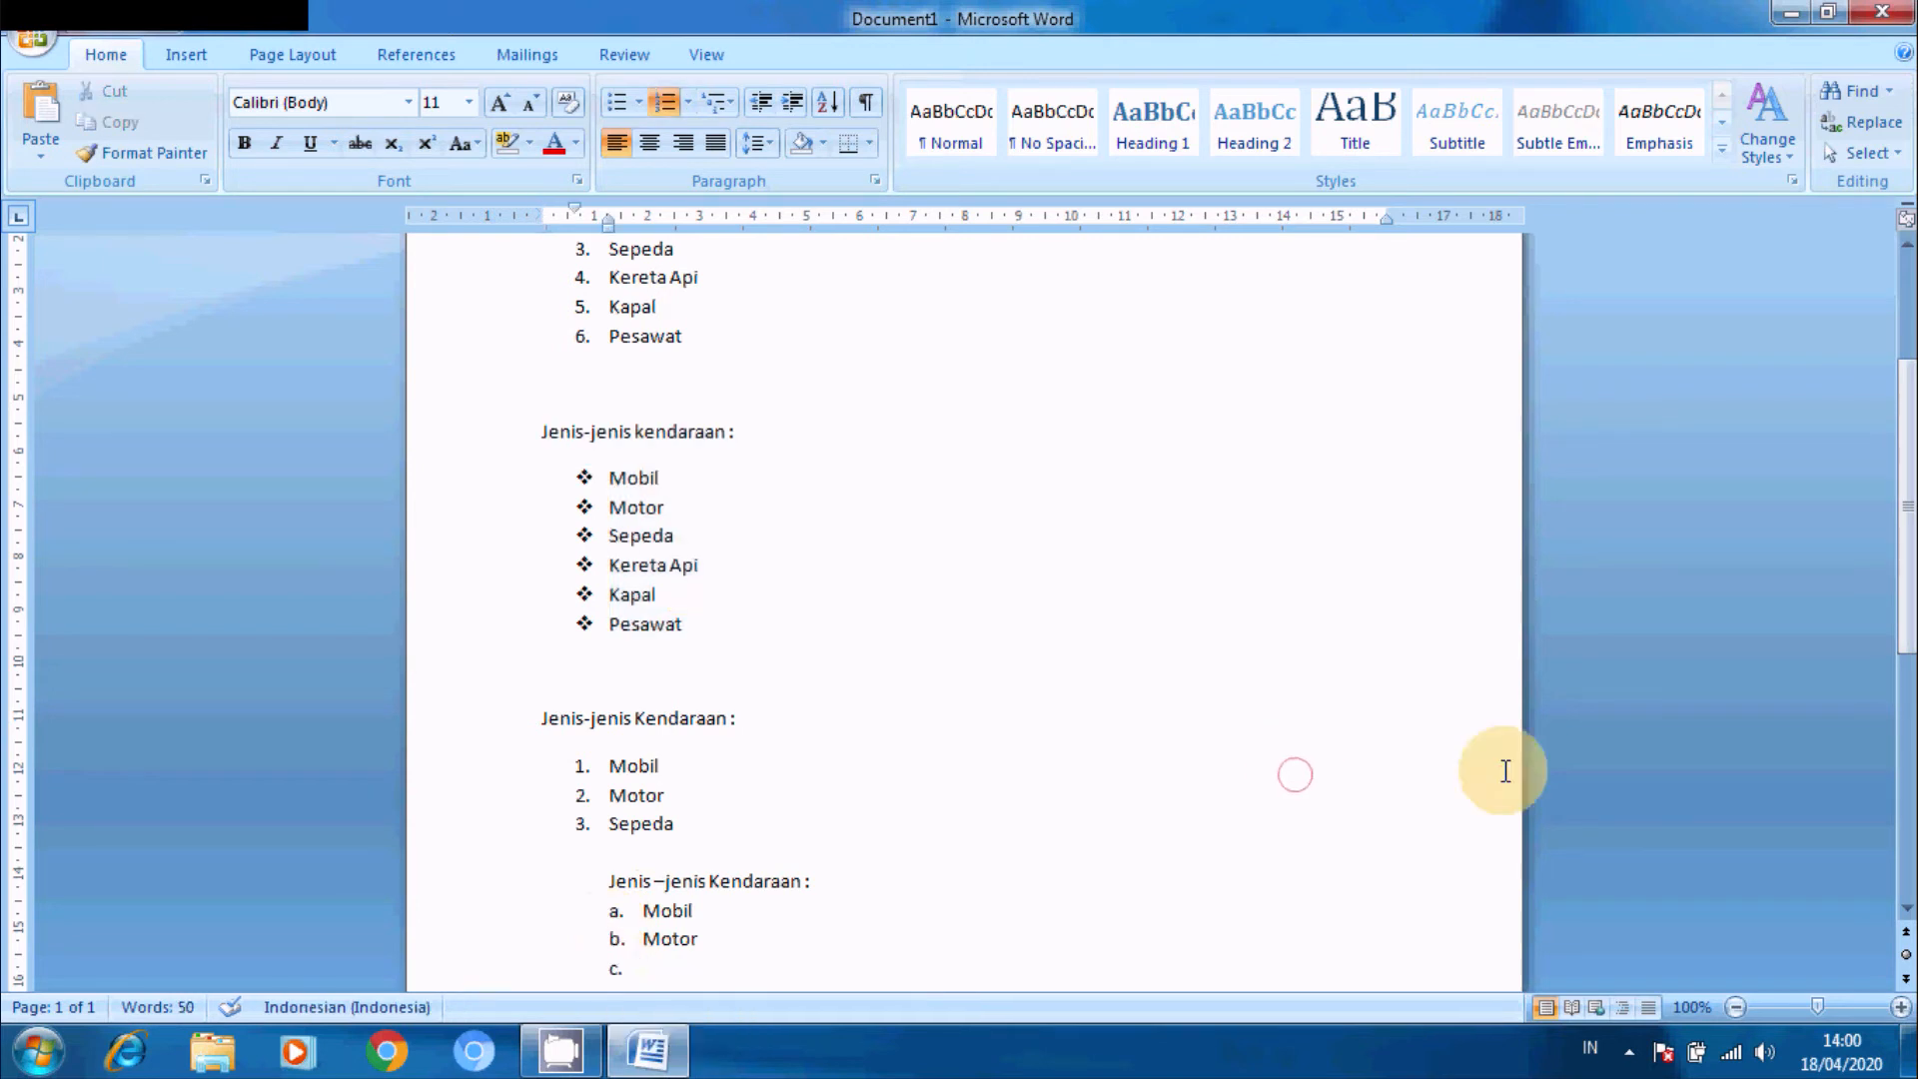
drag(1910, 650, 1909, 452)
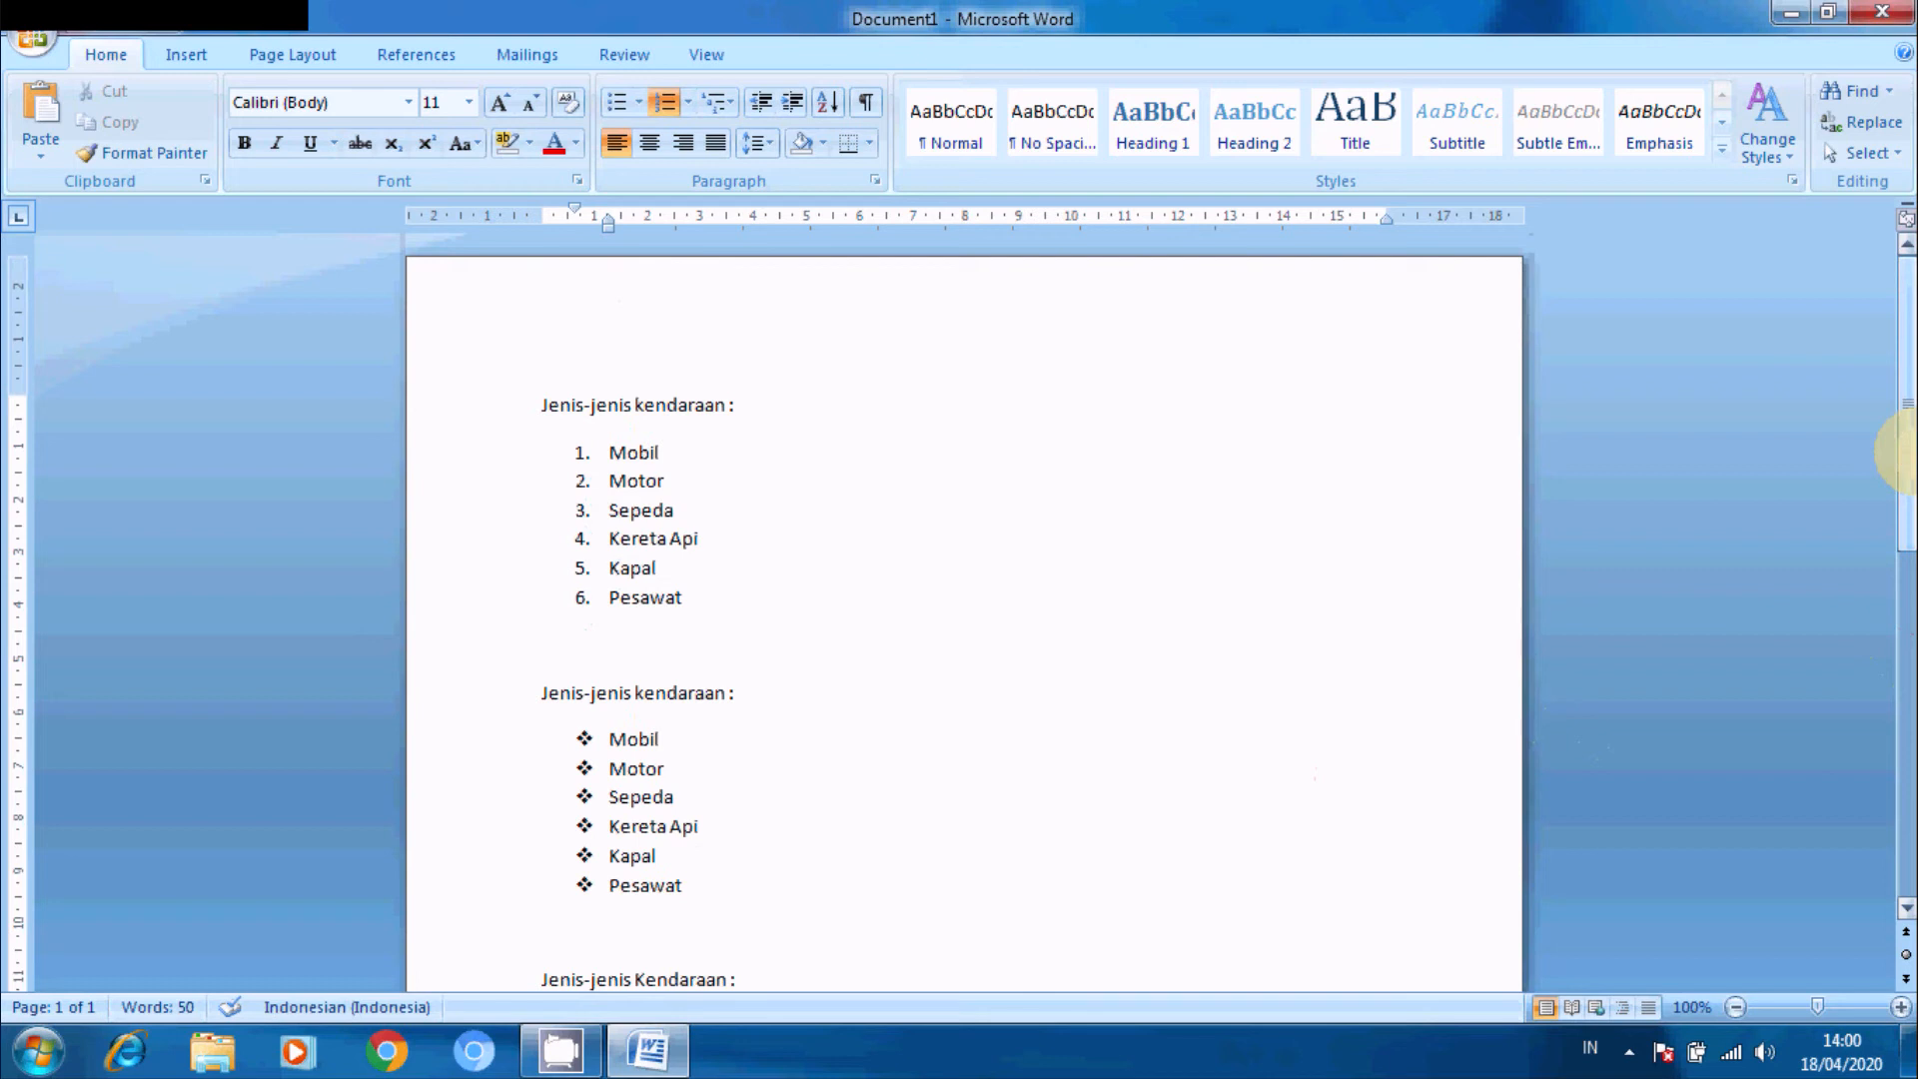